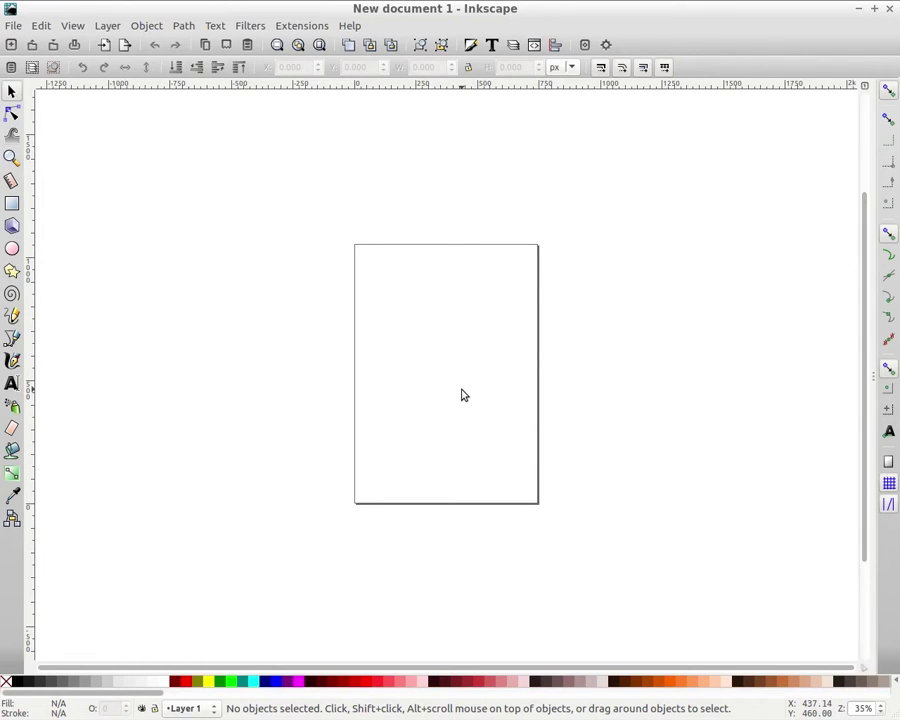
key("shift")
key("plus")
key("plus")
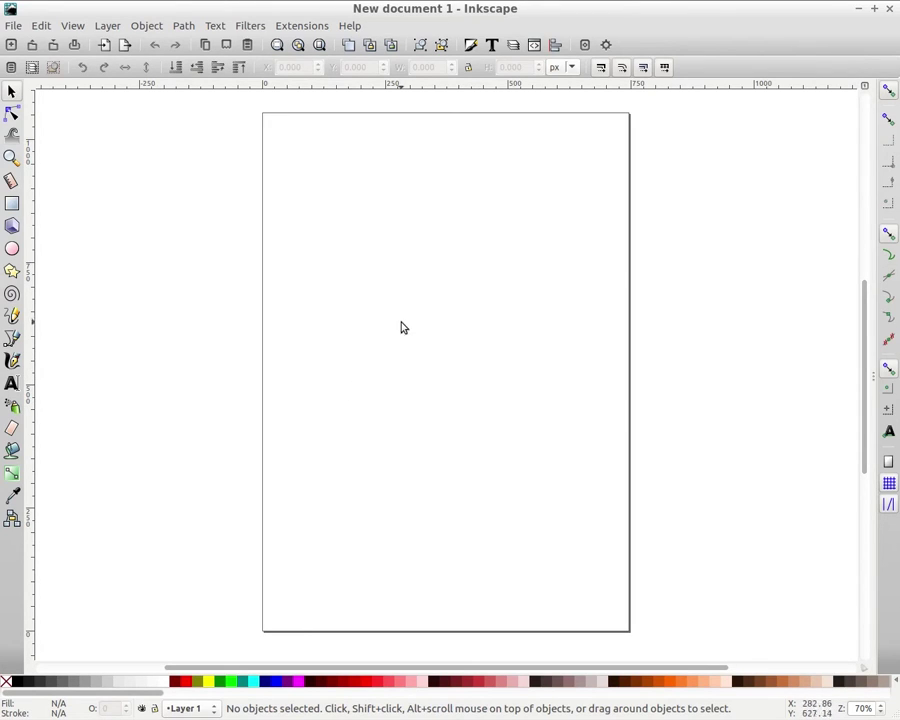
left_click(12, 24)
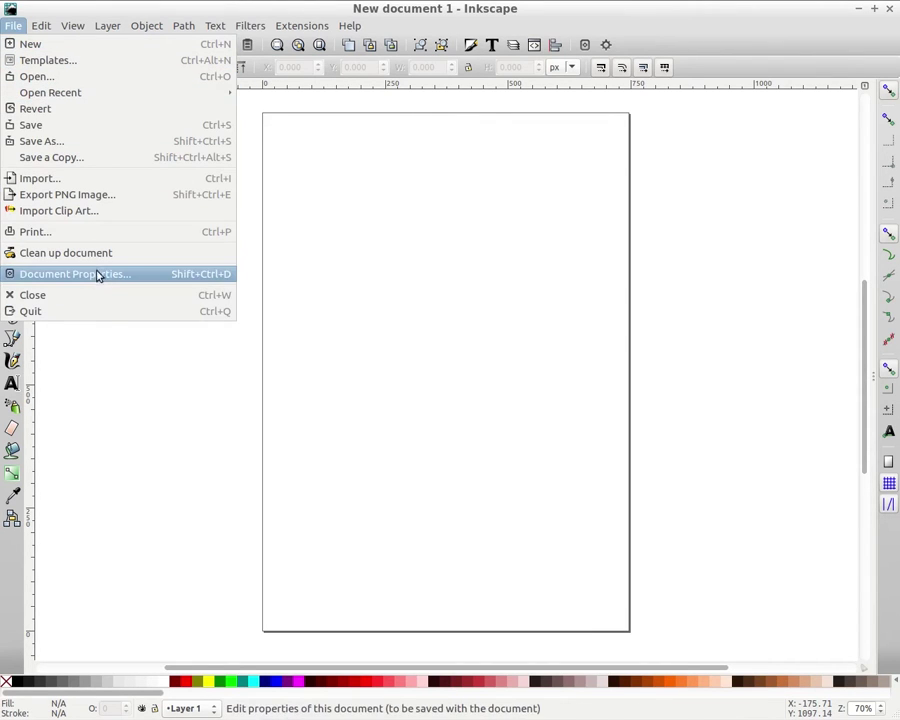
left_click(154, 424)
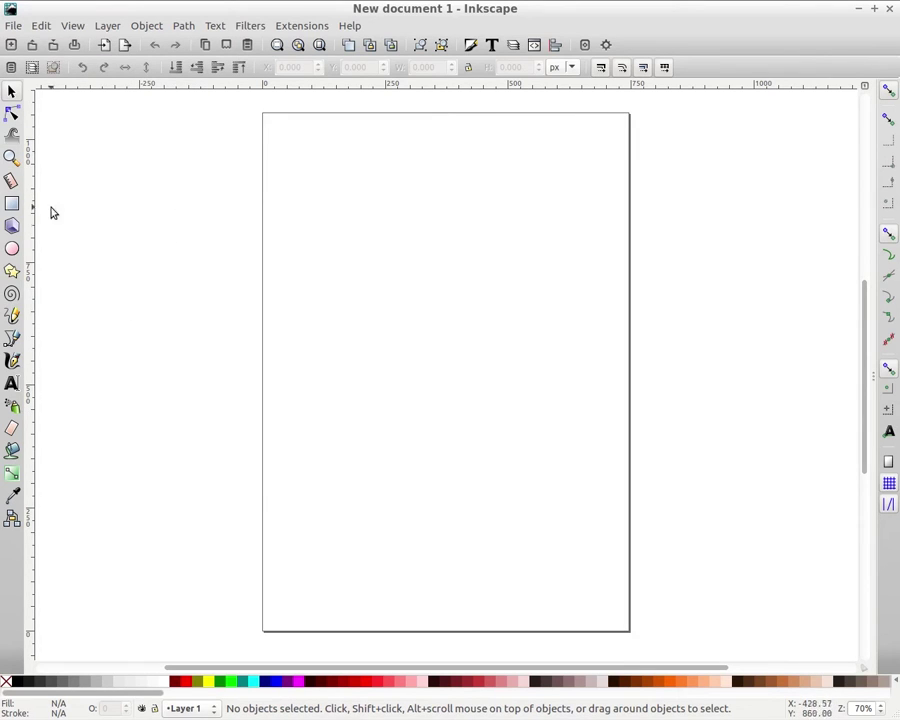
Draw a rectangle about 177 by 134 px near the page's upper-left corner and fill it with flat RGB 98, 186, 171.
left_click(13, 204)
left_click_drag(304, 159, 392, 225)
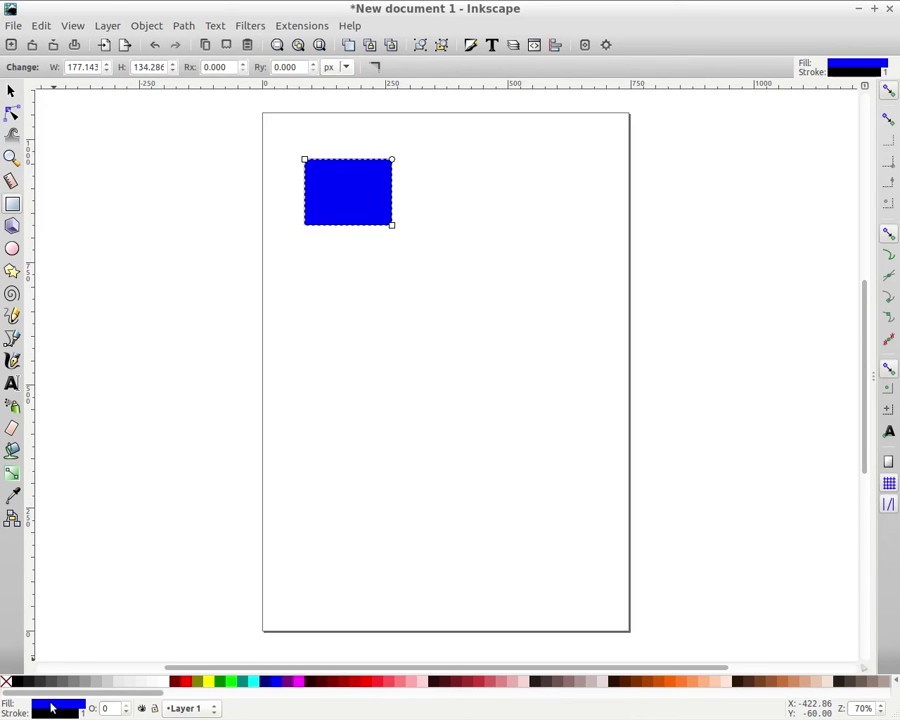
left_click(104, 711)
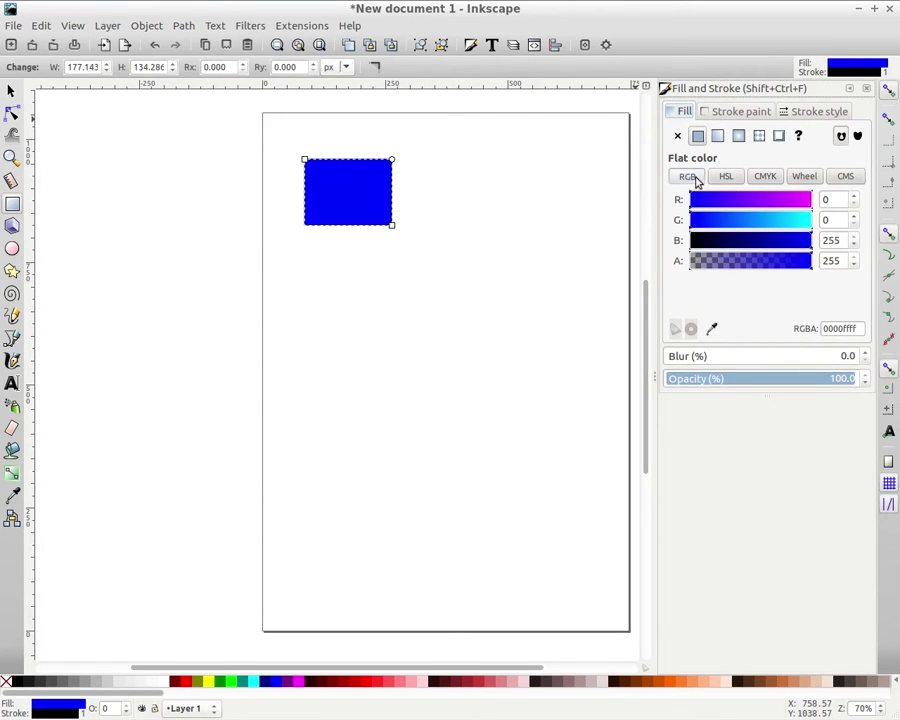
left_click(742, 220)
left_click(758, 200)
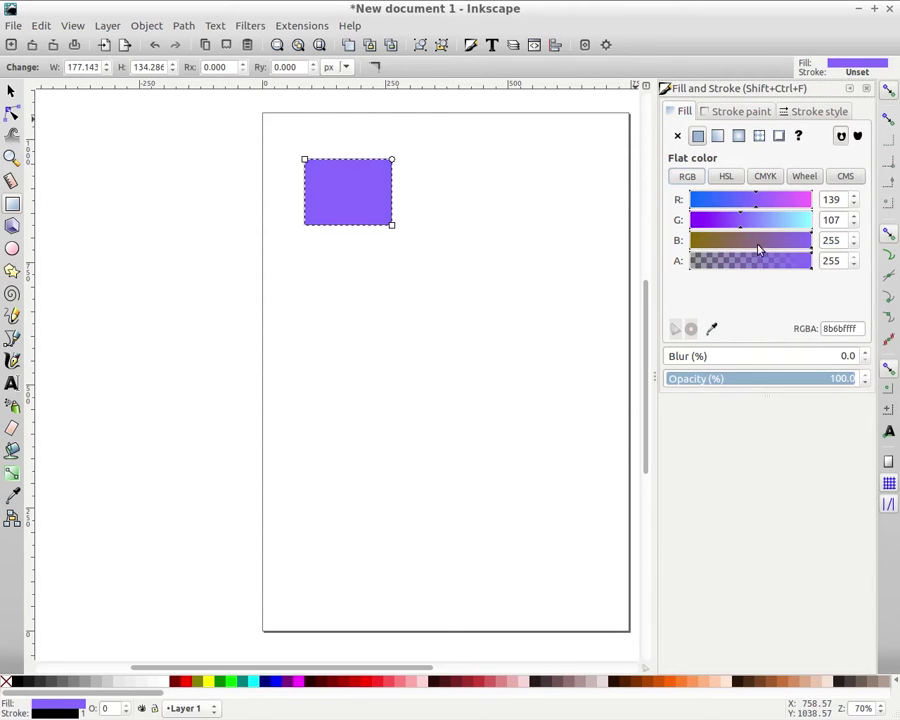
left_click(724, 178)
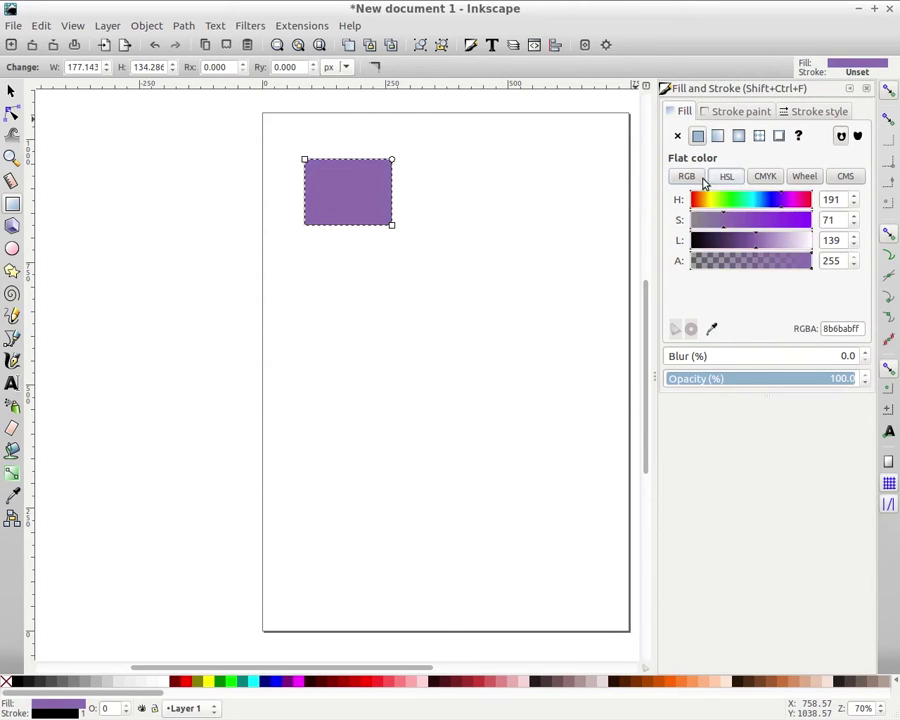
left_click(687, 178)
left_click(737, 201)
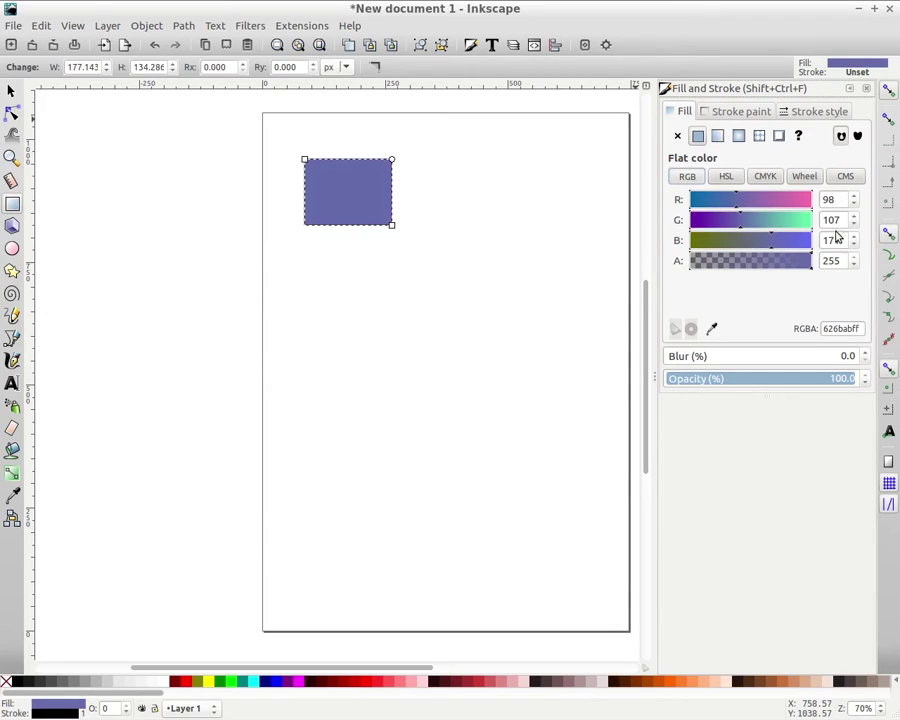
left_click_drag(737, 229, 779, 229)
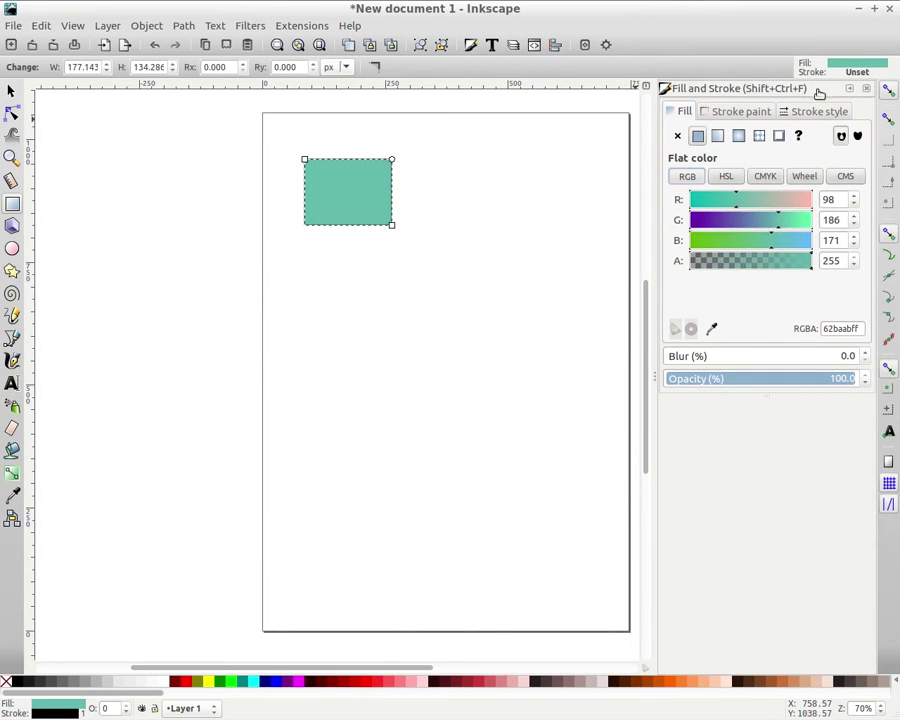
Give the rectangle a flat green stroke of RGB 0, 183, 0 and set the stroke width to 20 px.
left_click(740, 112)
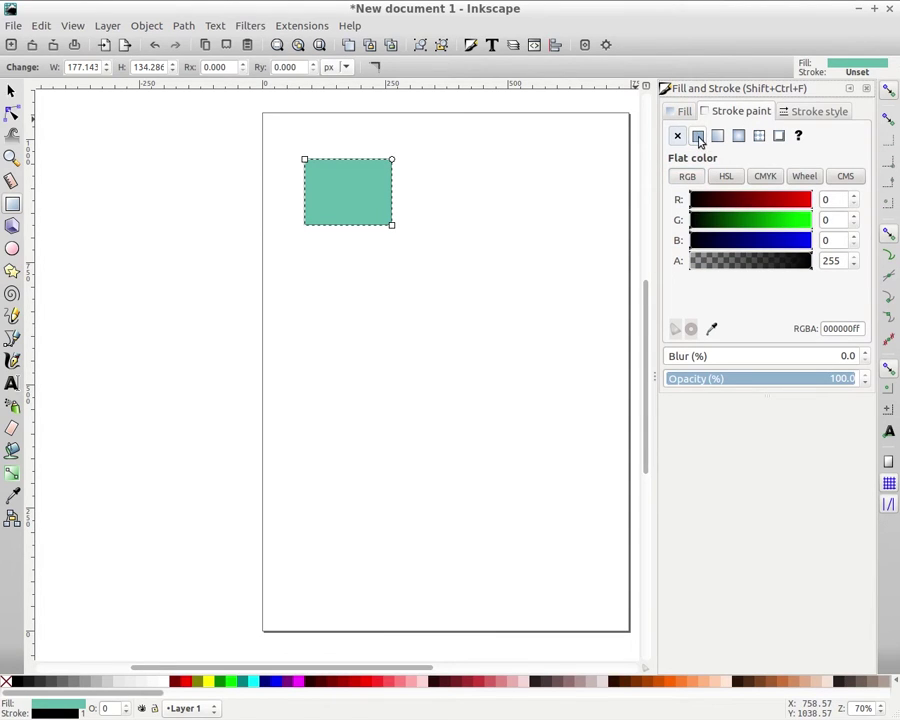
left_click(777, 222)
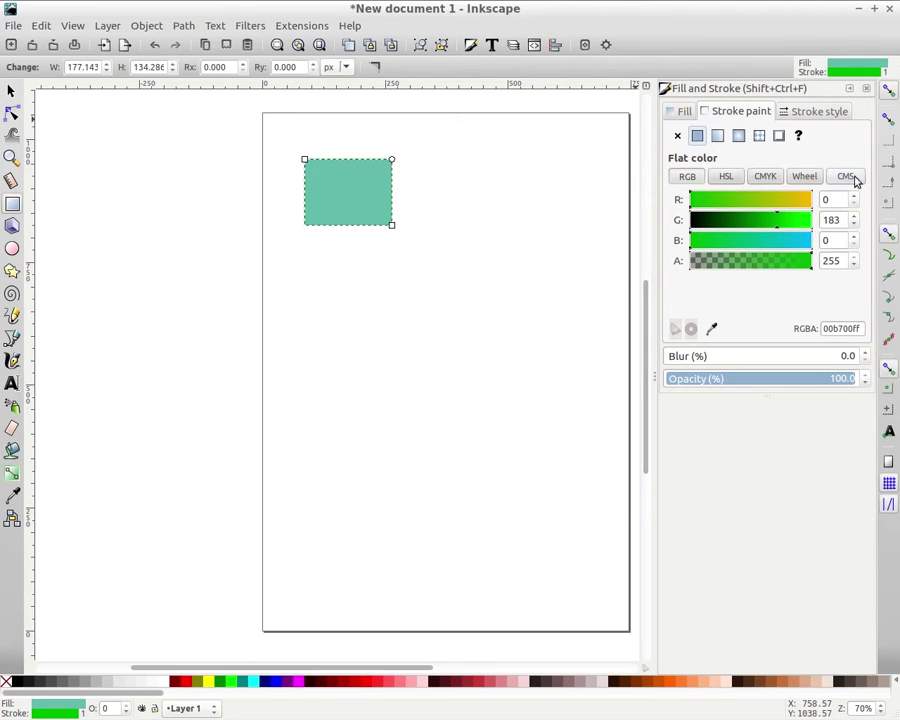
left_click(821, 114)
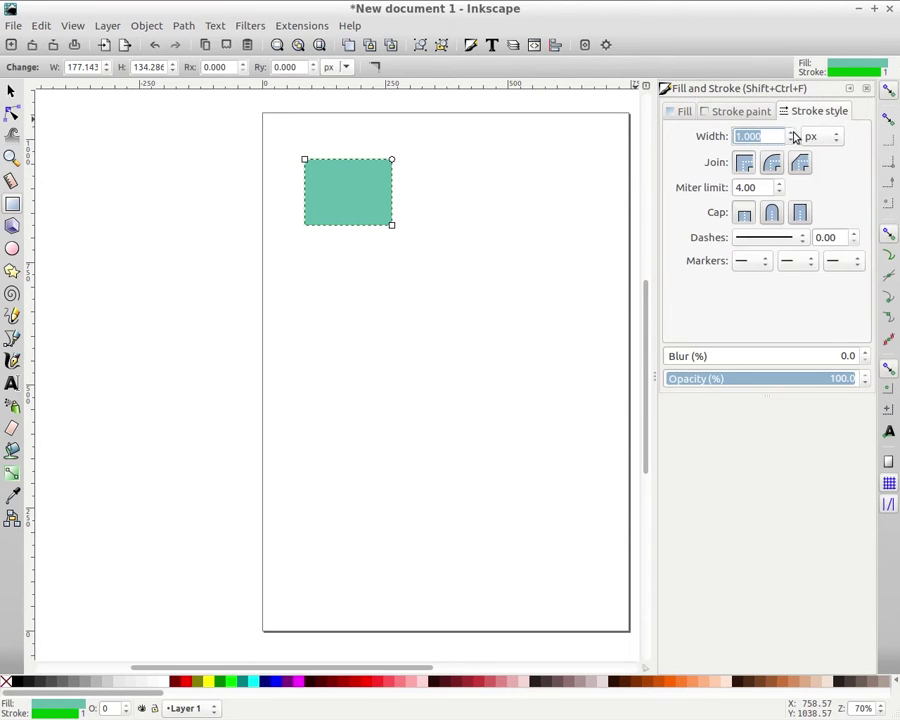
left_click(793, 133)
left_click(793, 133)
left_click(793, 133)
left_click_drag(764, 135, 741, 135)
type("1.3")
key("Return")
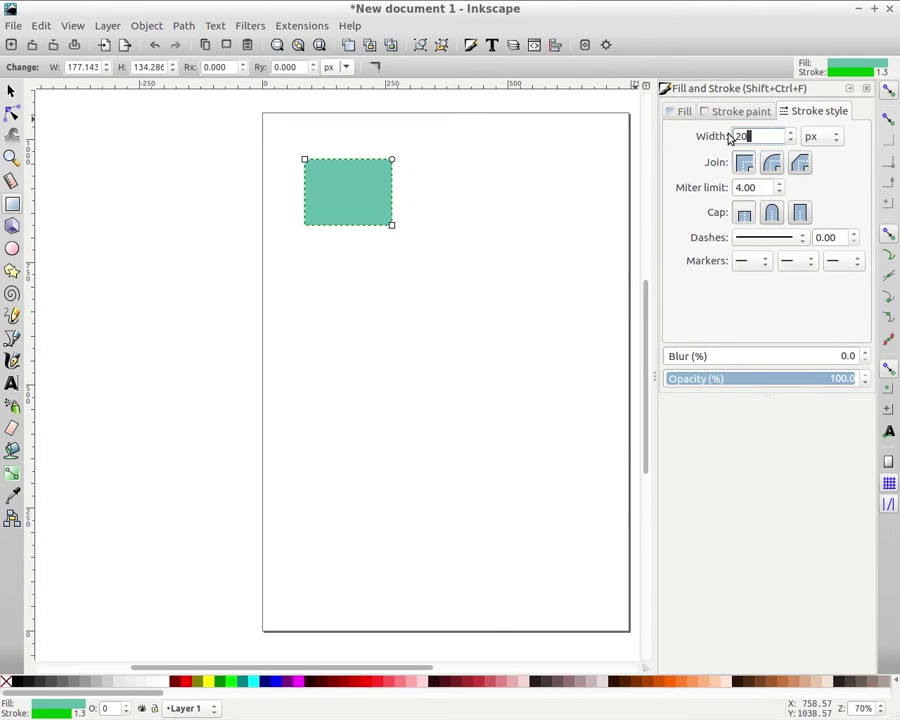
key("Return")
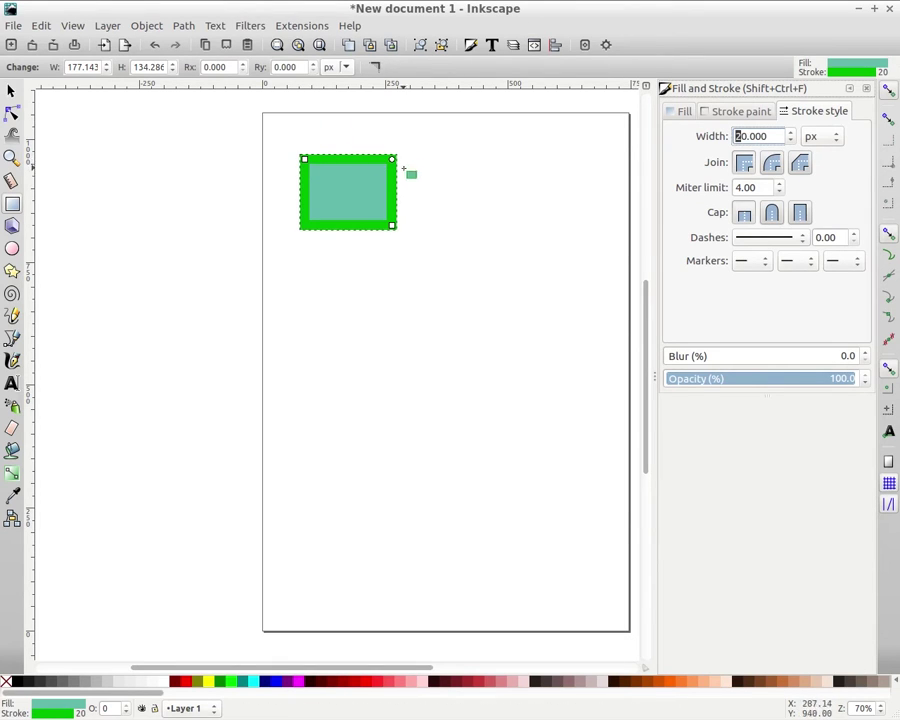
Darken the rectangle's stroke colour to RGB 0, 66, 0.
left_click(741, 111)
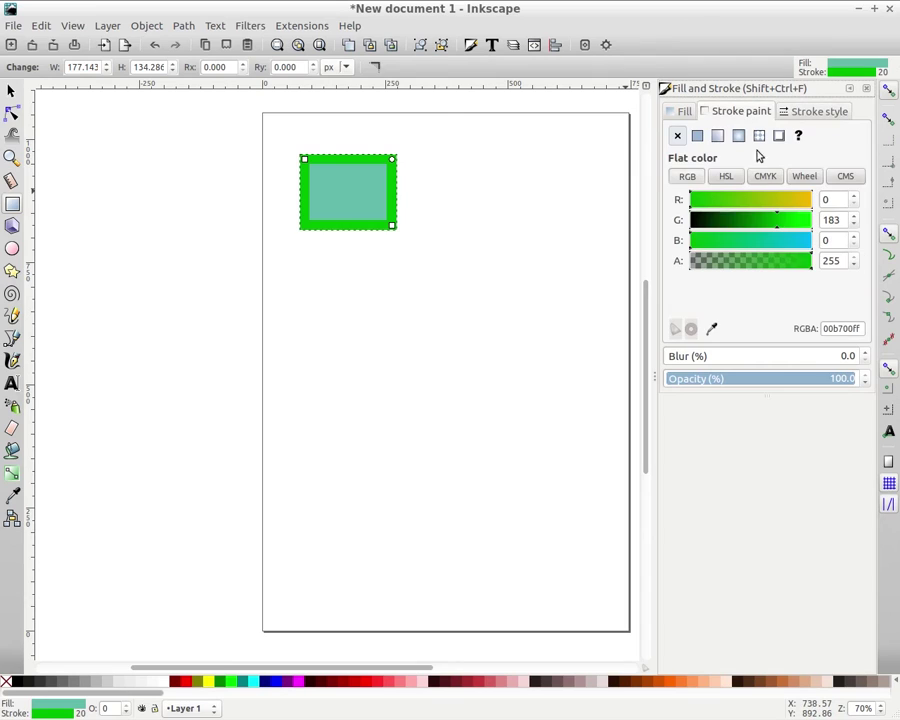
left_click(723, 221)
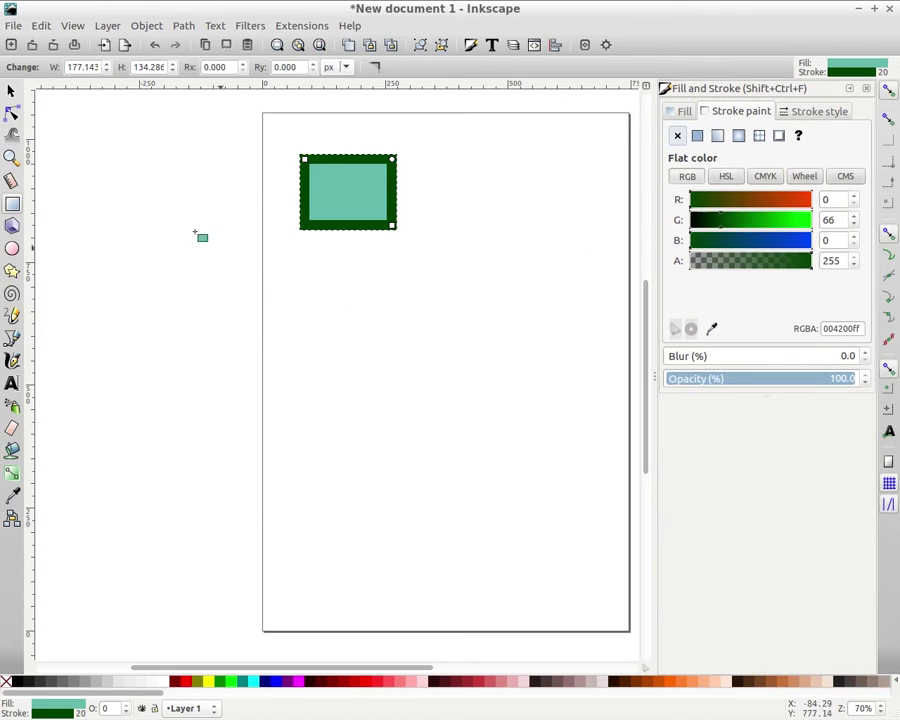
Draw a small star with 19 corners and a spoke ratio of 0.500 below the rectangle.
left_click(12, 272)
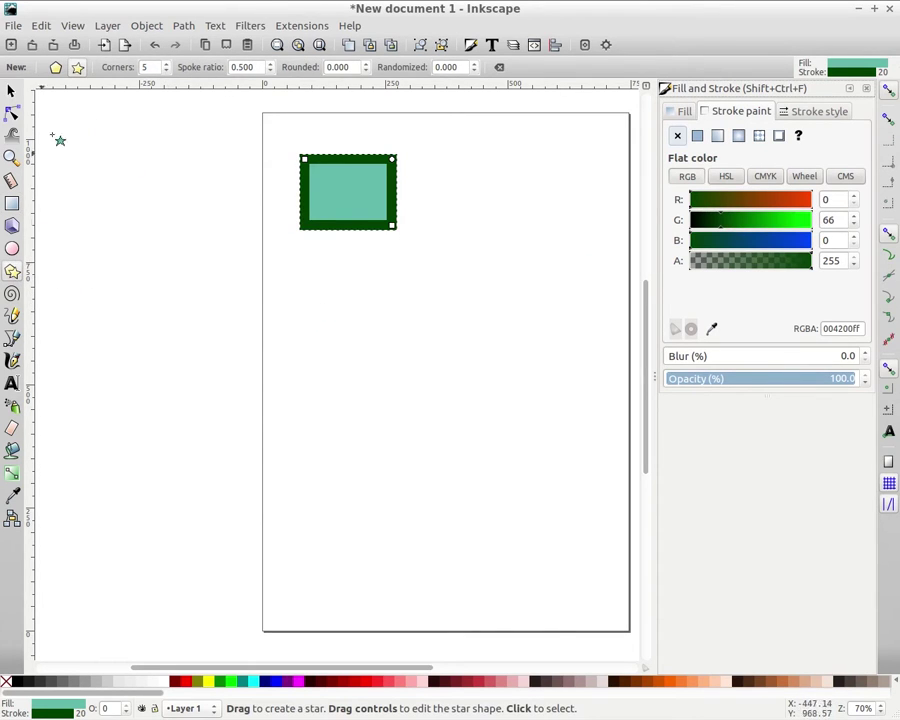
left_click(57, 68)
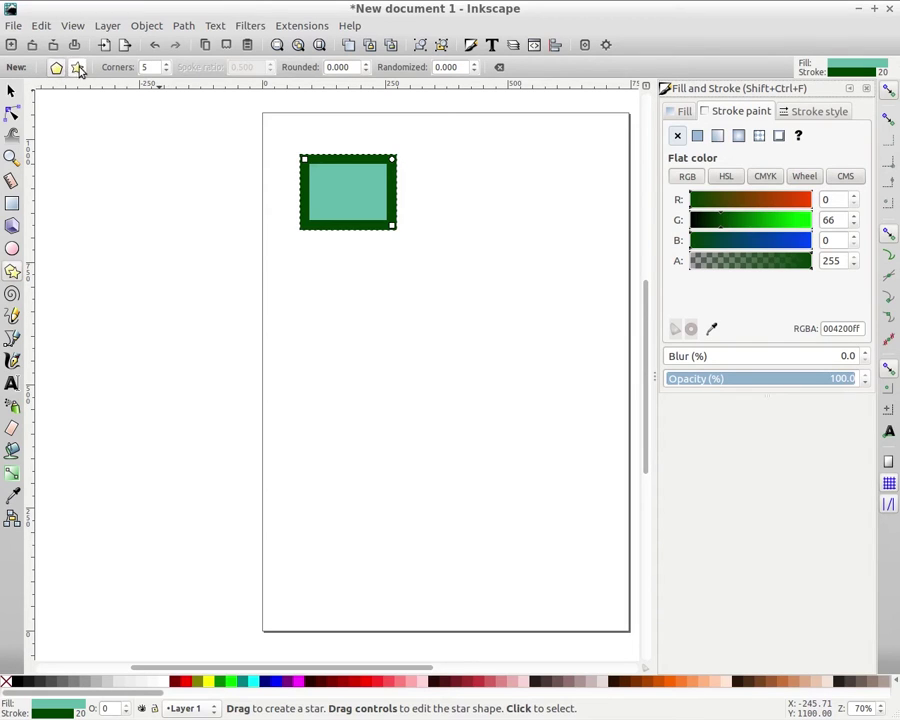
left_click(77, 67)
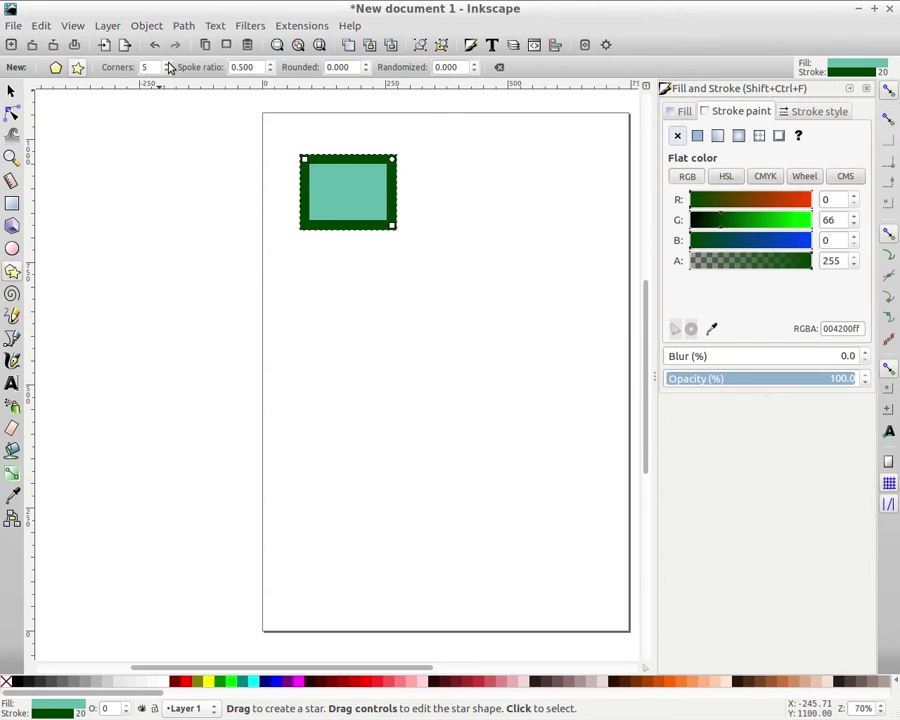
left_click(169, 64)
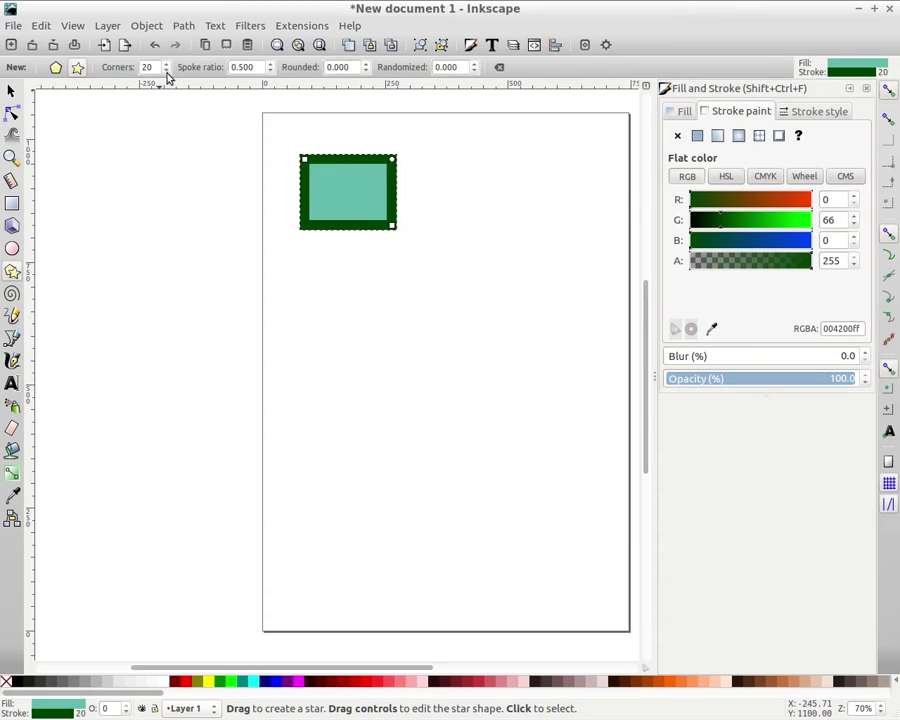
left_click_drag(318, 317, 336, 352)
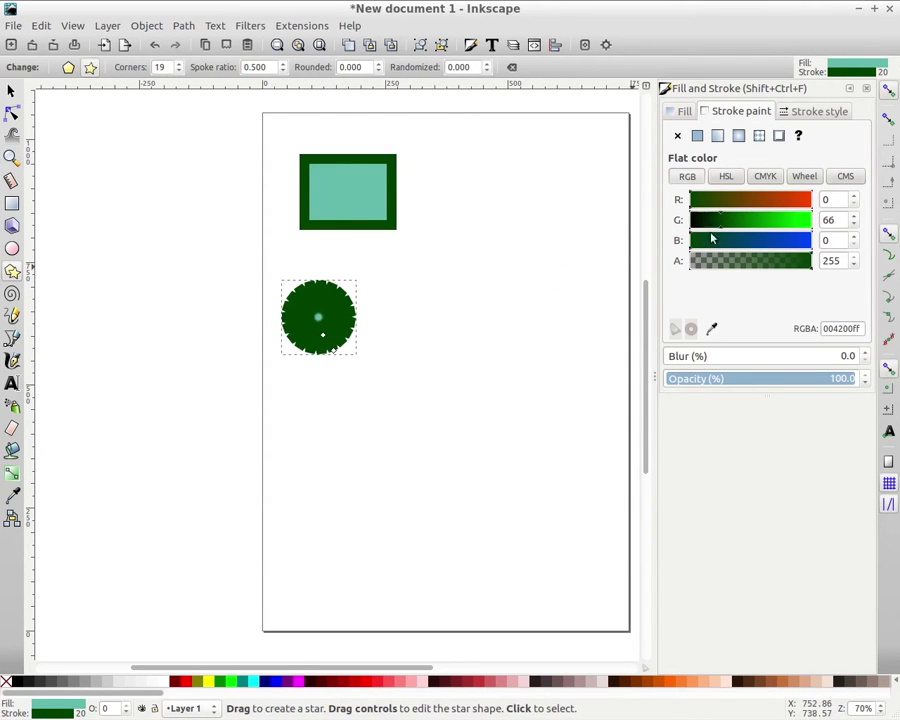
Set the star's stroke width to 1 px and spray clones of it in a winding trail across the page.
left_click(816, 112)
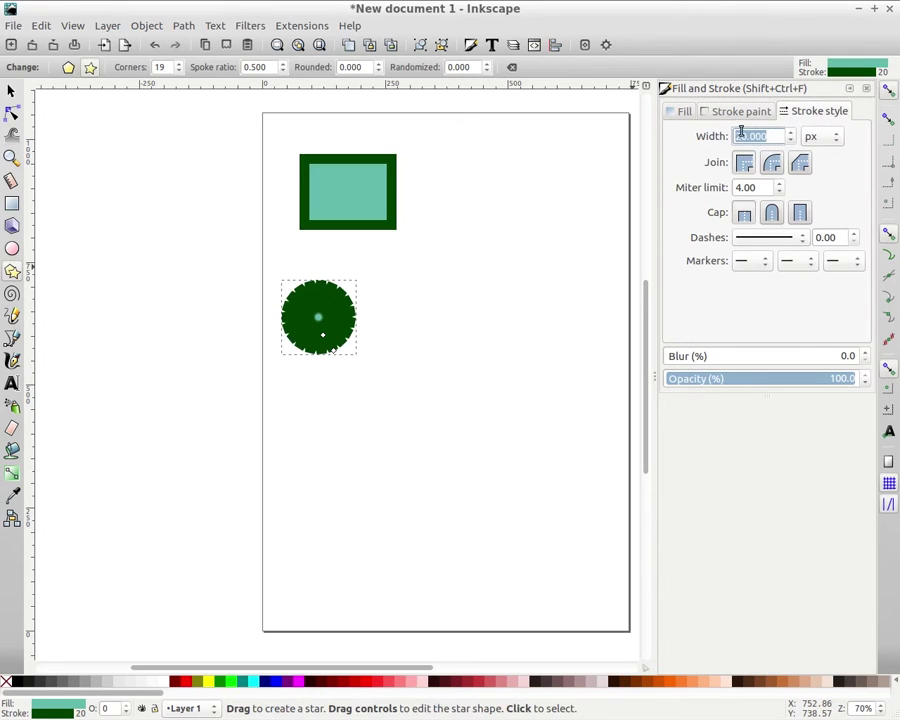
type("1")
key("Return")
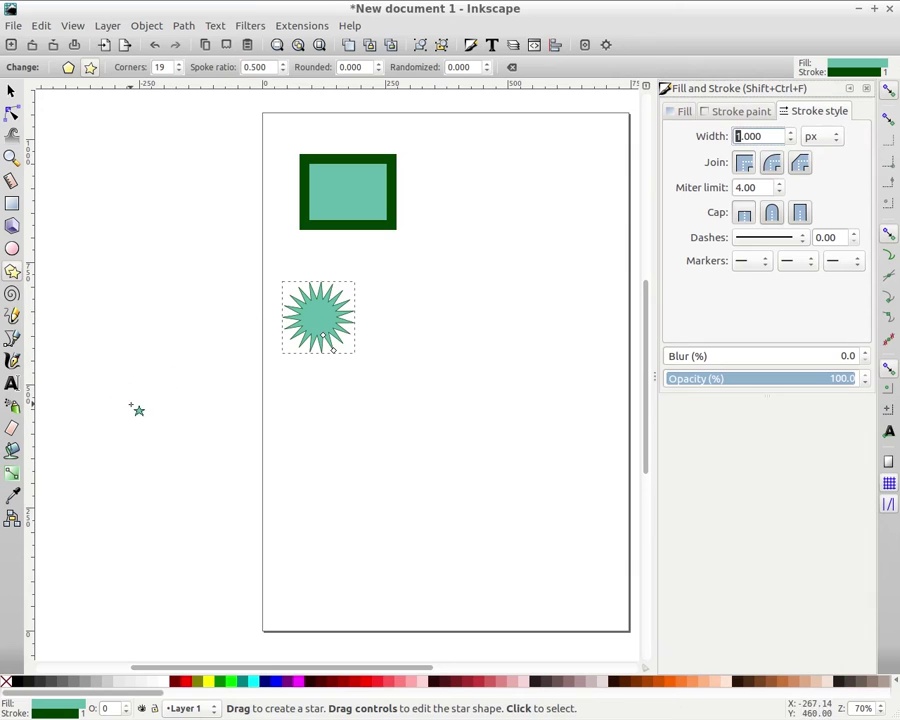
left_click(13, 407)
mouse_move(314, 484)
left_mouse_down()
mouse_move(372, 417)
mouse_move(435, 432)
mouse_move(486, 403)
mouse_move(501, 312)
mouse_move(522, 263)
mouse_move(572, 331)
mouse_move(574, 455)
mouse_move(562, 553)
mouse_move(504, 585)
mouse_move(405, 586)
mouse_move(385, 610)
mouse_move(410, 588)
mouse_move(375, 572)
left_mouse_up()
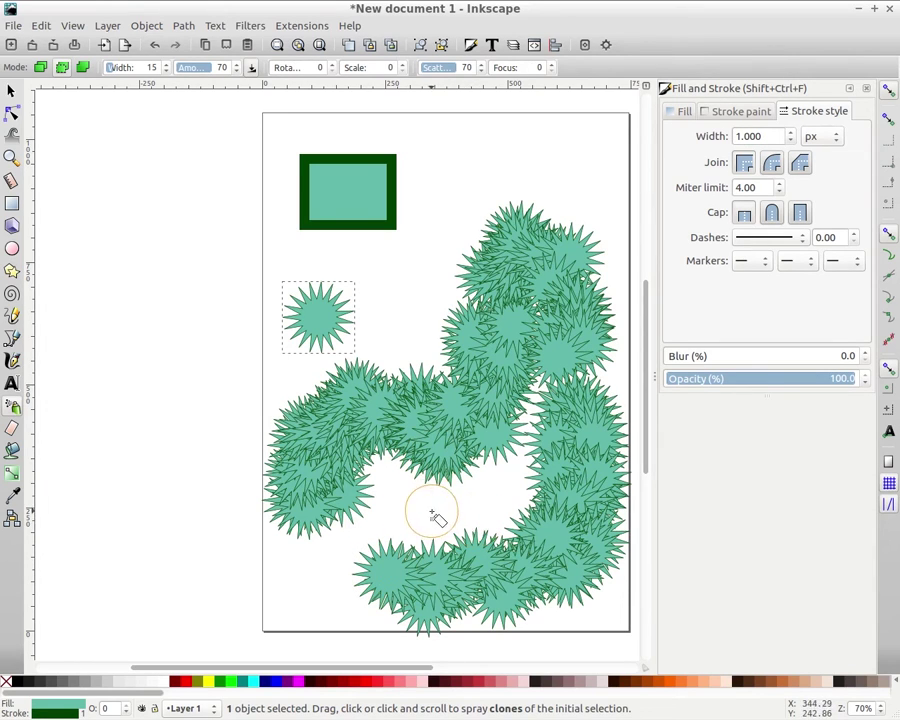
Draw an open Bezier curve about 298 px across, arching over the original star, and set its stroke colour to RGB 26, 0, 0.
left_click(11, 339)
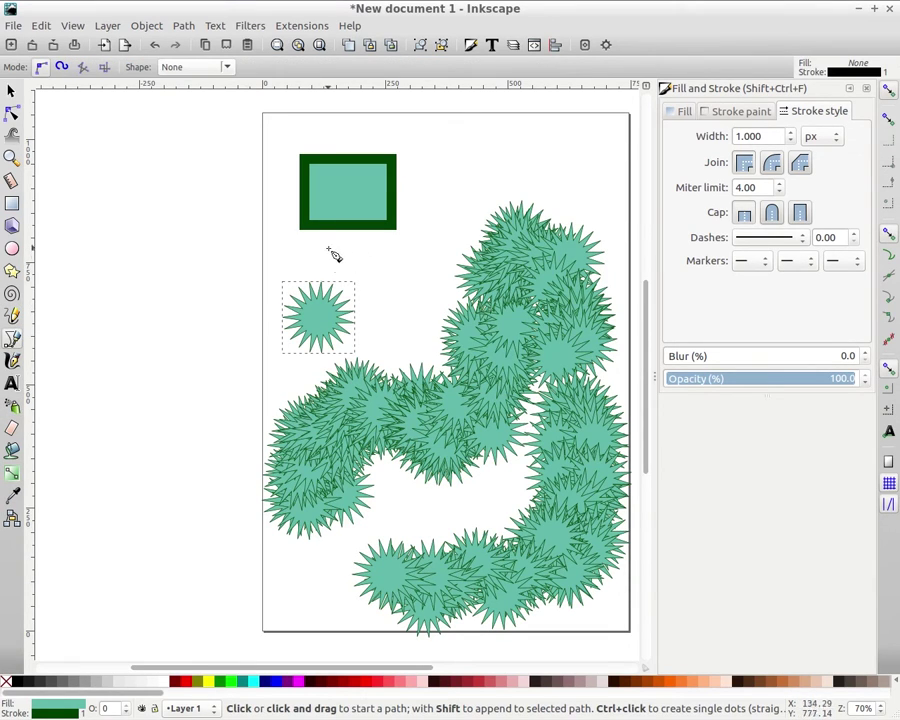
left_click_drag(288, 276, 415, 257)
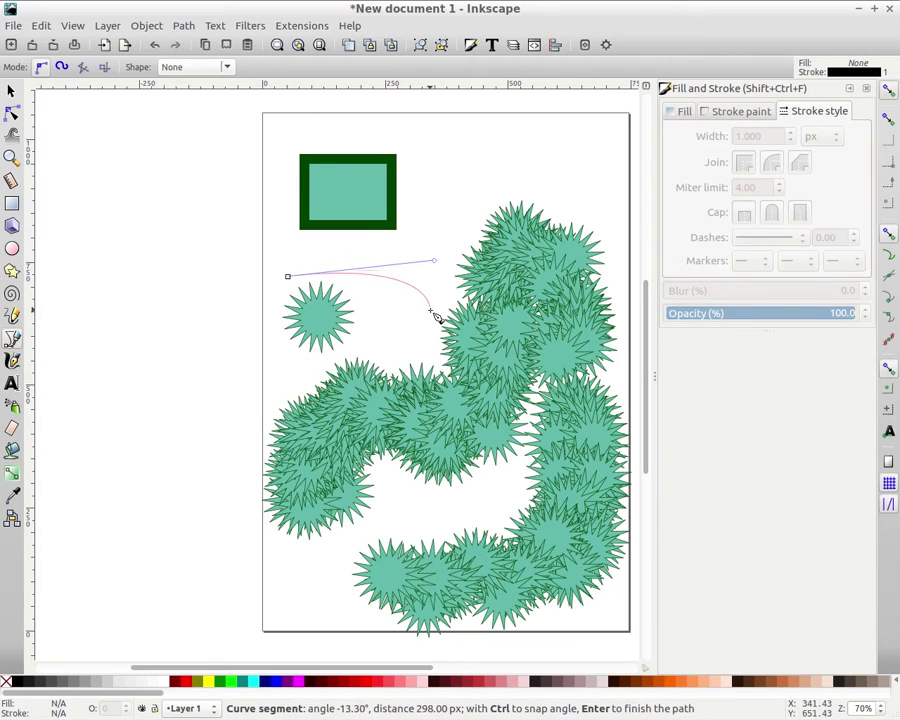
left_click(431, 310)
key("Return")
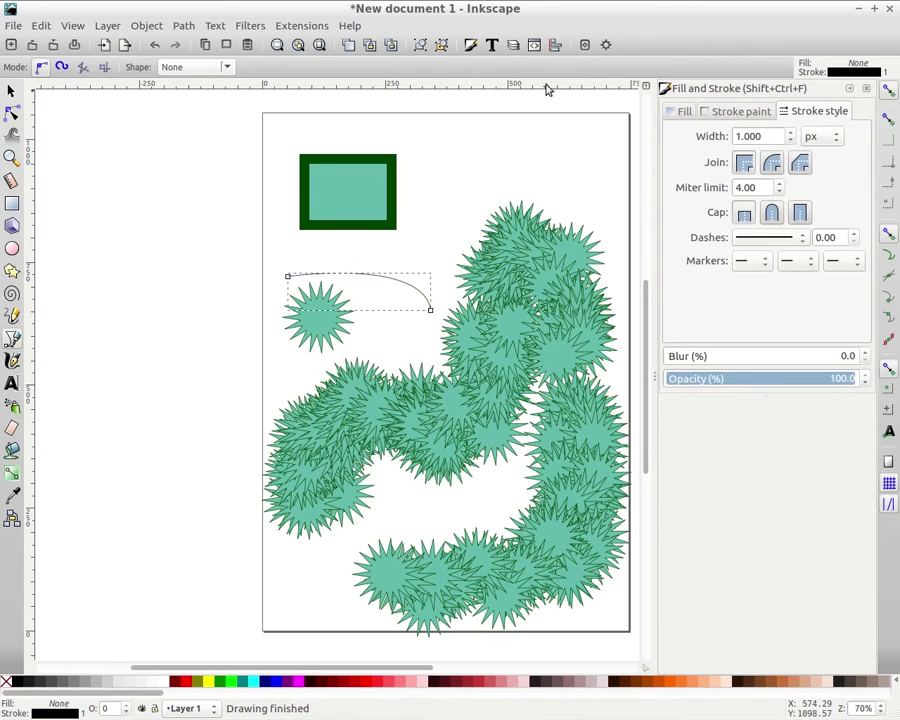
left_click(748, 112)
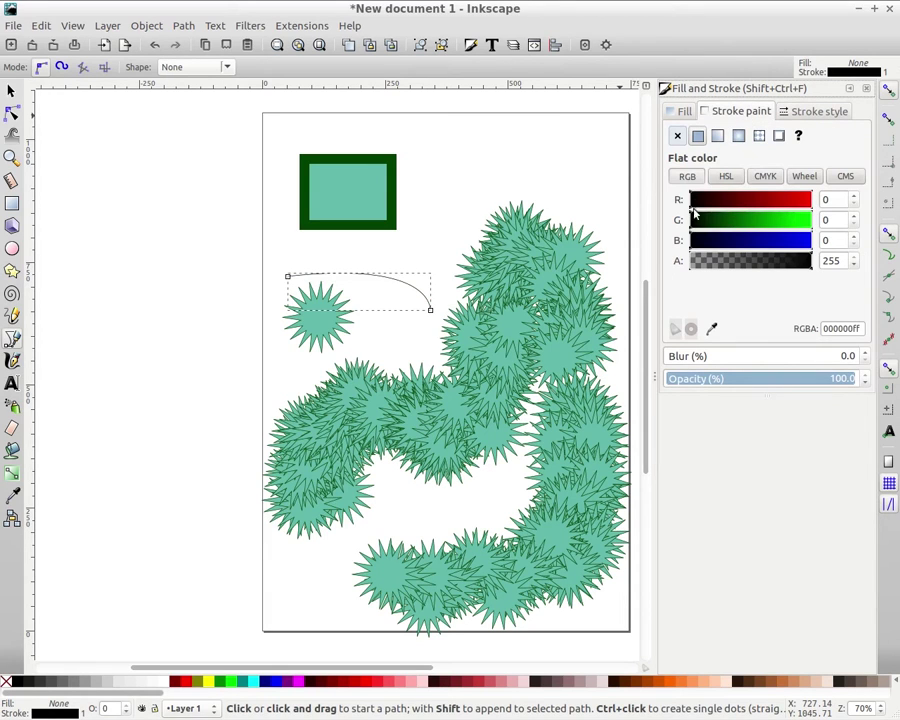
left_click(703, 200)
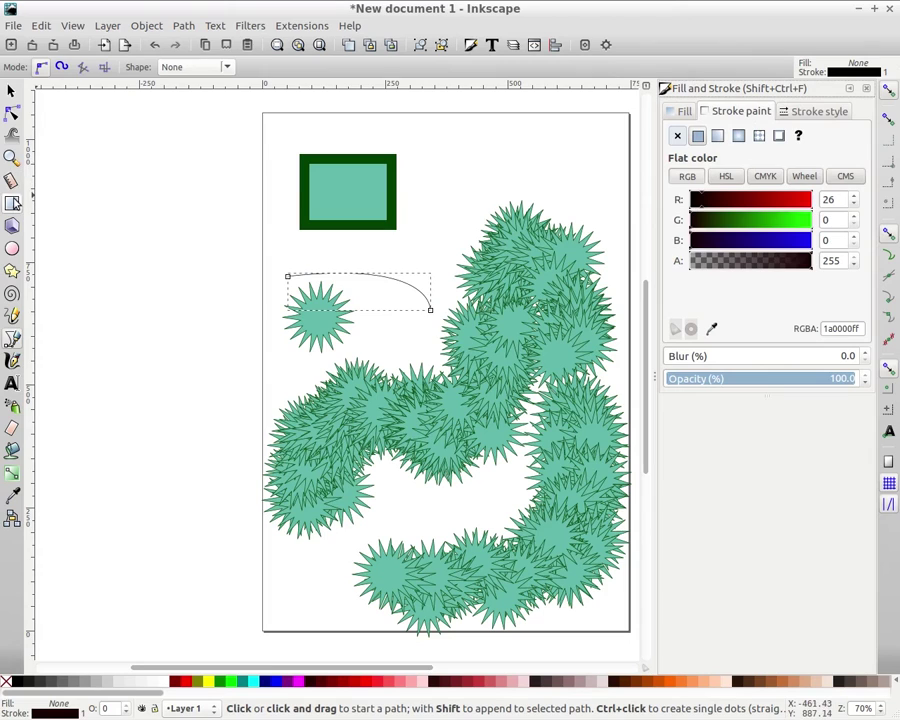
Add the text "hello World" along the top of the page, beyond the rectangle's upper-right corner.
left_click(12, 384)
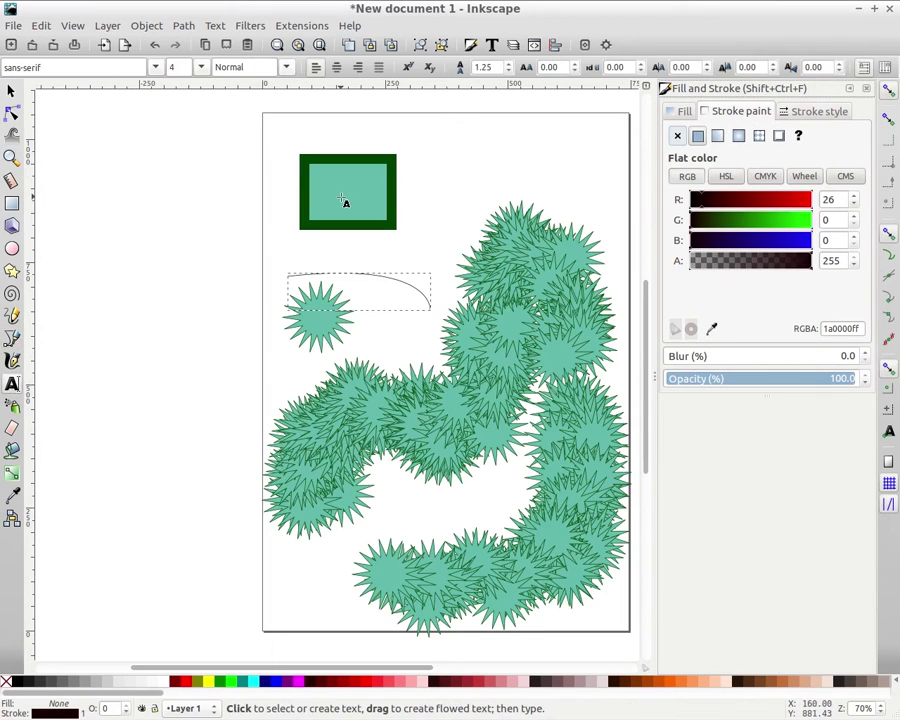
left_click(416, 131)
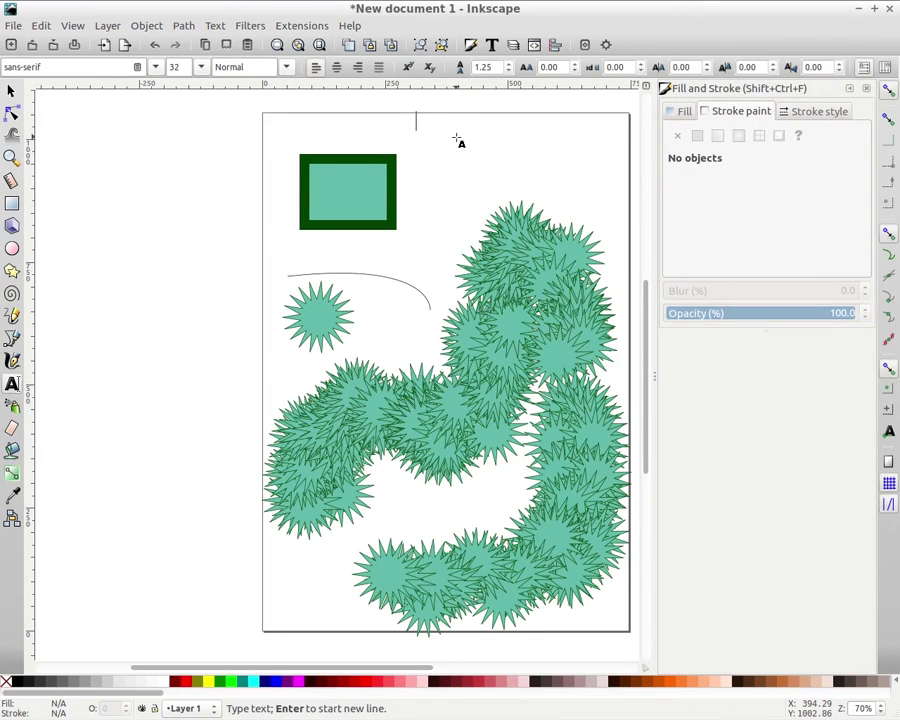
type("hello")
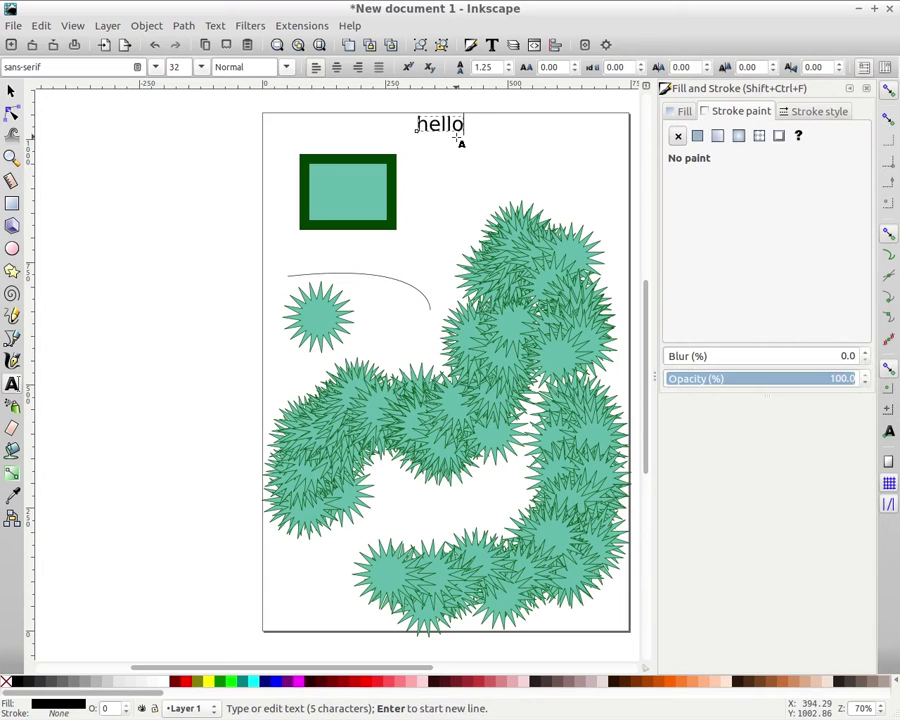
type(" World")
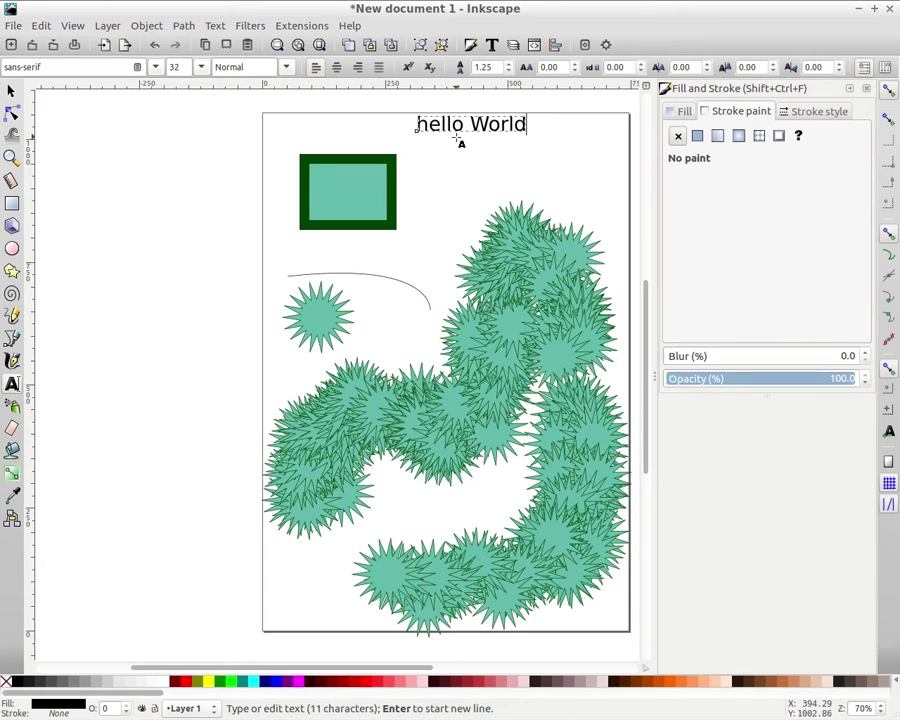
Capitalize the first letter so the text reads "Hello World", and finish editing with the text object selected.
key("Left")
key("Left")
key("Left")
key("Left")
key("Left")
key("Left")
key("Left")
key("Left")
key("BackSpace")
type("H")
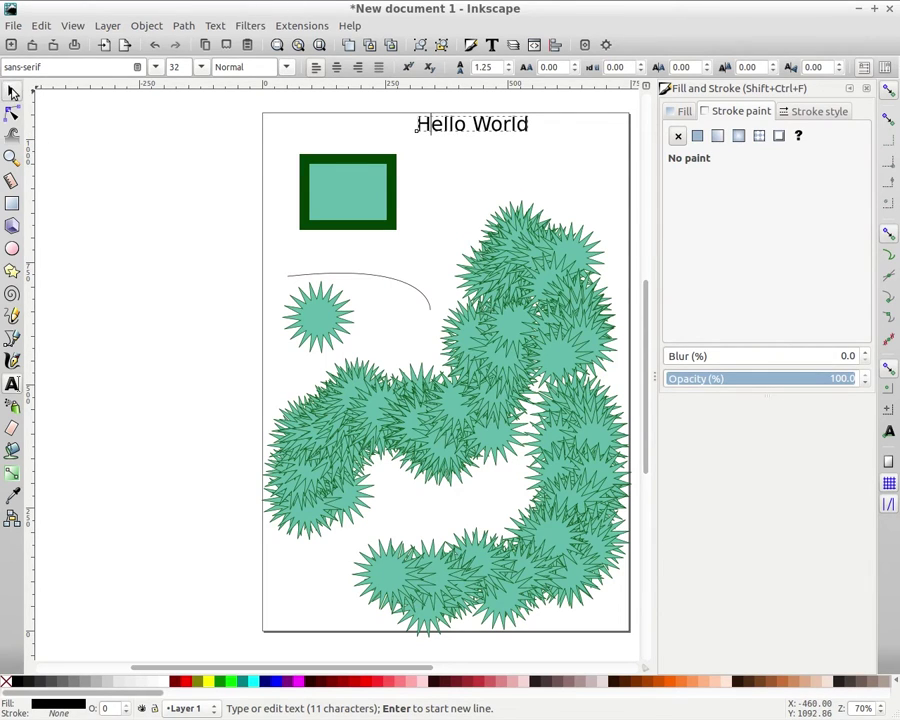
left_click(11, 91)
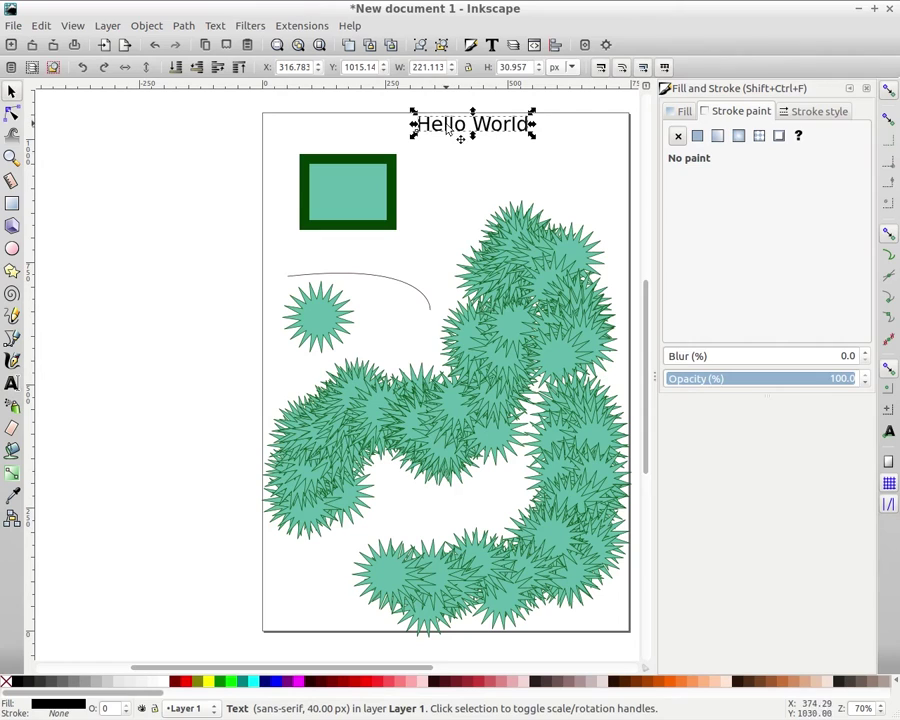
Try to bend the "Hello World" text along the curve with Pattern along Path, using a single copy and Snake deformation.
left_click(386, 282, "shift")
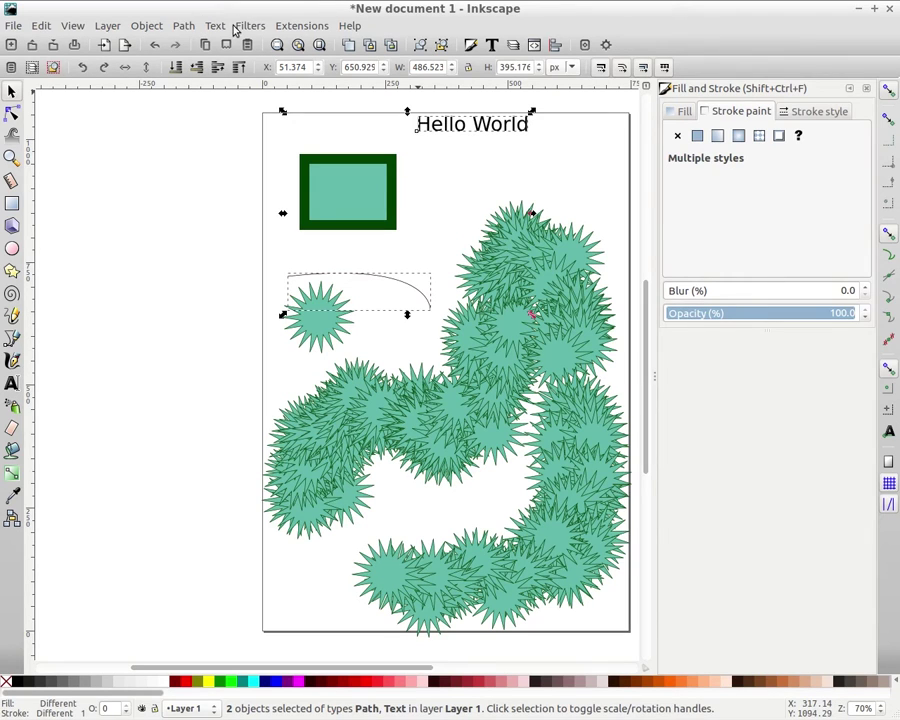
left_click(183, 26)
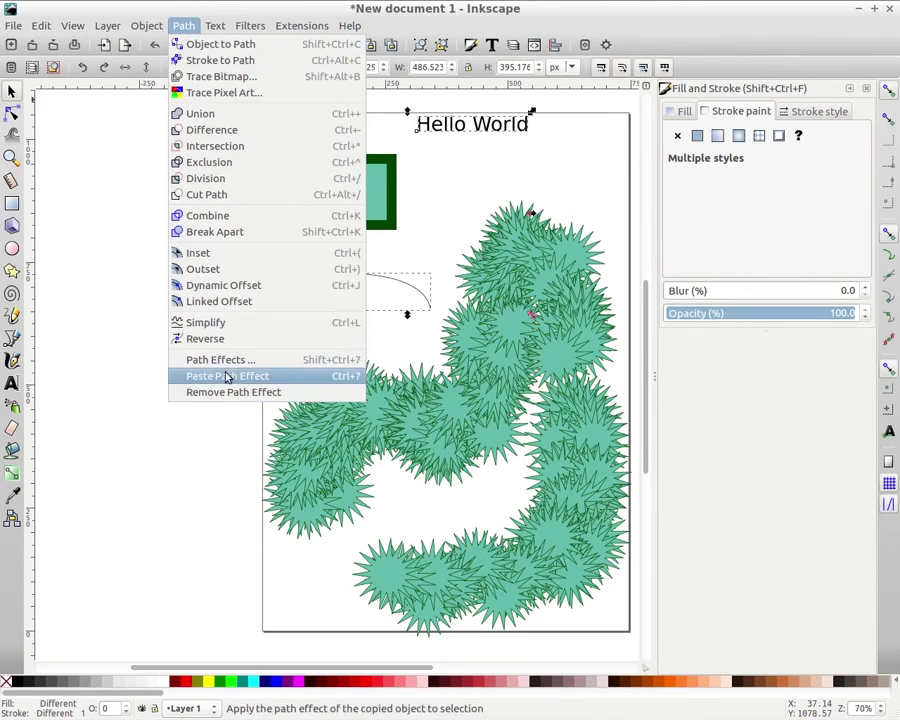
mouse_move(371, 14)
mouse_move(301, 25)
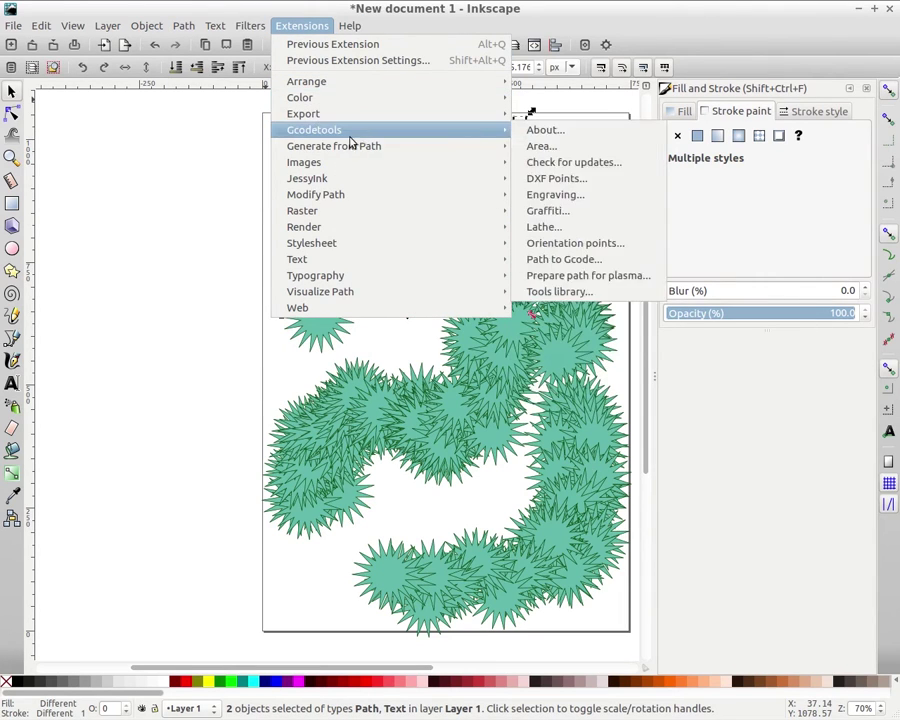
mouse_move(350, 148)
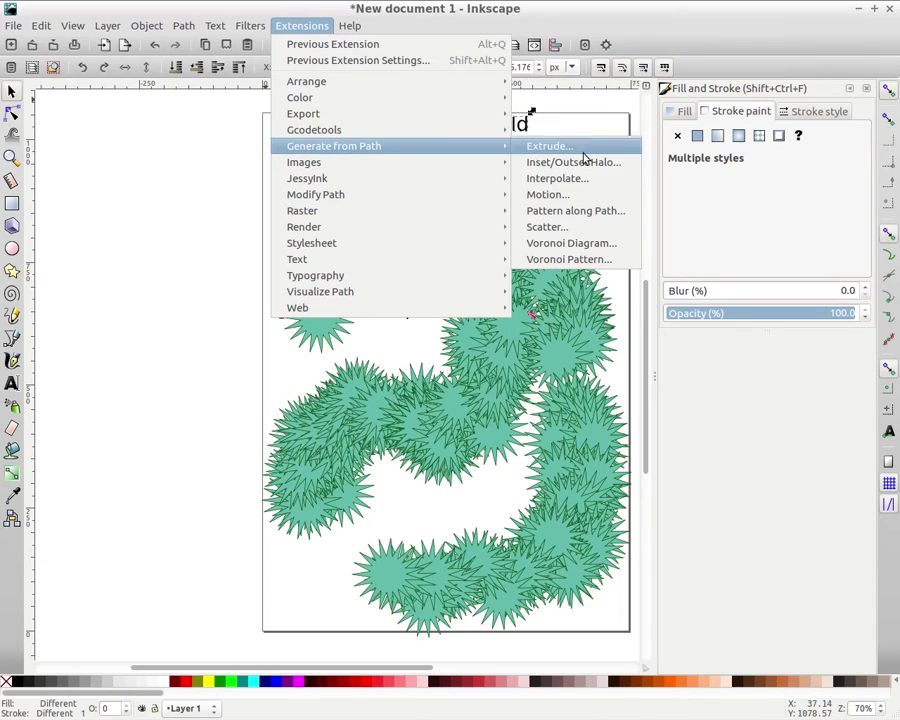
left_click(579, 212)
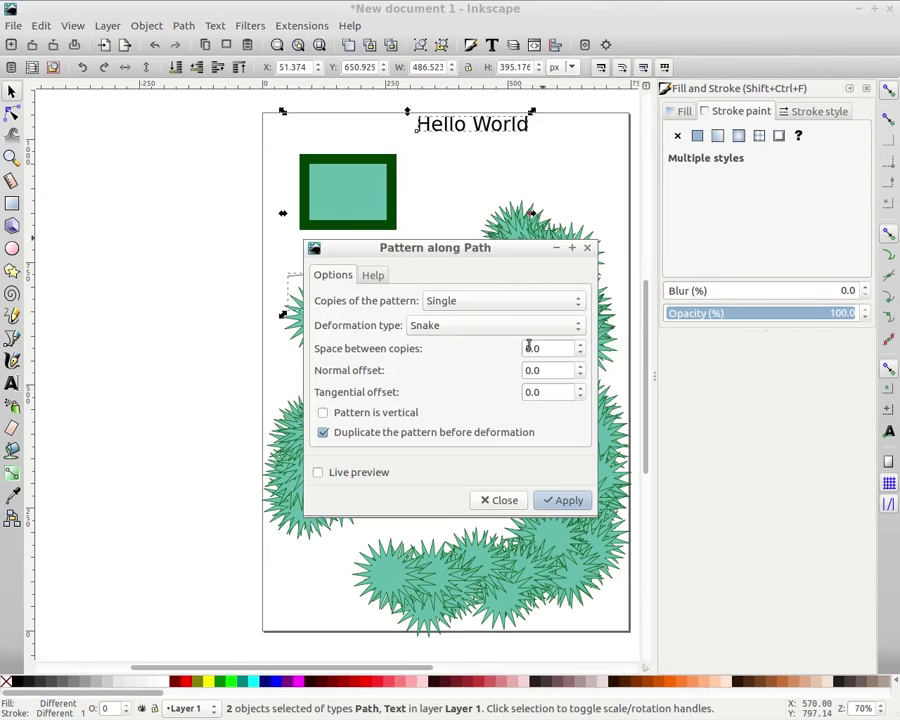
left_click_drag(457, 247, 674, 143)
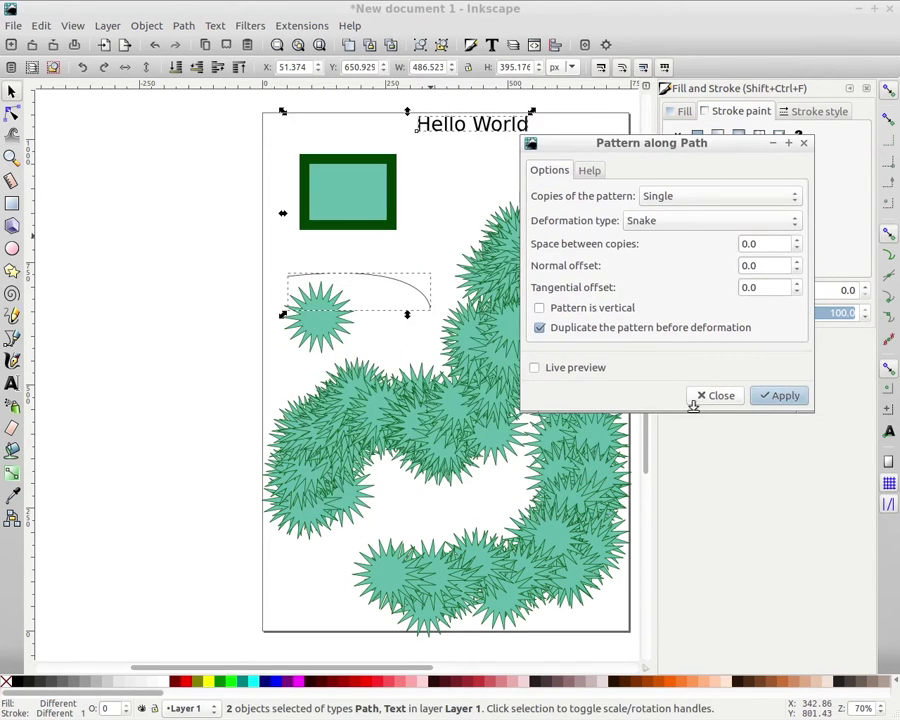
left_click(771, 398)
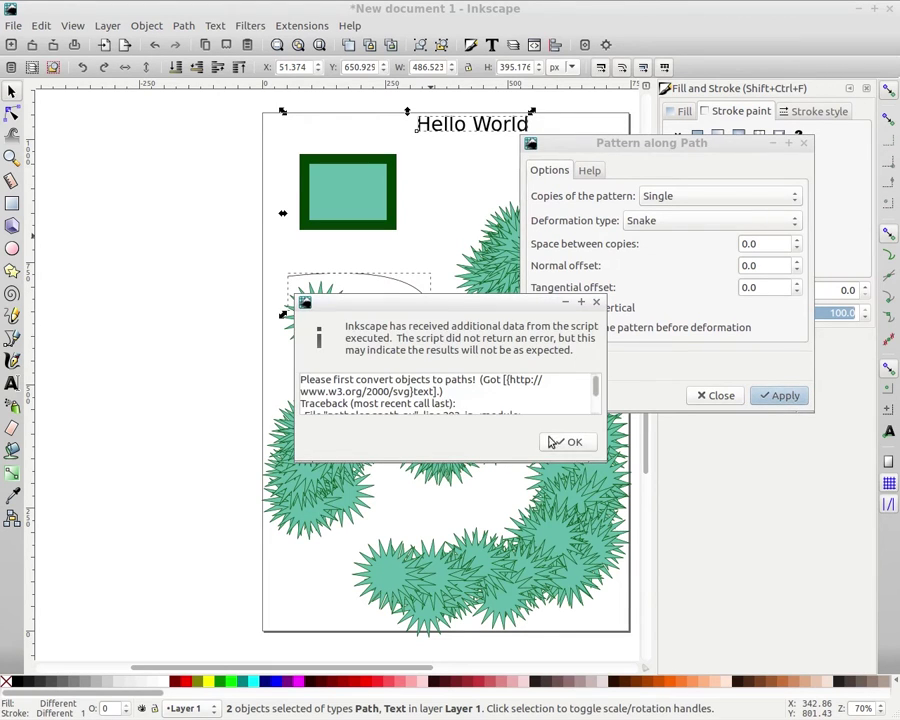
left_click(715, 395)
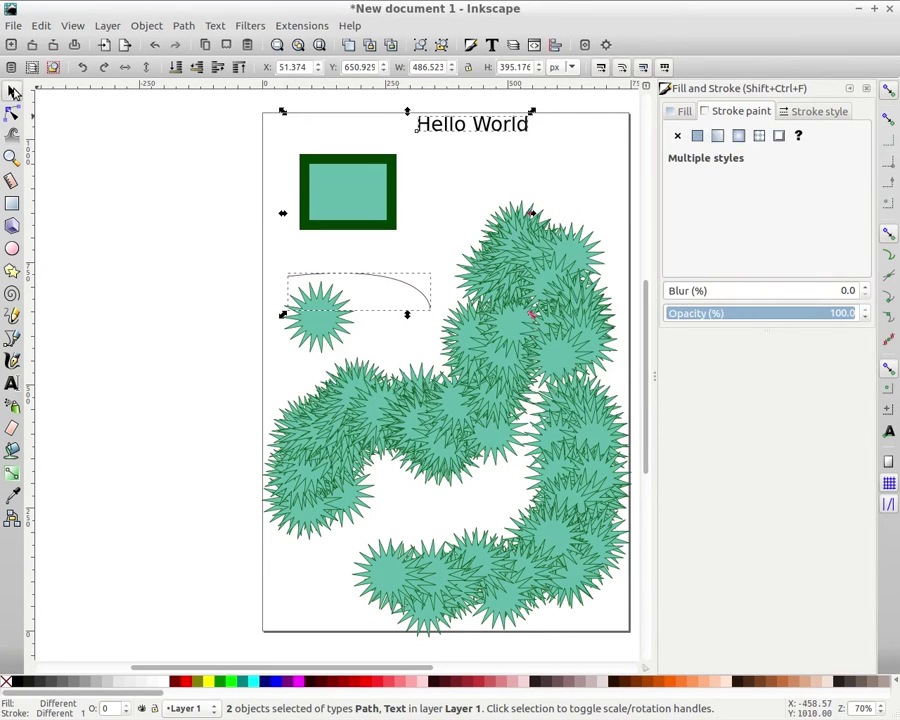
Select only the "Hello World" text and convert it to a path.
left_click(484, 179)
left_click(500, 132)
left_click(184, 25)
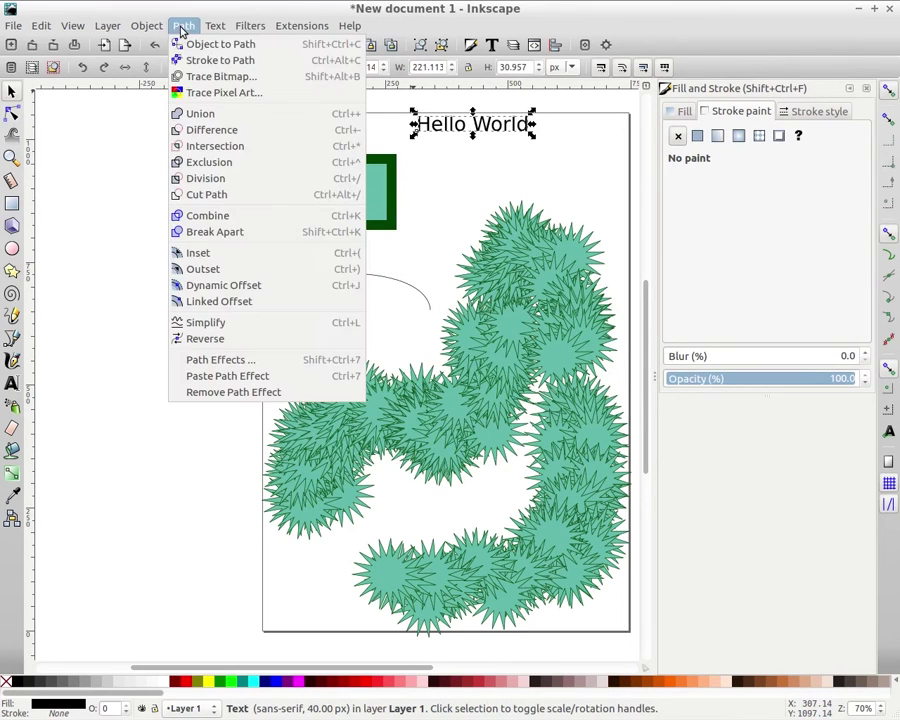
left_click(200, 43)
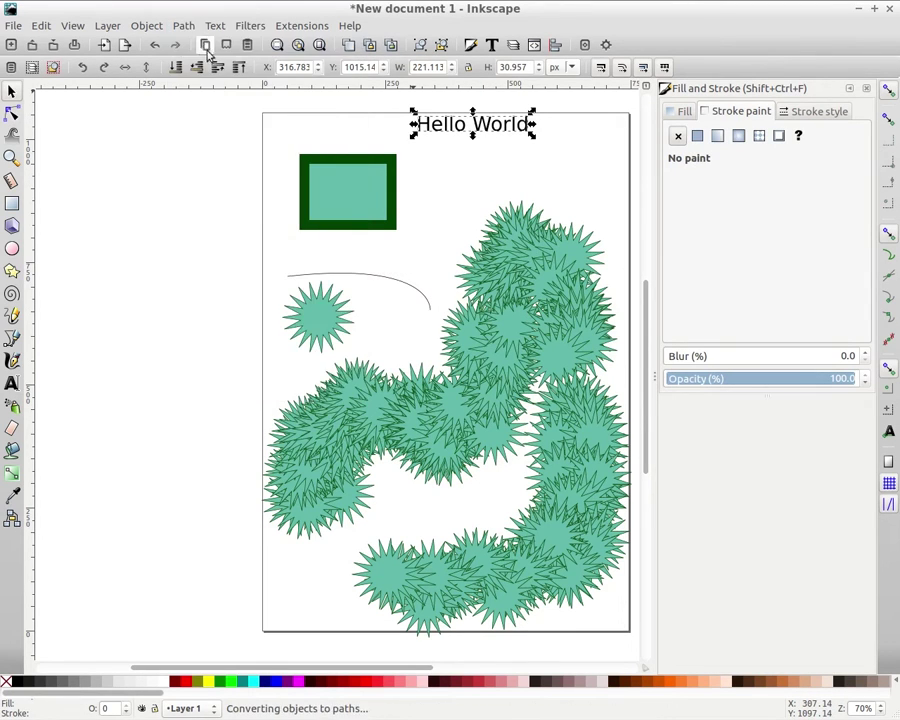
Apply Pattern along Path to the converted text and the curve, with a single copy, Snake deformation and the pattern duplicated first.
left_click(330, 278, "shift")
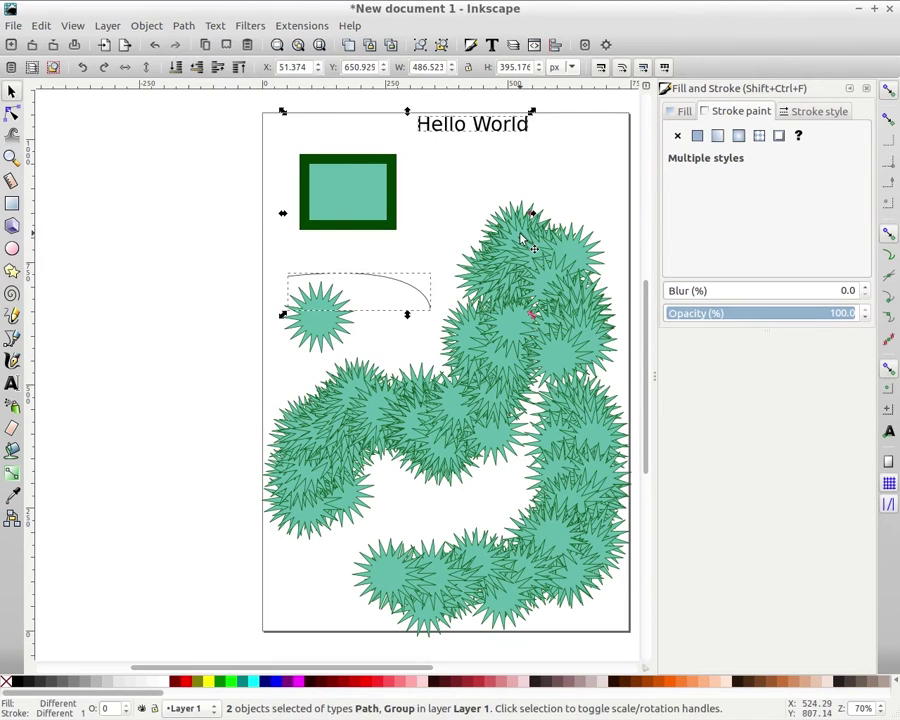
left_click(303, 25)
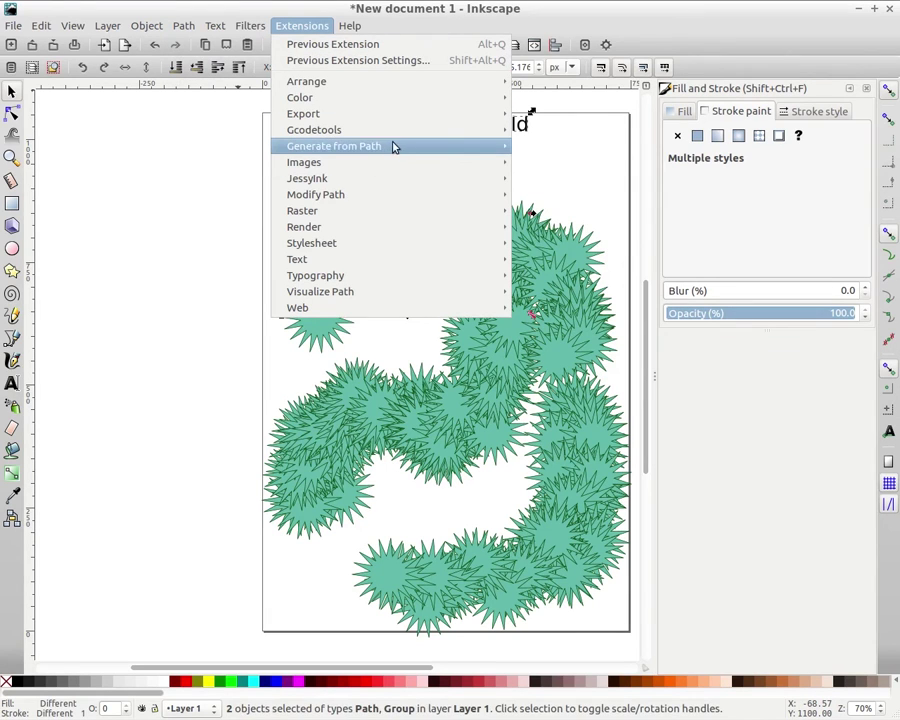
mouse_move(396, 145)
left_click(604, 212)
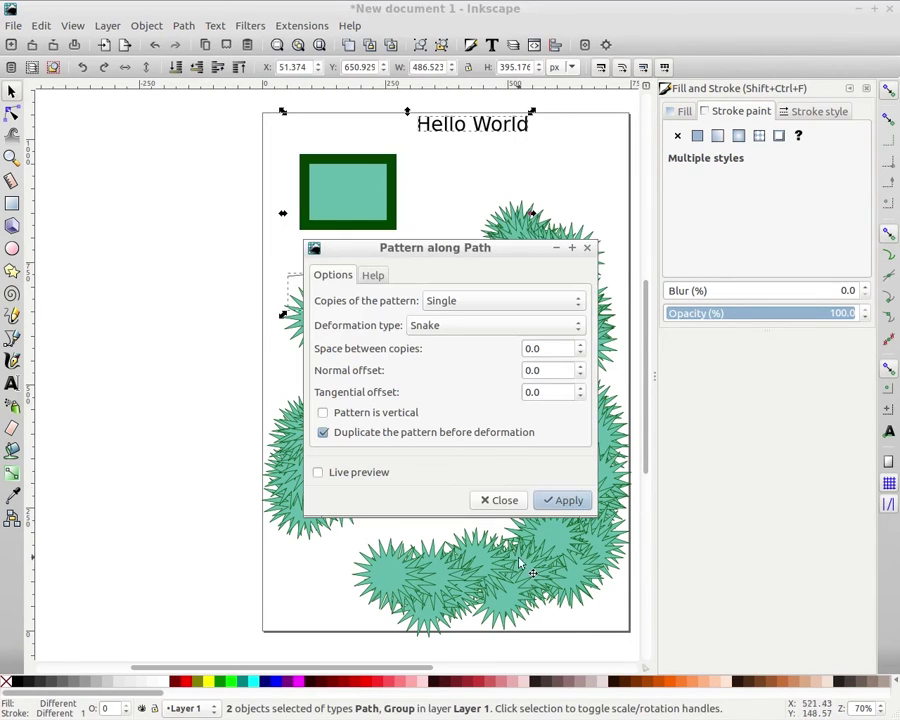
left_click(560, 502)
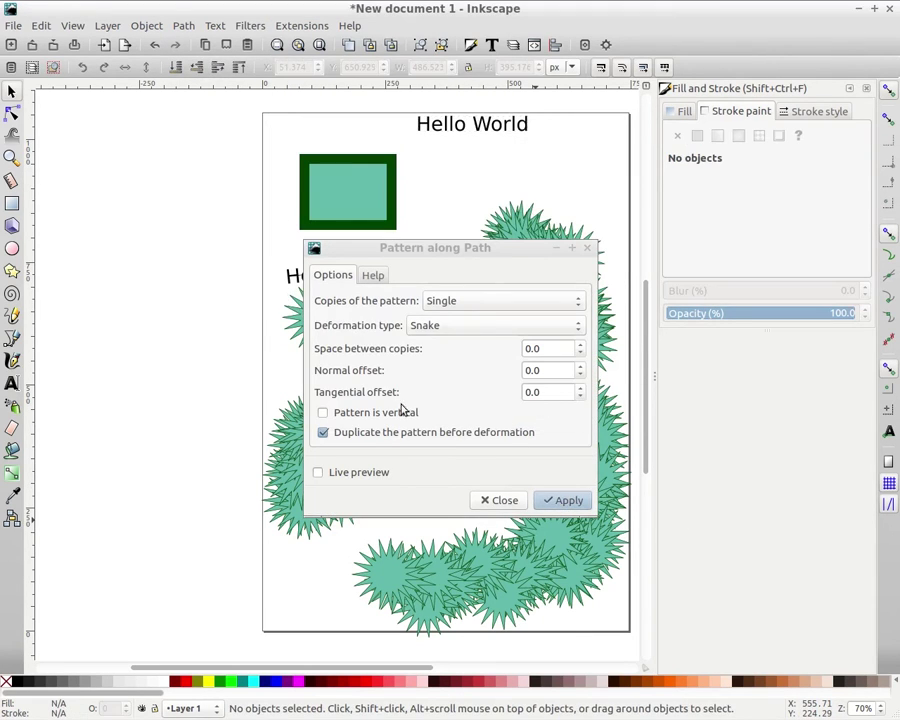
left_click(490, 500)
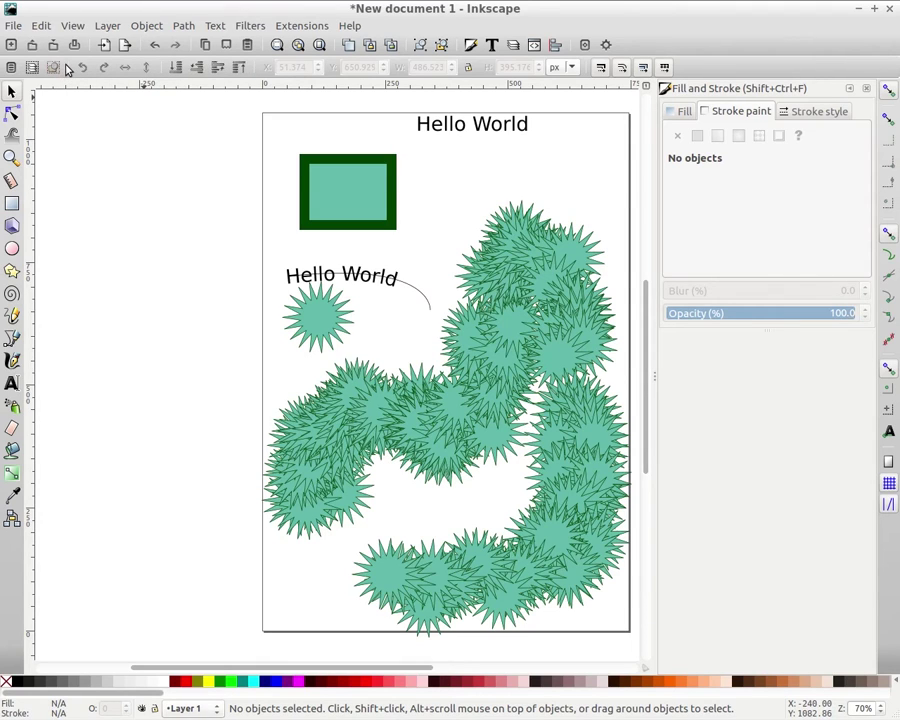
Save the document in the home folder as drawing-1.svg in Inkscape SVG format.
left_click(11, 27)
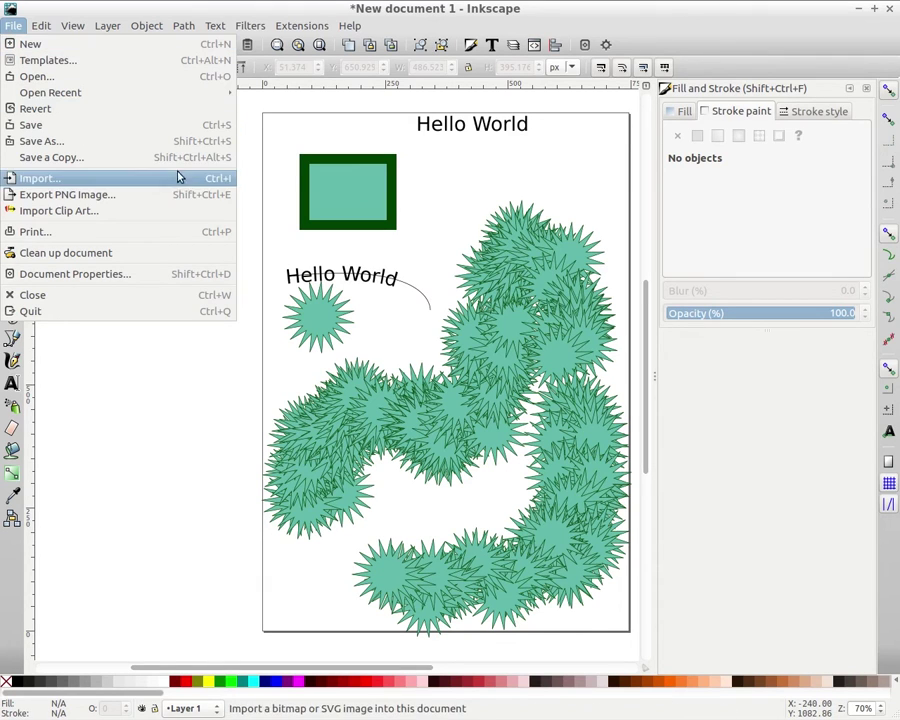
left_click(46, 125)
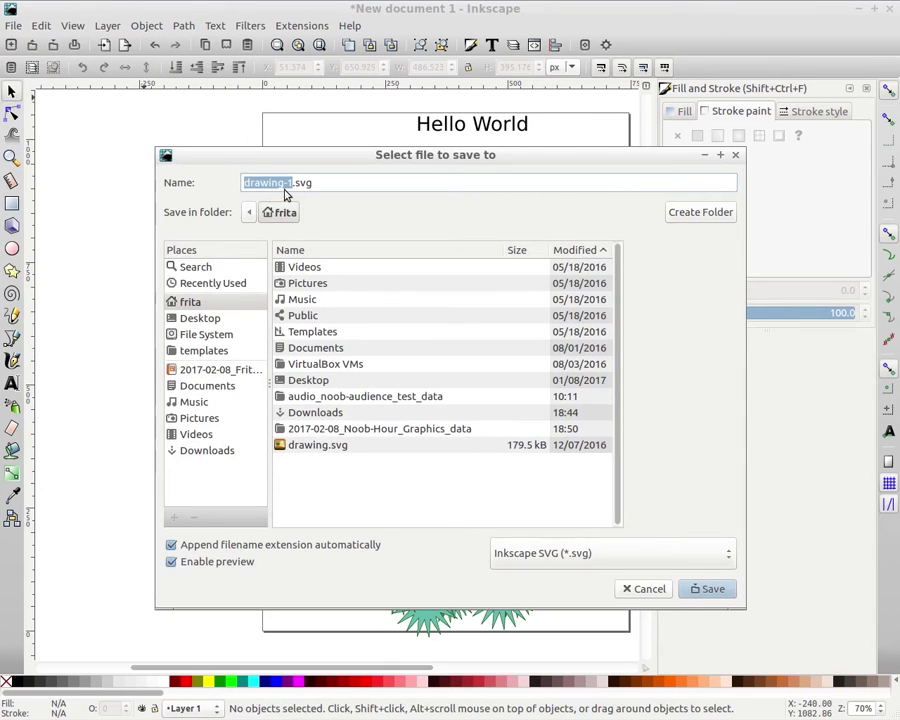
key("Return")
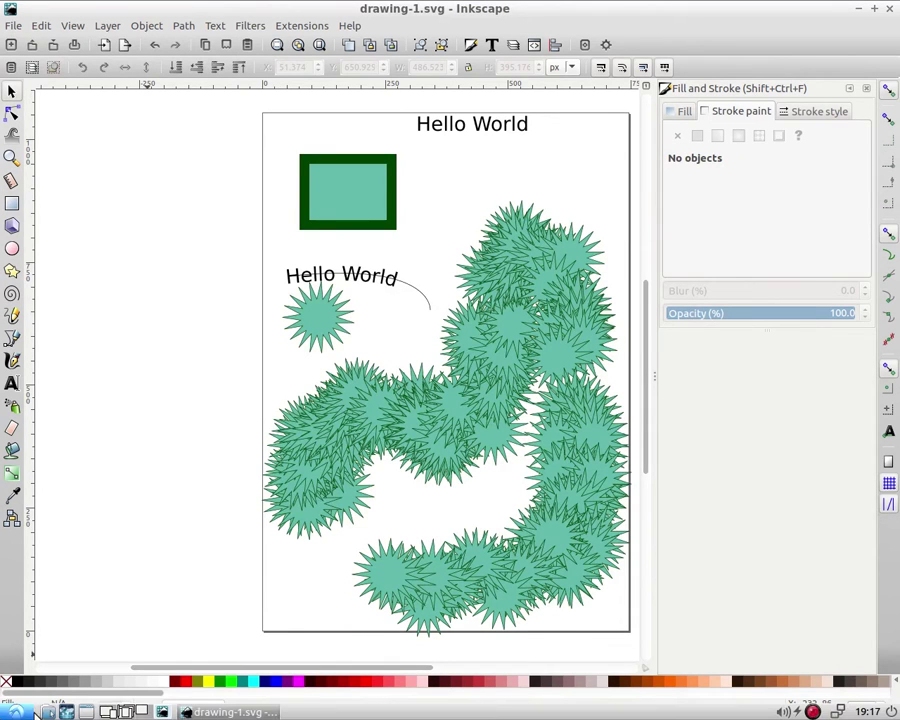
Switch to the file manager and open drawing-1.svg from the home folder in the default image viewer.
left_click(36, 711)
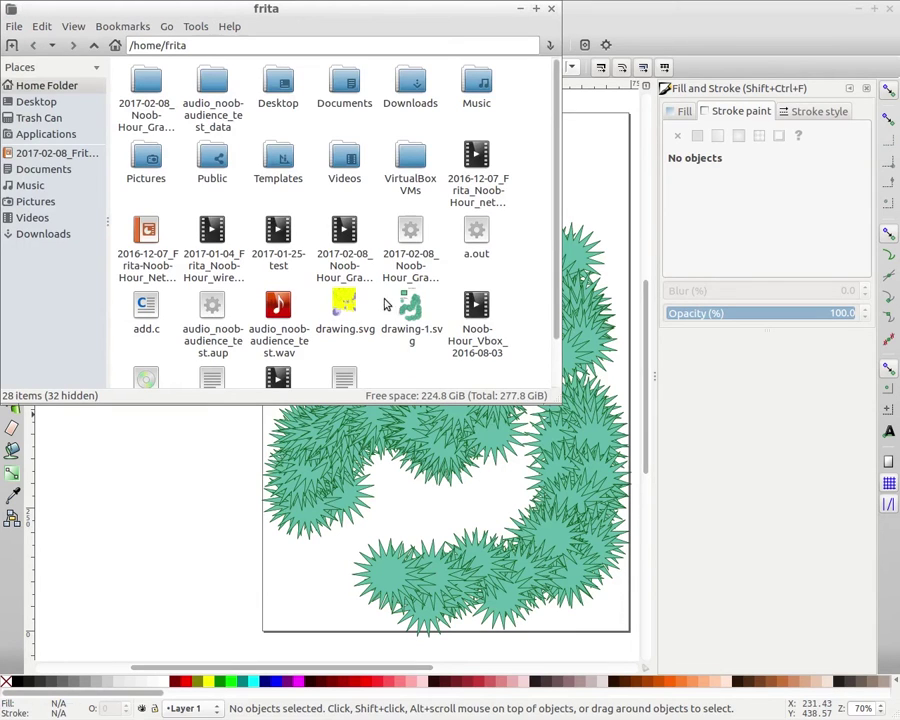
scroll(400, 255, "down", 1)
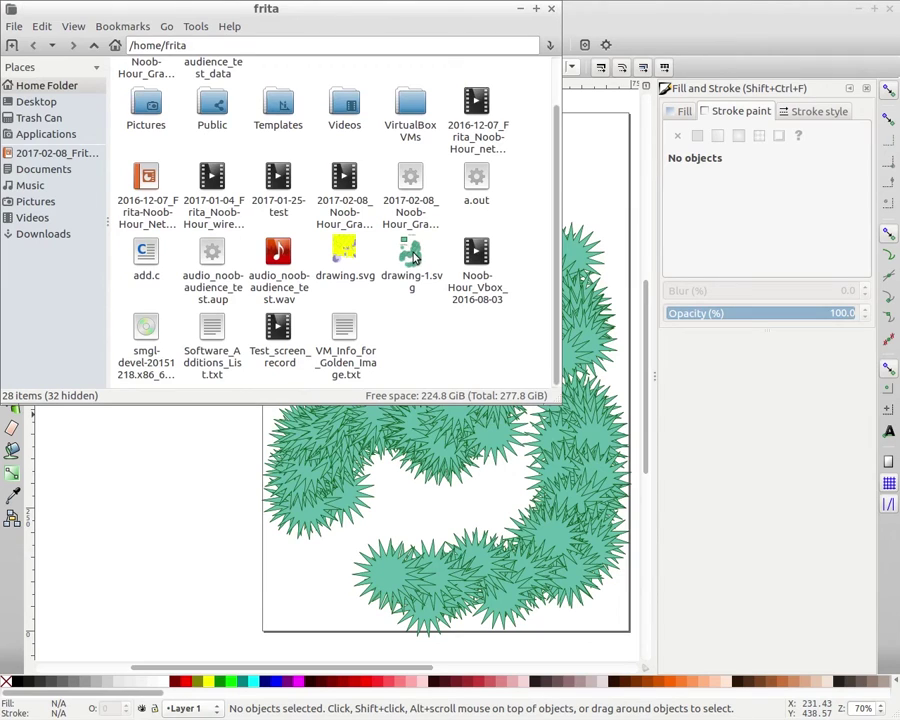
left_click(412, 255)
double_click(412, 255)
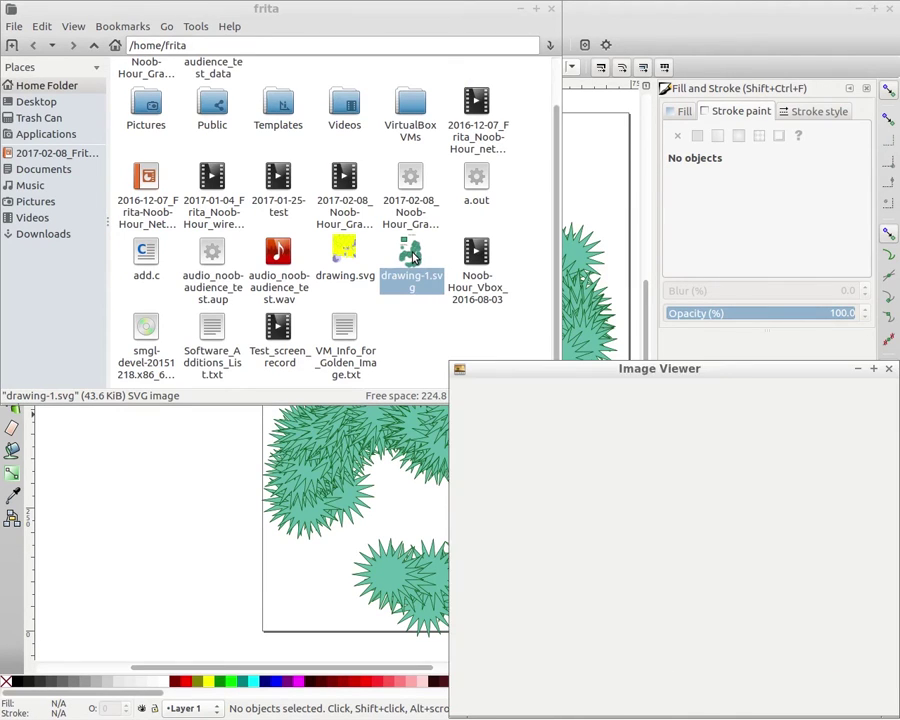
Open drawing-1.svg as text in Vim and enlarge the terminal window to show more of the source.
right_click(409, 254)
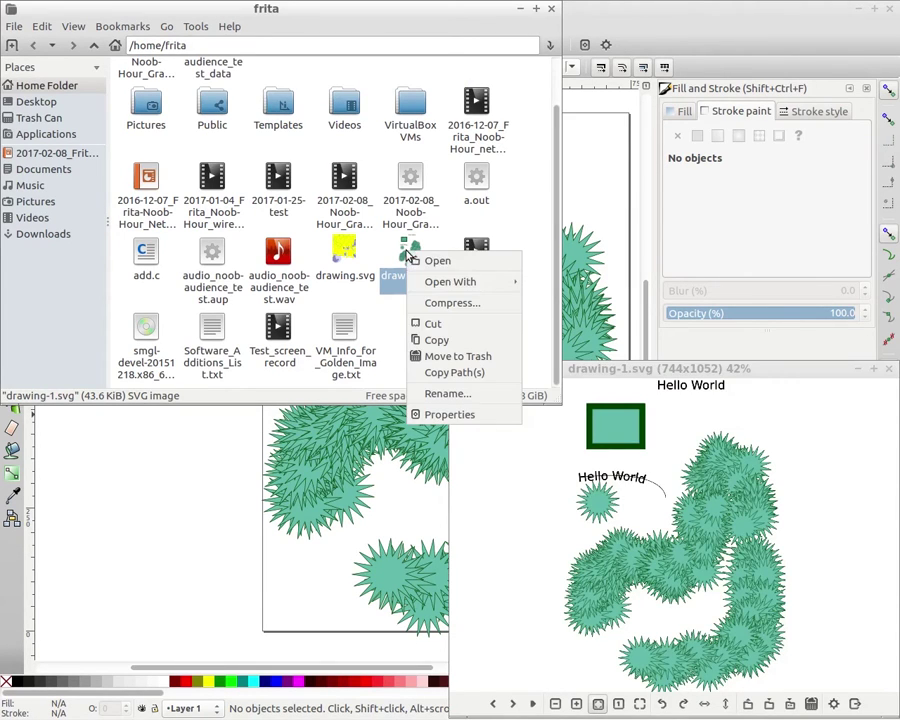
mouse_move(458, 282)
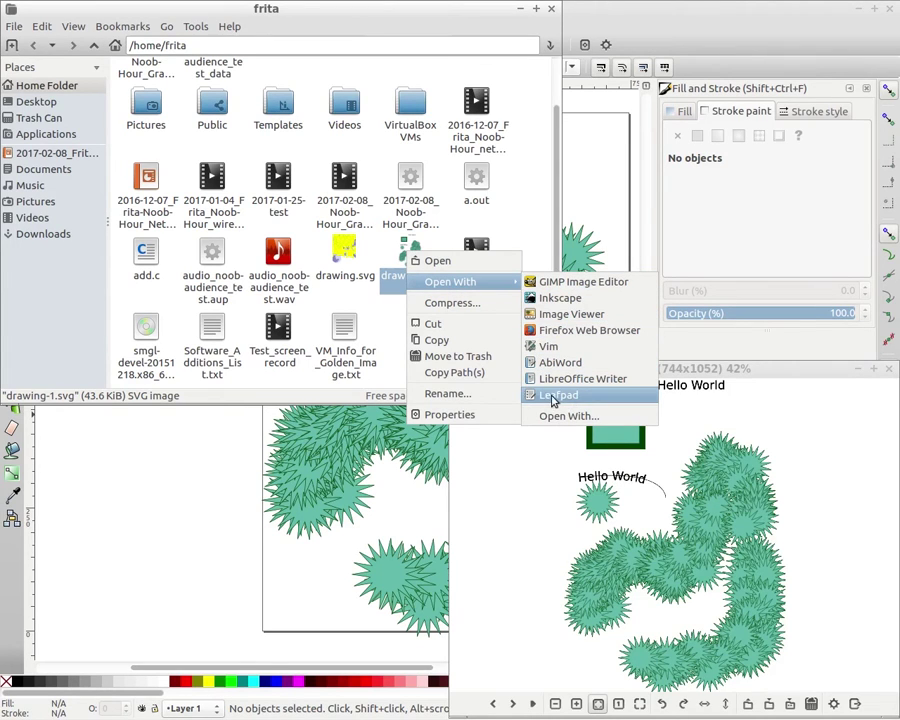
left_click(548, 346)
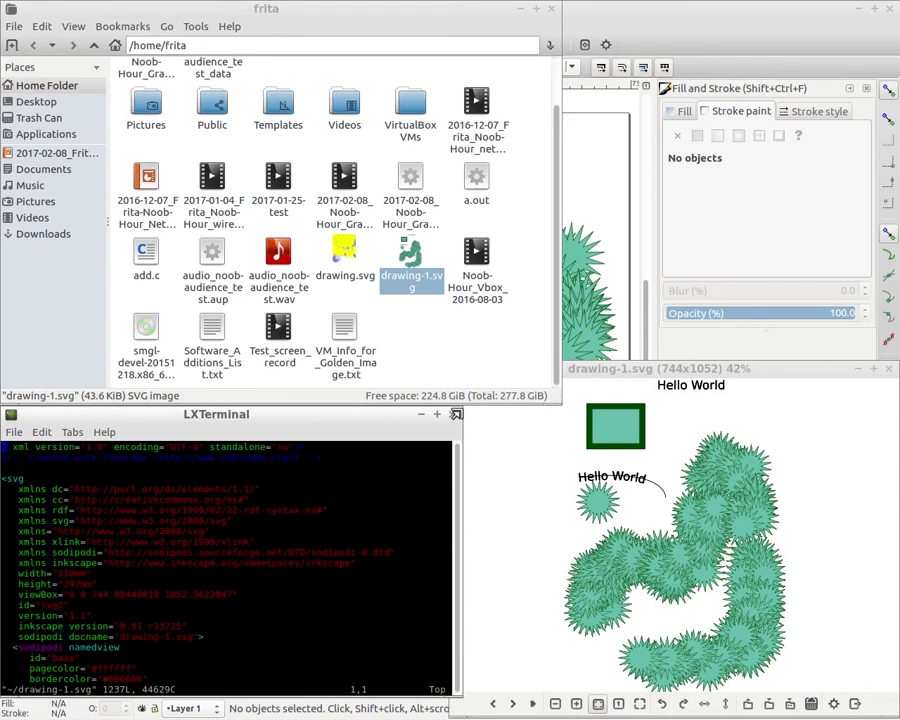
left_click_drag(460, 402, 668, 92)
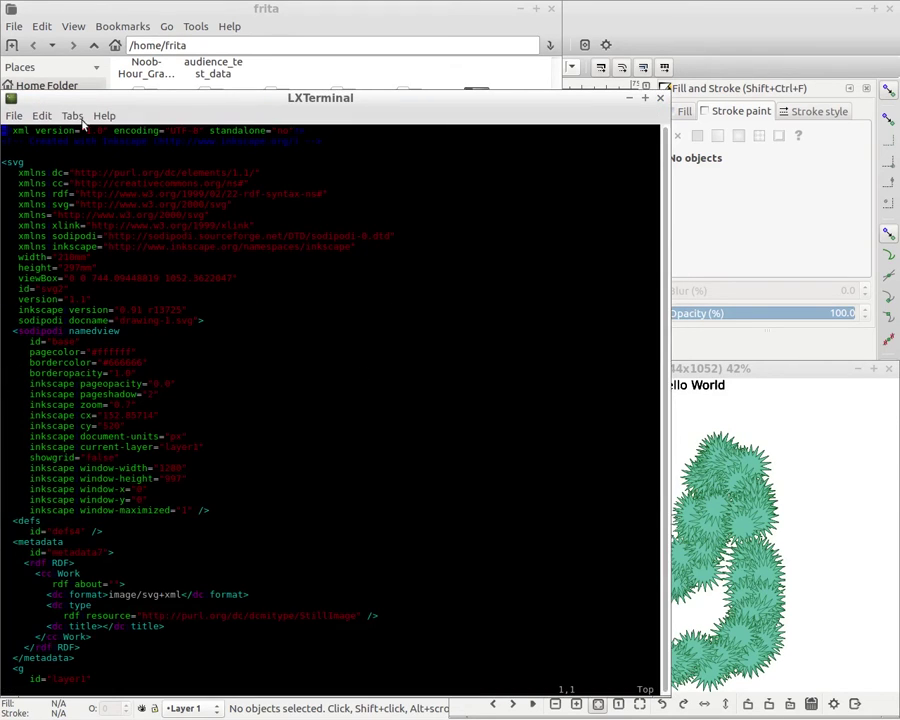
Set the terminal font to Monospace size 14 in the terminal preferences.
right_click(291, 243)
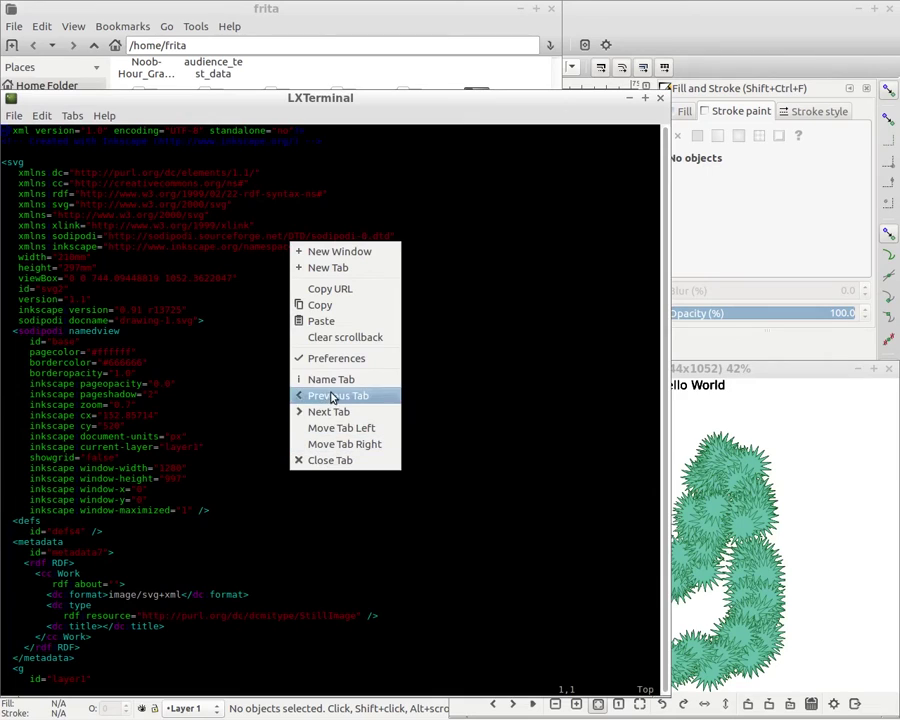
left_click(15, 118)
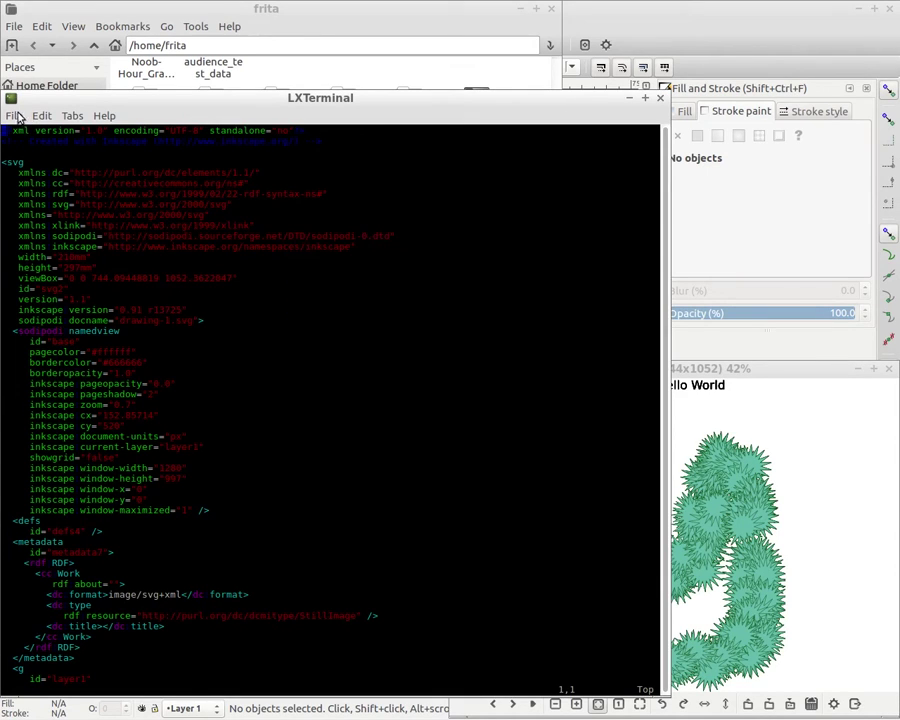
left_click(42, 115)
left_click(72, 189)
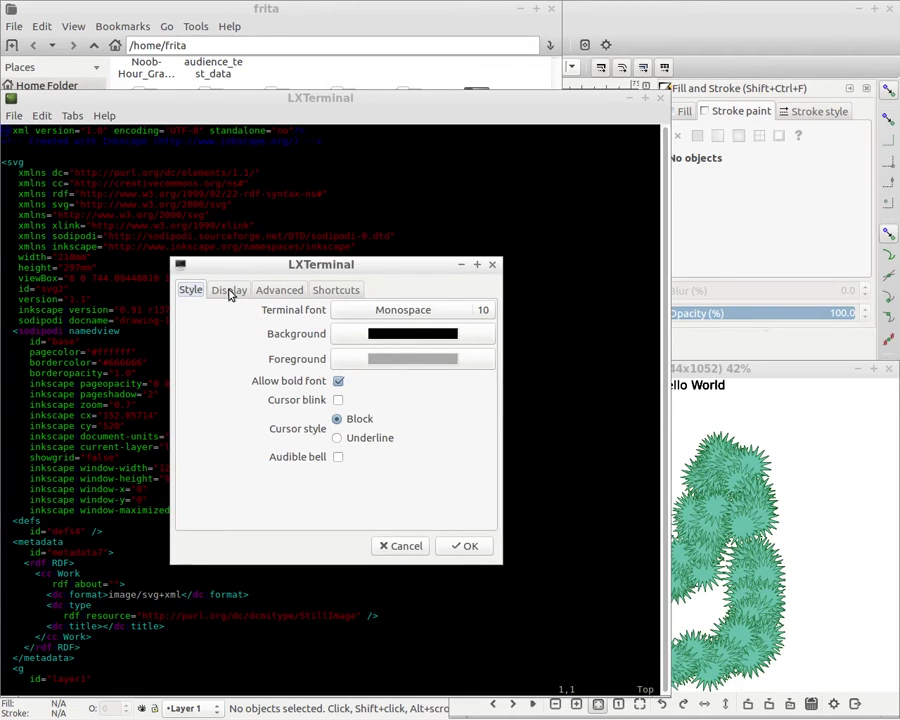
left_click(471, 314)
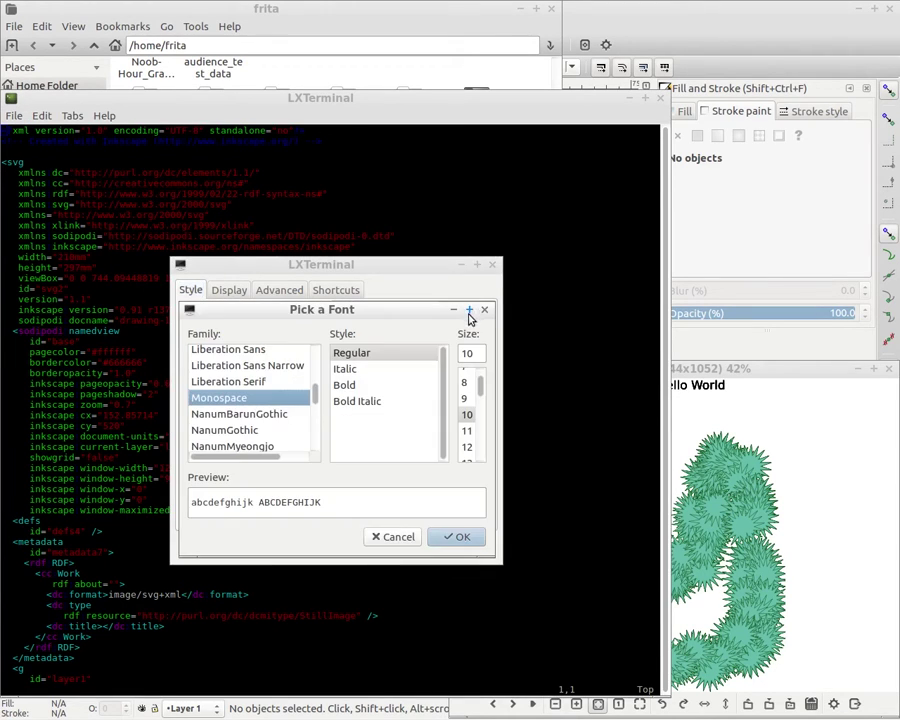
scroll(467, 447, "down", 2)
left_click(467, 426)
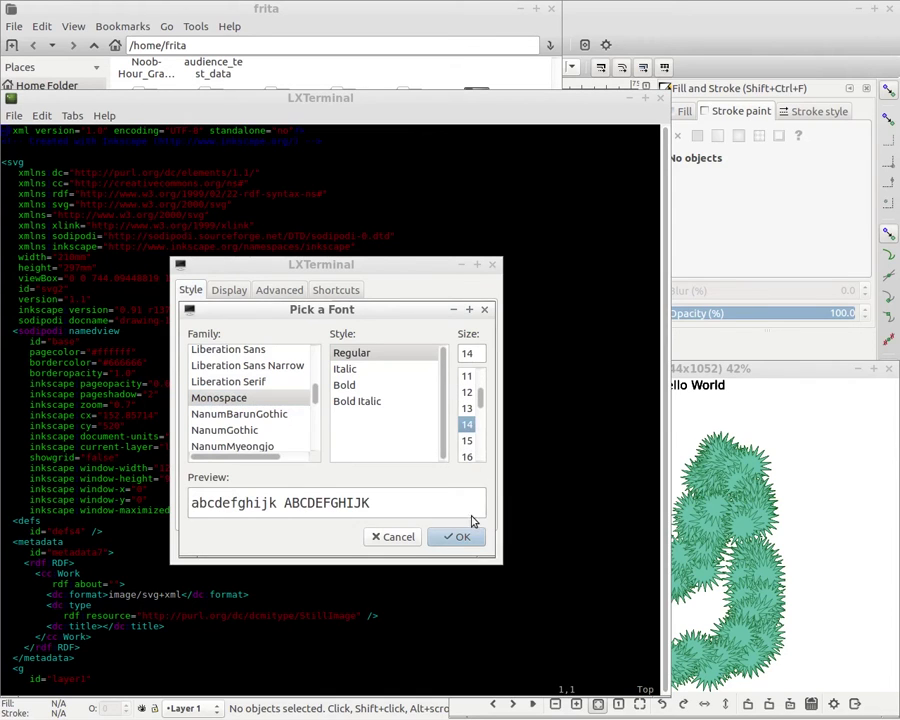
left_click(461, 540)
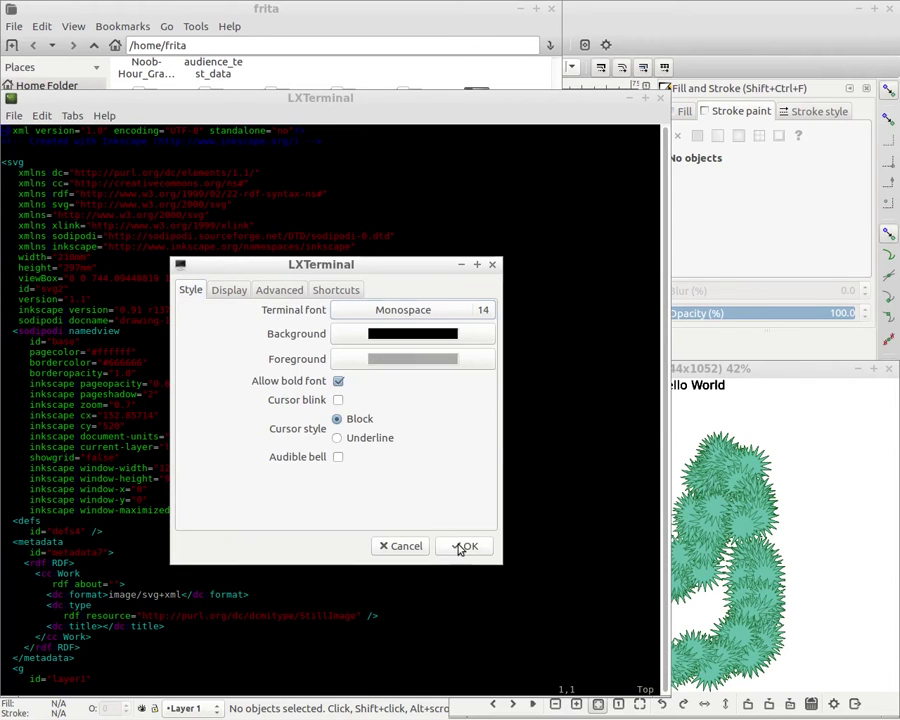
left_click(463, 546)
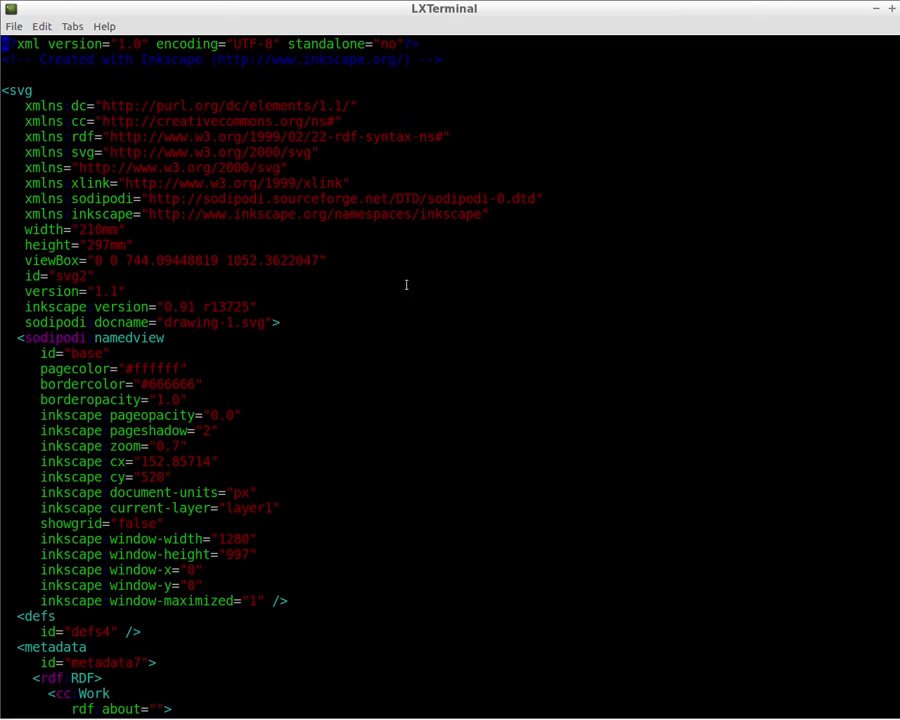
Examine the star's definition in the SVG source, highlighting its sides attribute, and close the terminal.
left_click_drag(10, 84, 400, 600)
scroll(394, 571, "down", 20)
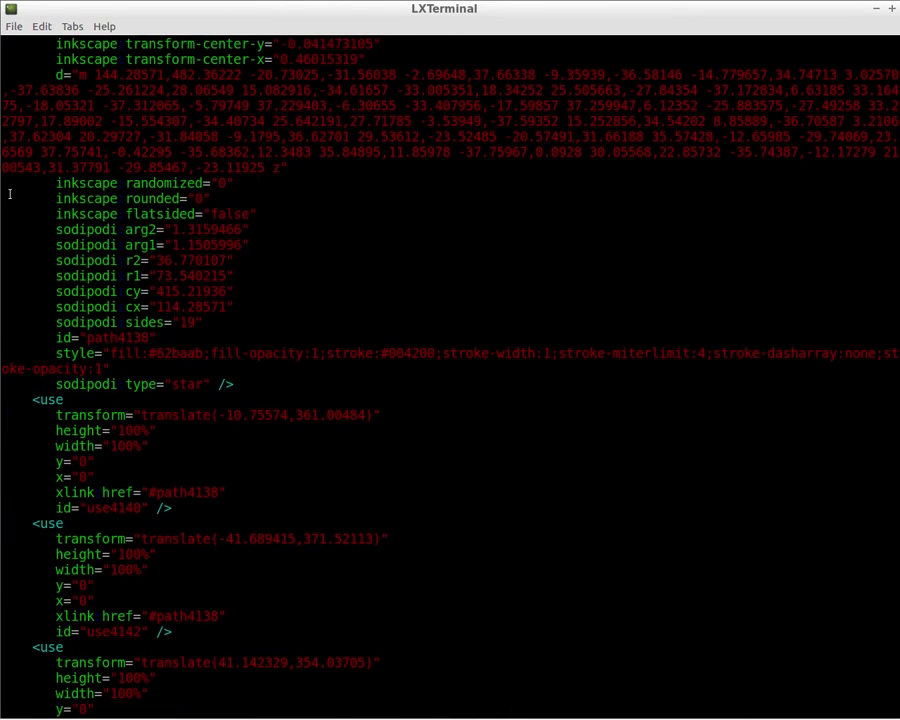
left_click_drag(10, 194, 298, 517)
left_click_drag(80, 322, 229, 322)
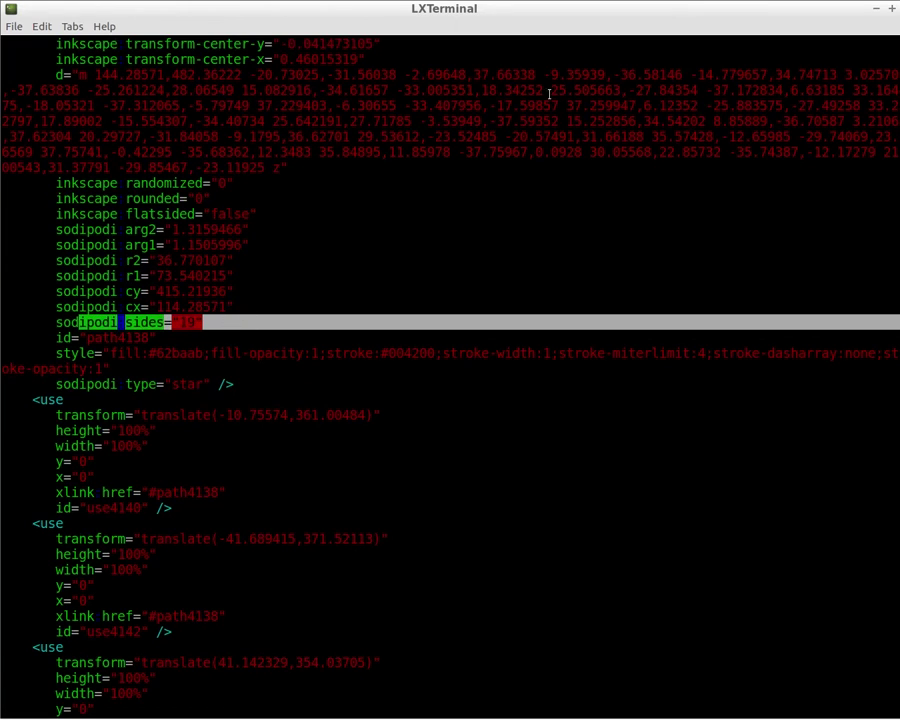
left_click(892, 10)
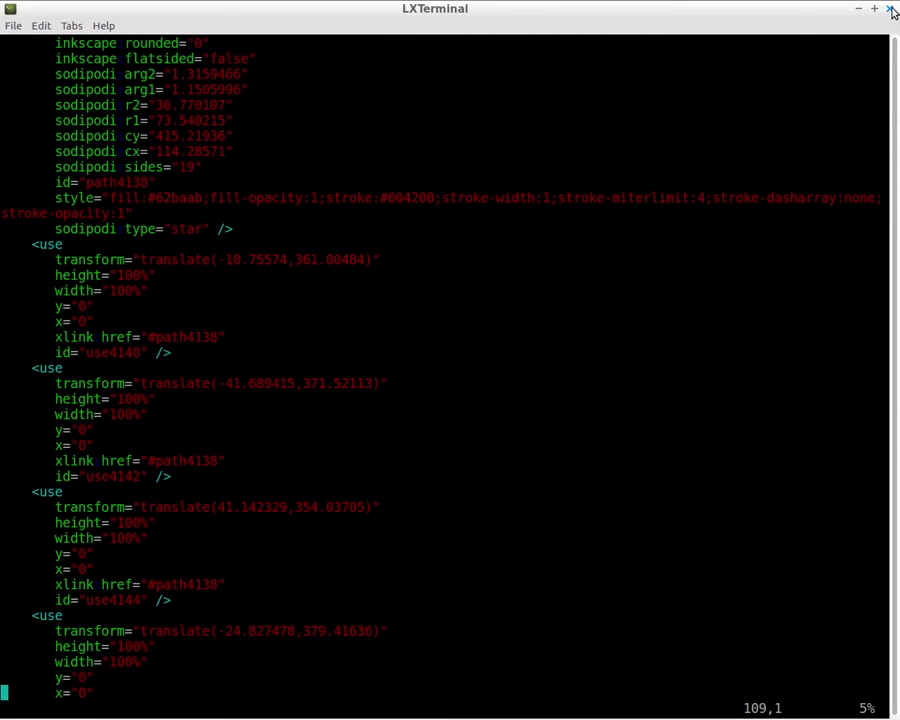
Close the terminal, Inkscape and the image viewer showing drawing-1.svg.
left_click(891, 9)
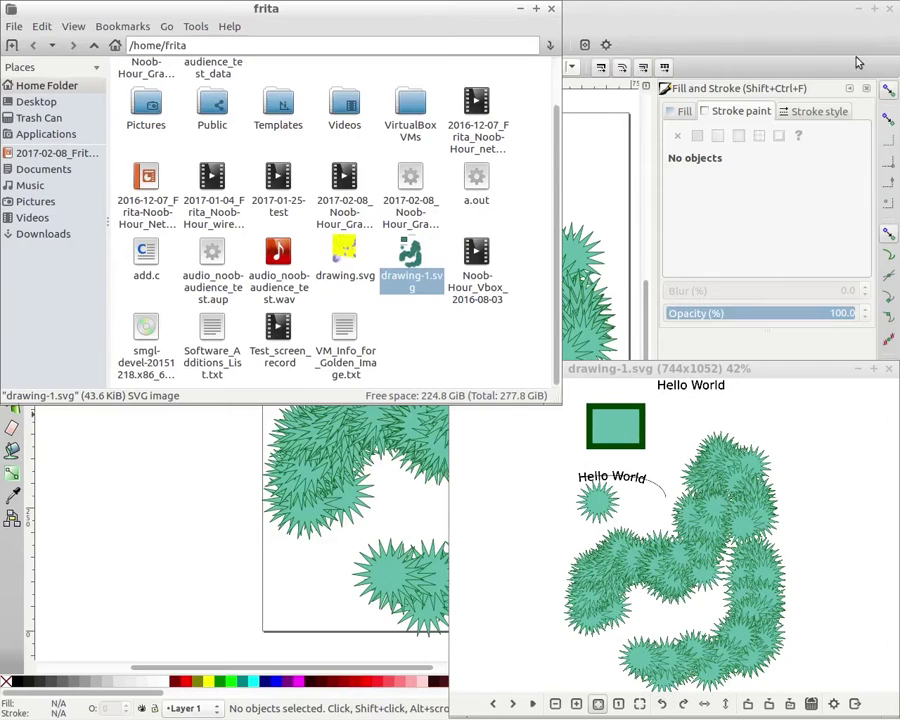
left_click(194, 580)
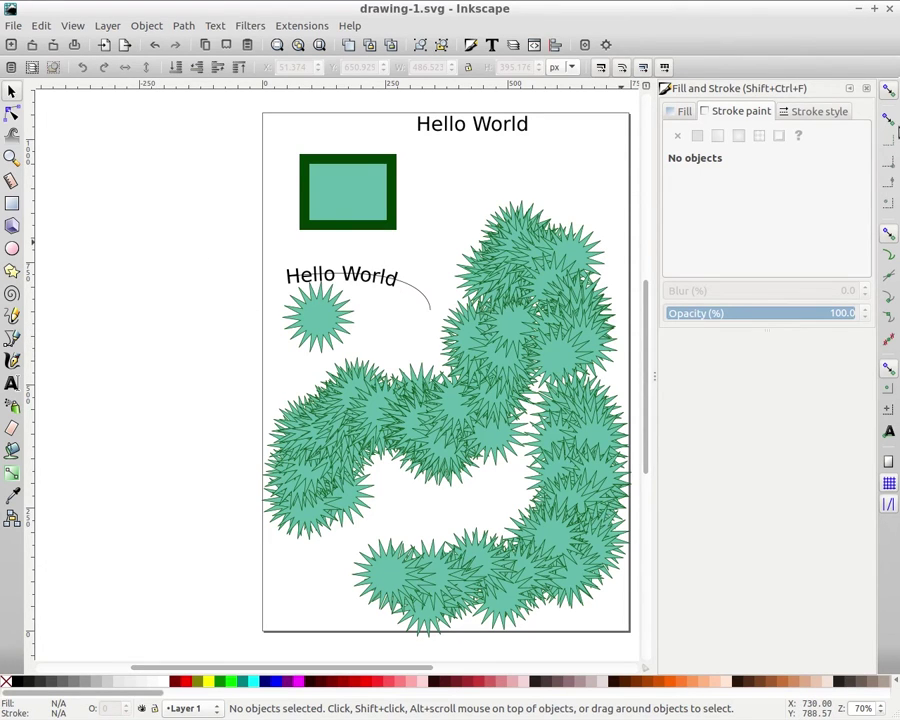
left_click(887, 9)
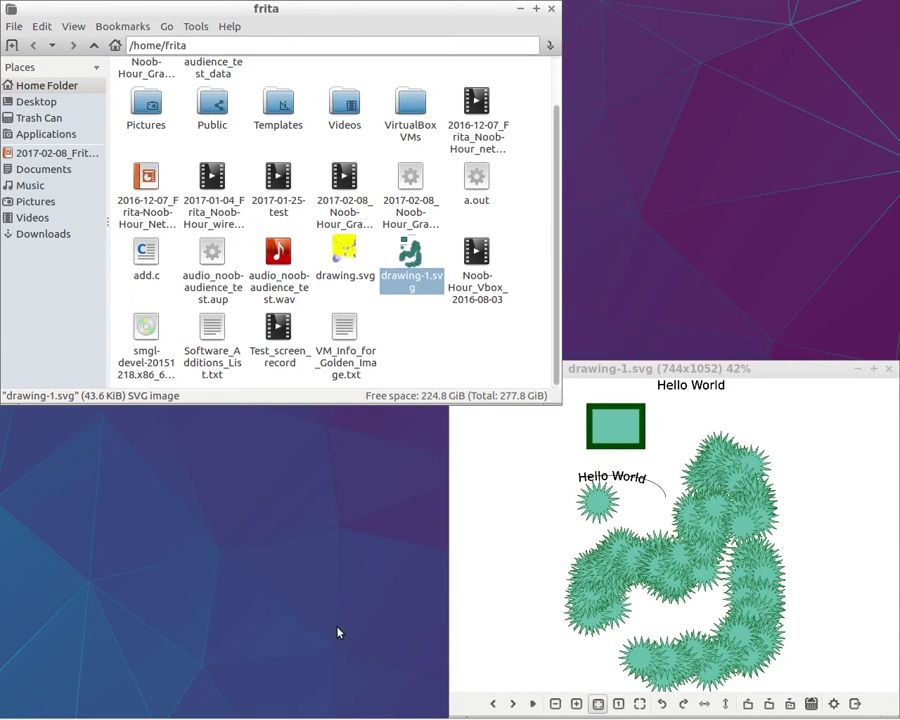
left_click(889, 370)
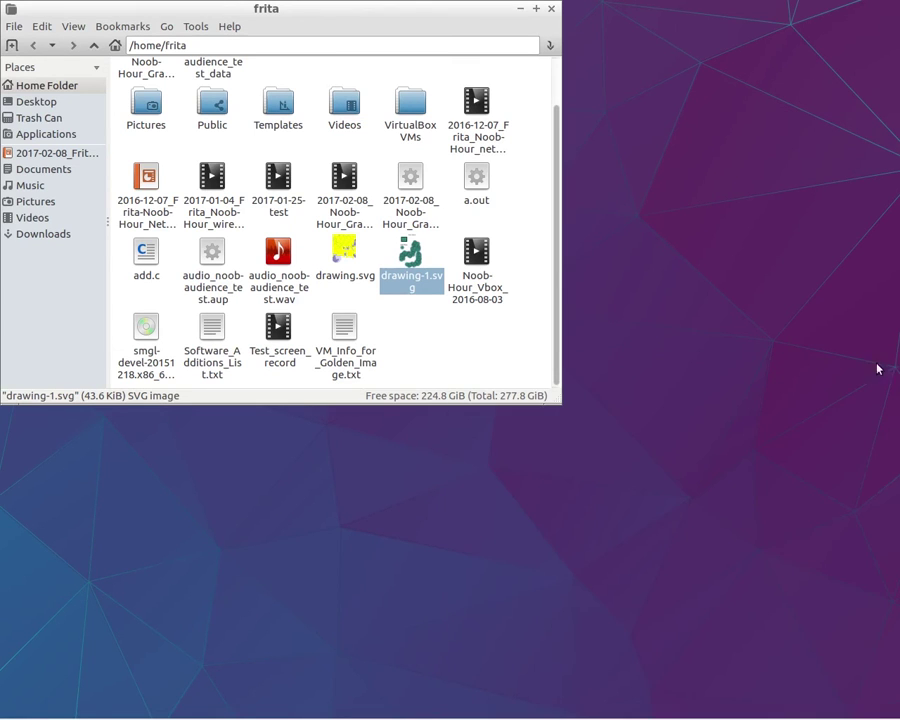
Switch to the workspace with the LibreOffice Impress presentation and show slide 13 about GIMP.
key("ctrl+alt+Left")
key("ctrl+alt+Left")
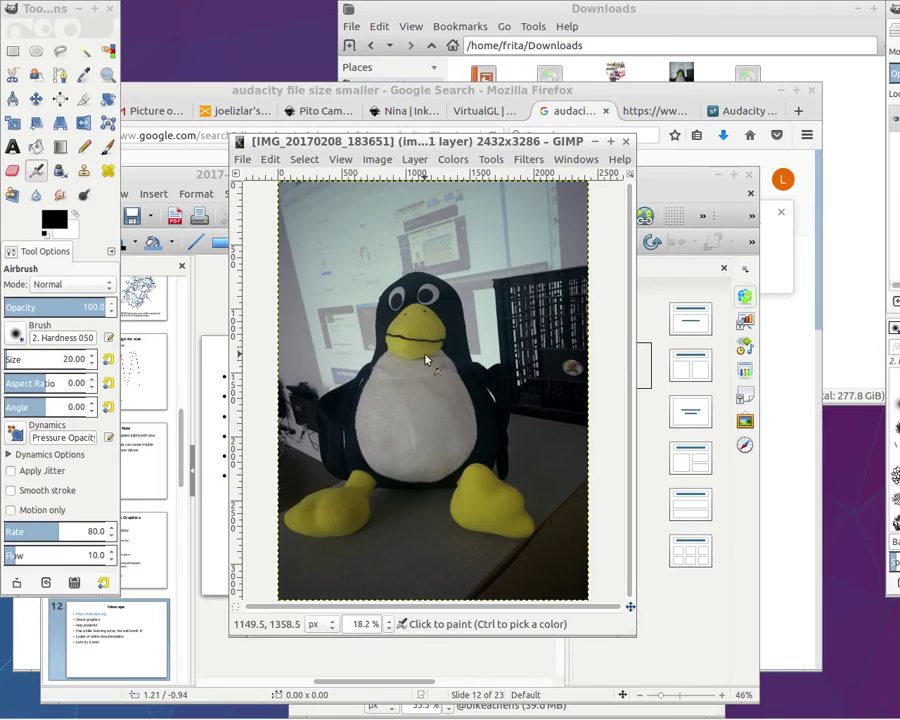
left_click(297, 668)
scroll(303, 542, "down", 3)
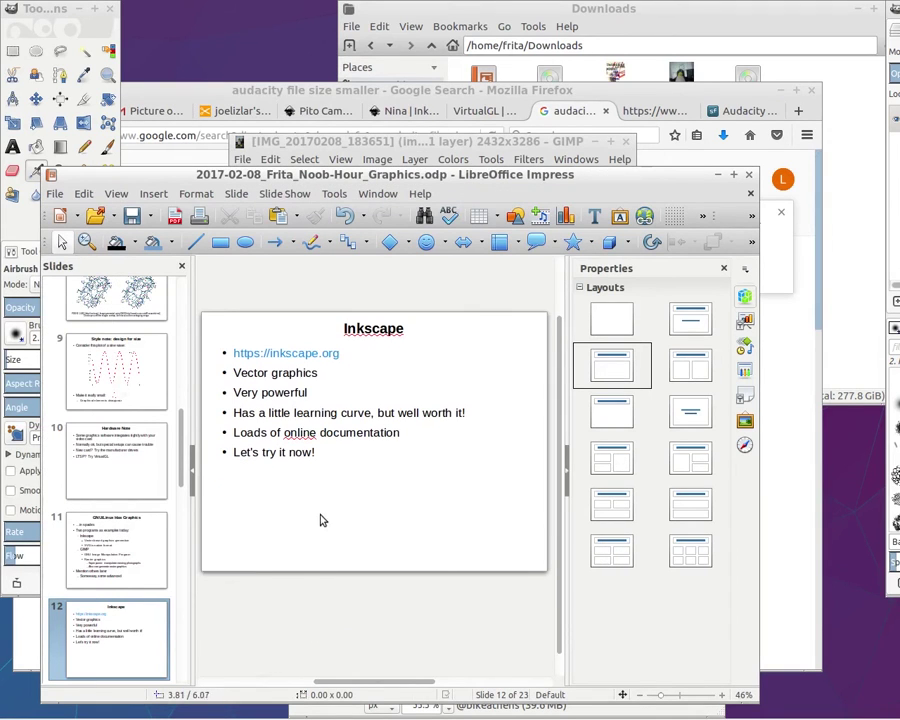
scroll(125, 610, "down", 3)
left_click(130, 546)
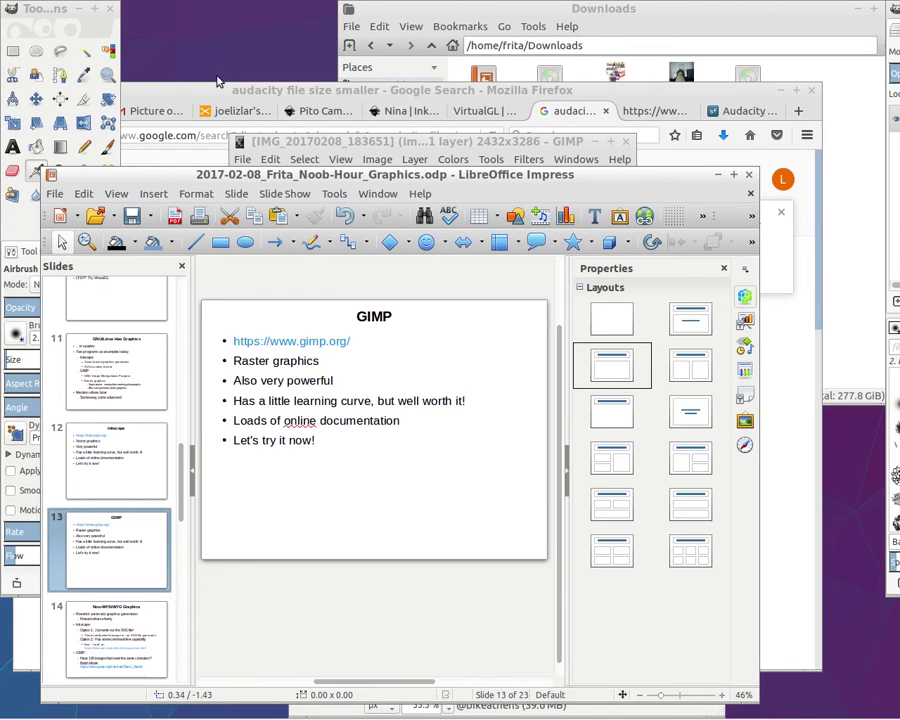
Minimize the browser and the presentation, and spread out GIMP's FYOB.xcf and penguin photo windows so both images can be seen.
left_click(778, 89)
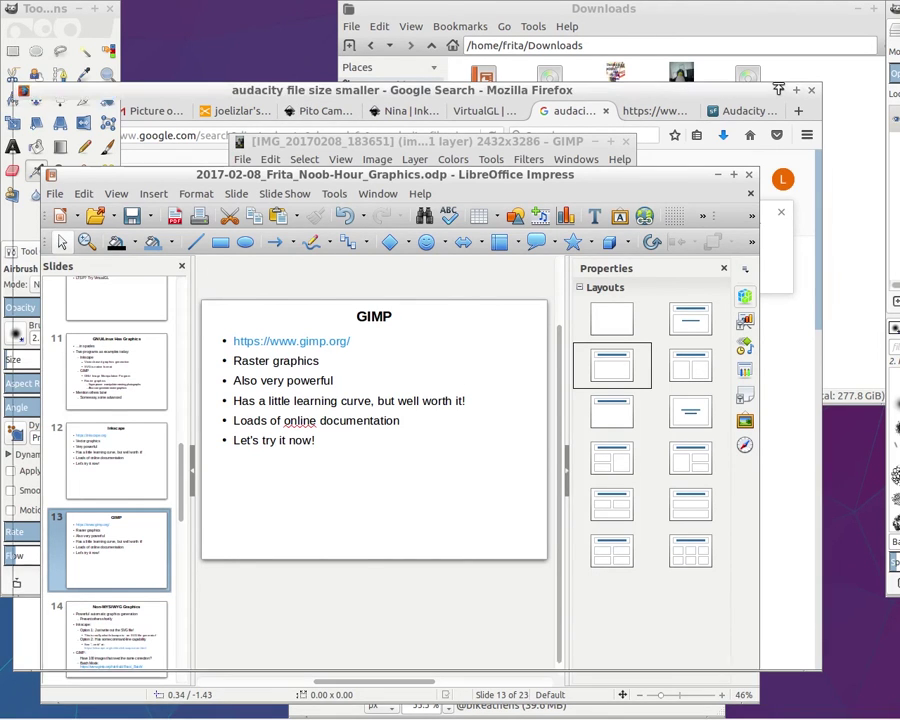
left_click(778, 89)
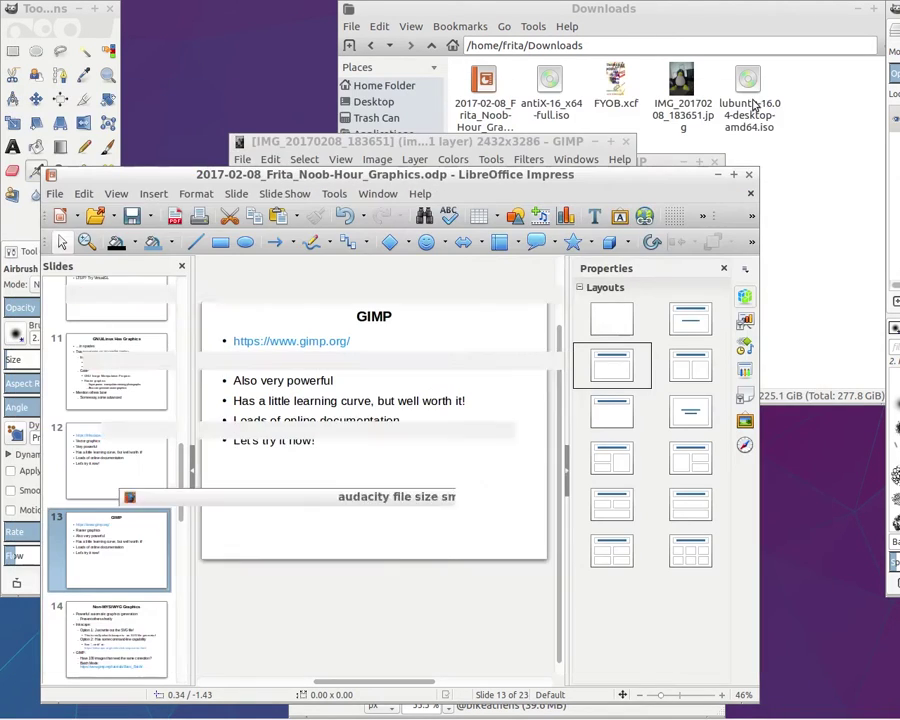
left_click(718, 176)
left_click_drag(644, 160, 509, 41)
left_click(605, 141)
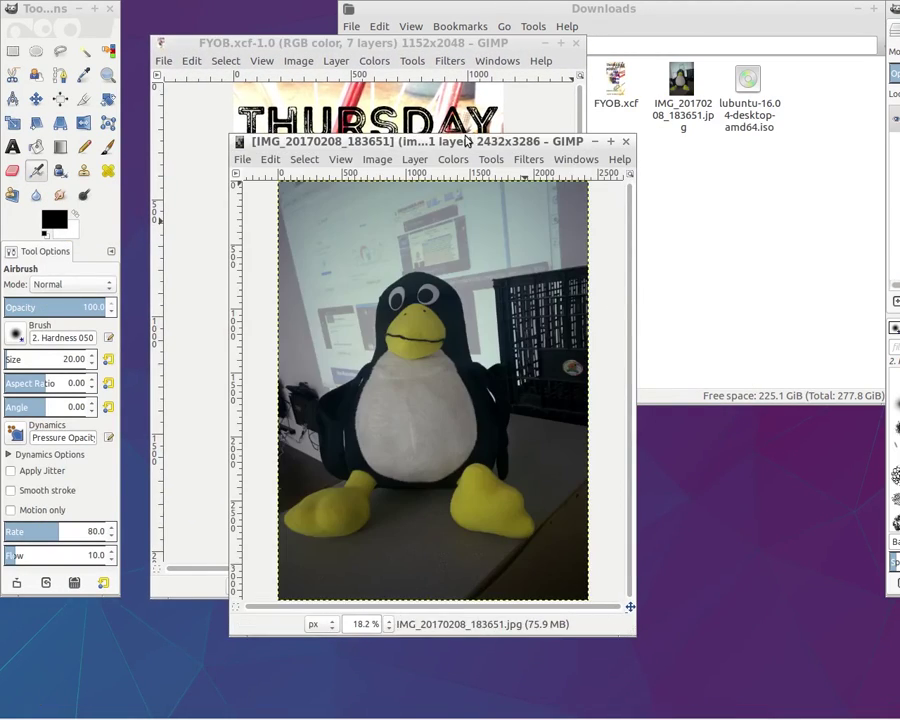
left_click_drag(469, 140, 650, 173)
left_click_drag(293, 43, 271, 79)
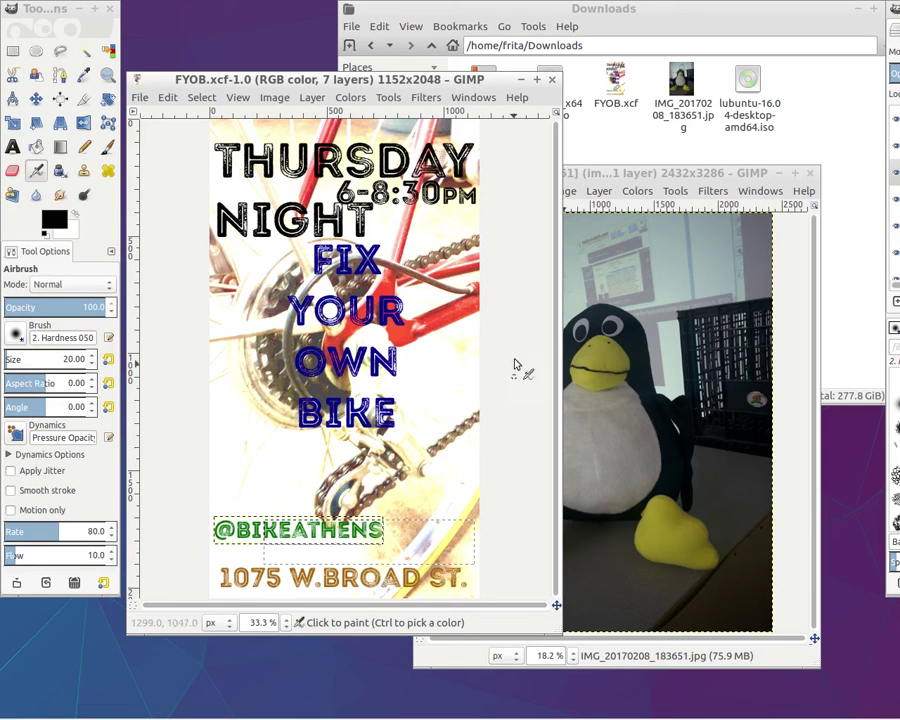
Close the FYOB.xcf image and place the penguin photo window near the GIMP toolbox.
left_click_drag(628, 173, 416, 161)
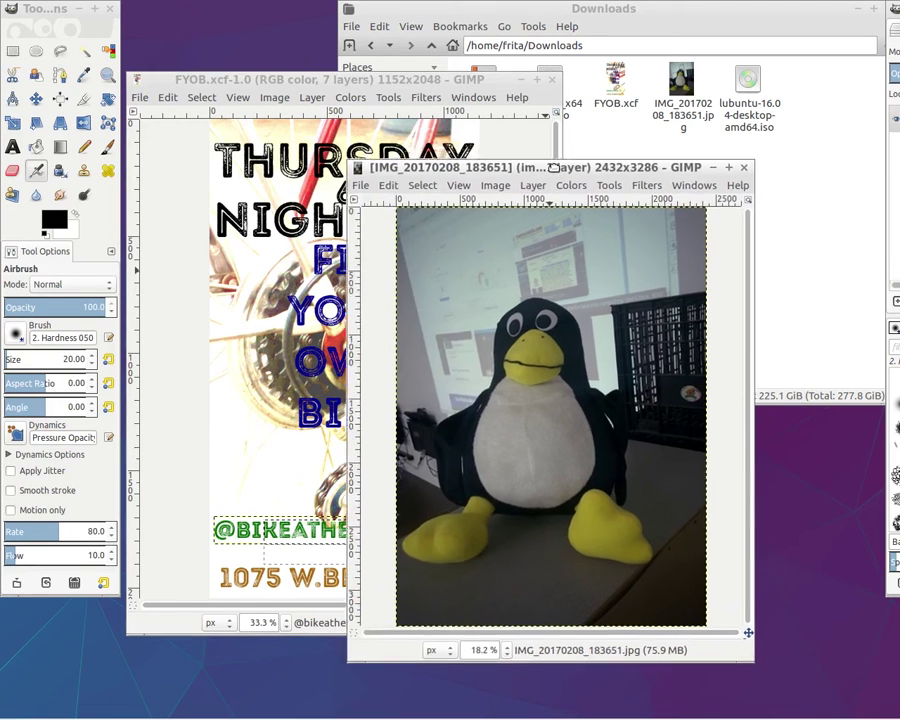
left_click(553, 81)
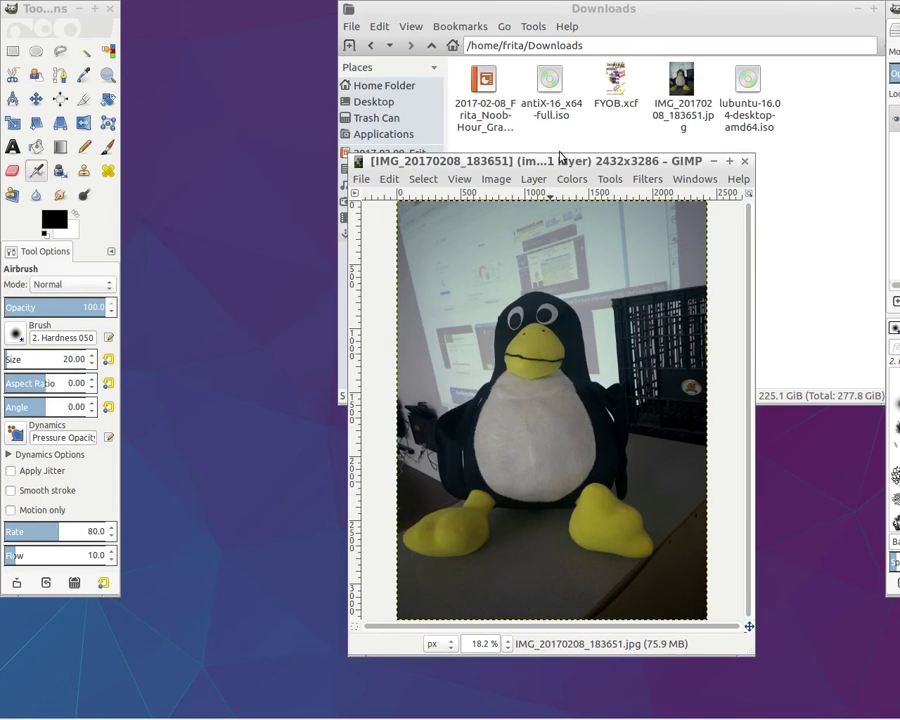
left_click_drag(497, 155, 339, 92)
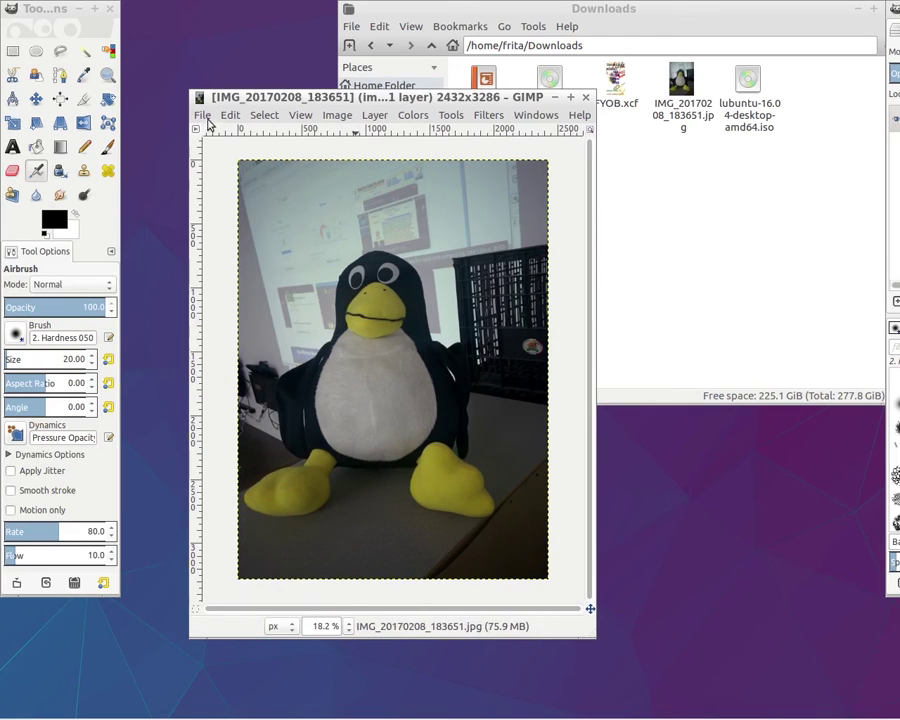
Try Color Balance on the penguin photo with midtones red at 50 and highlights blue at 59, and reset the adjustments.
left_click(413, 115)
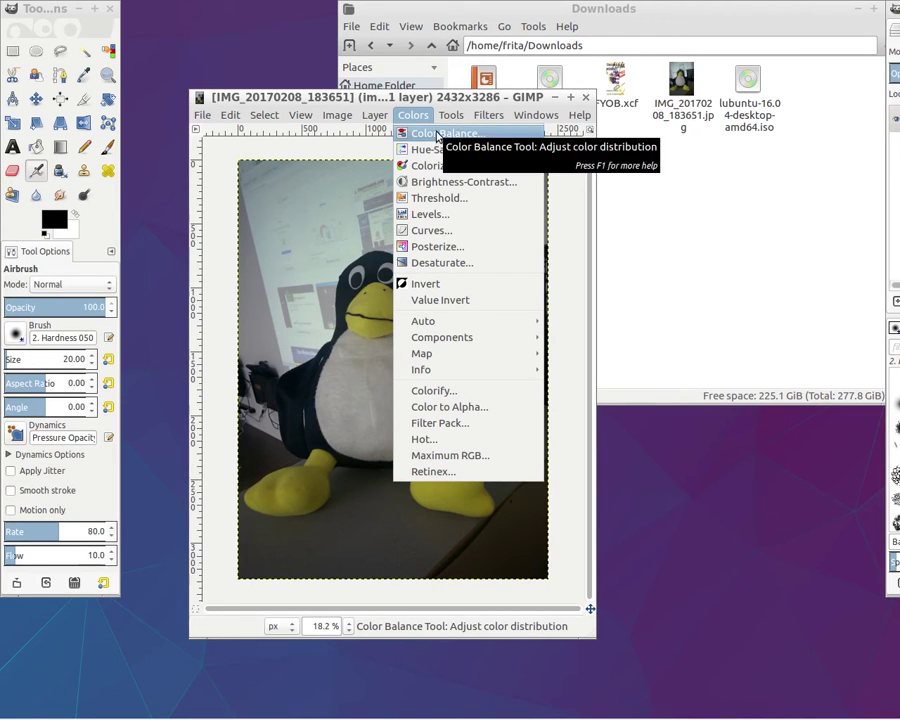
left_click(437, 136)
left_click_drag(441, 17, 689, 286)
left_click_drag(679, 456, 703, 459)
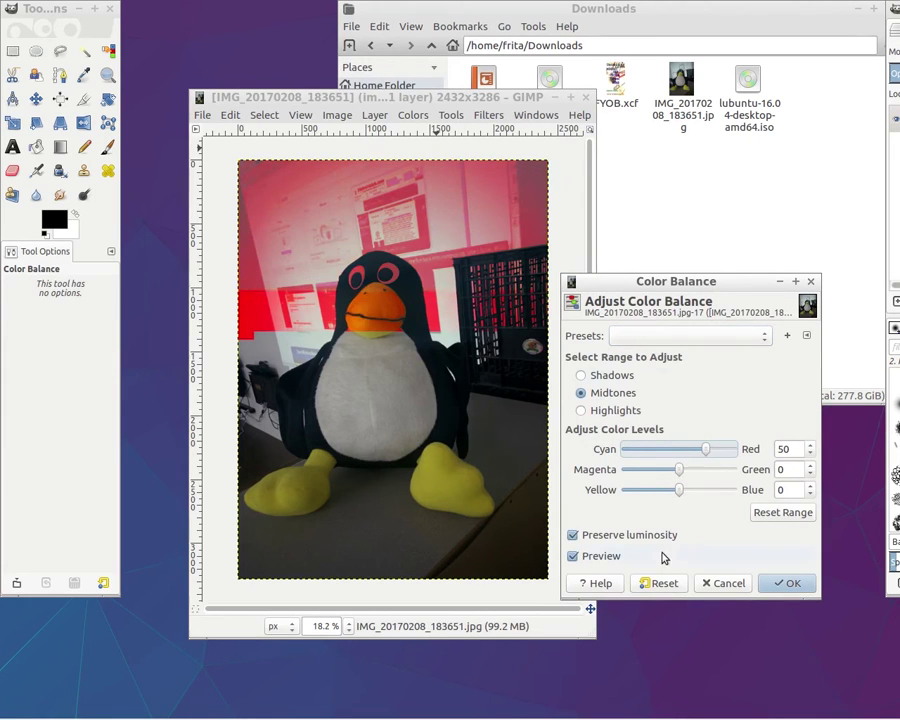
left_click(600, 413)
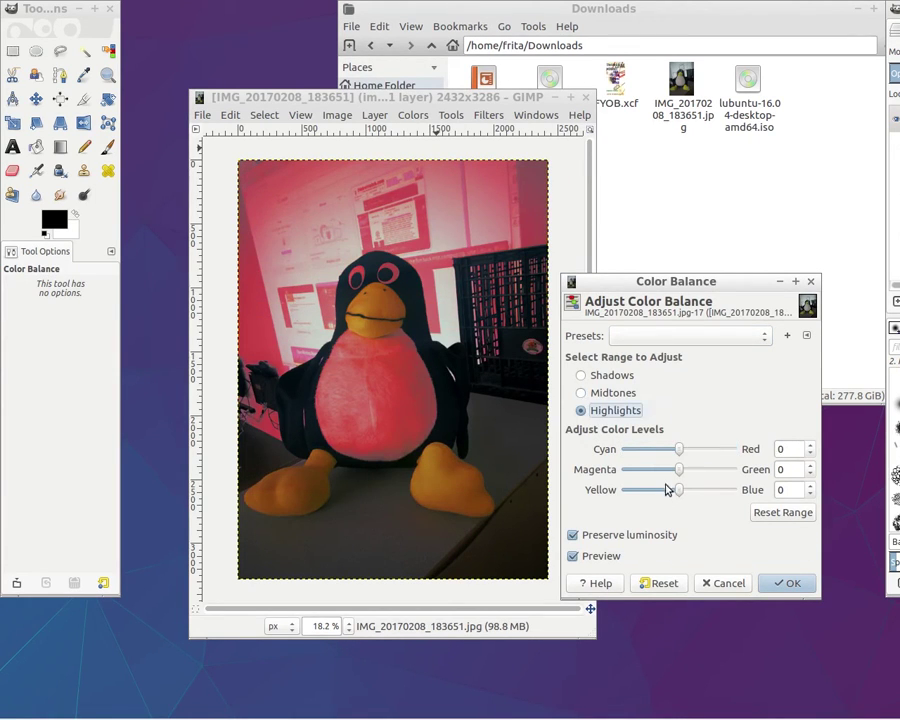
left_click_drag(679, 492, 710, 490)
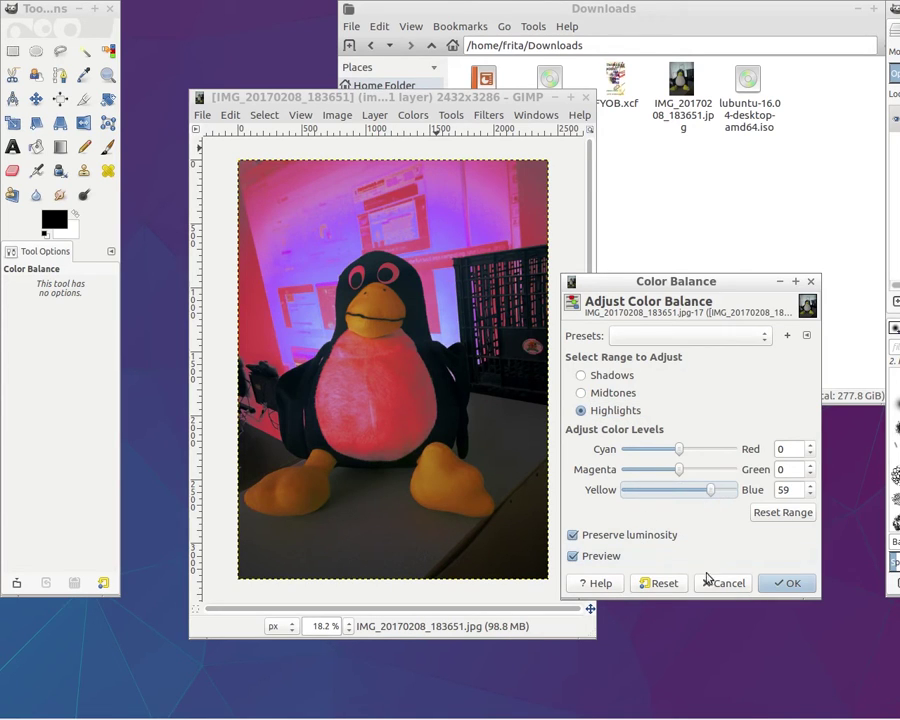
left_click(650, 585)
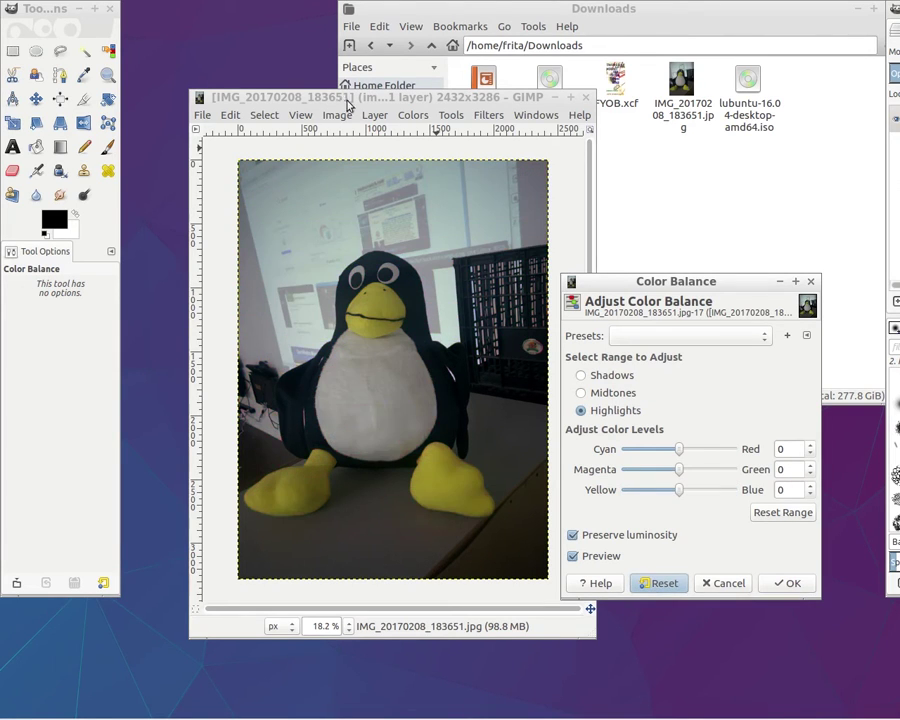
Apply Difference of Gaussians edge detection to the photo with radii 3.0 and 1.0, and undo it.
left_click(487, 116)
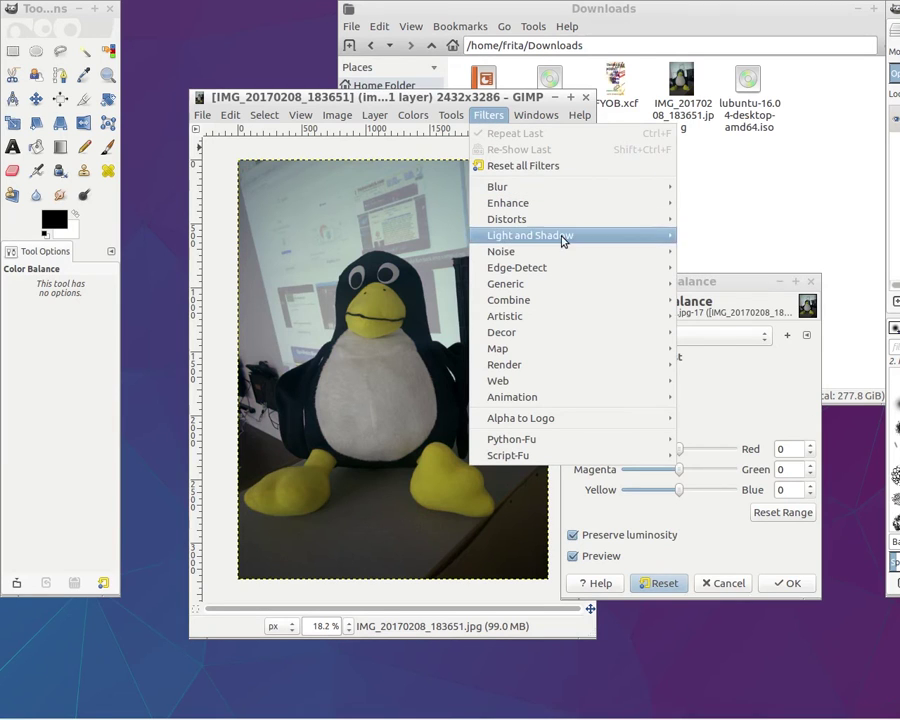
mouse_move(527, 265)
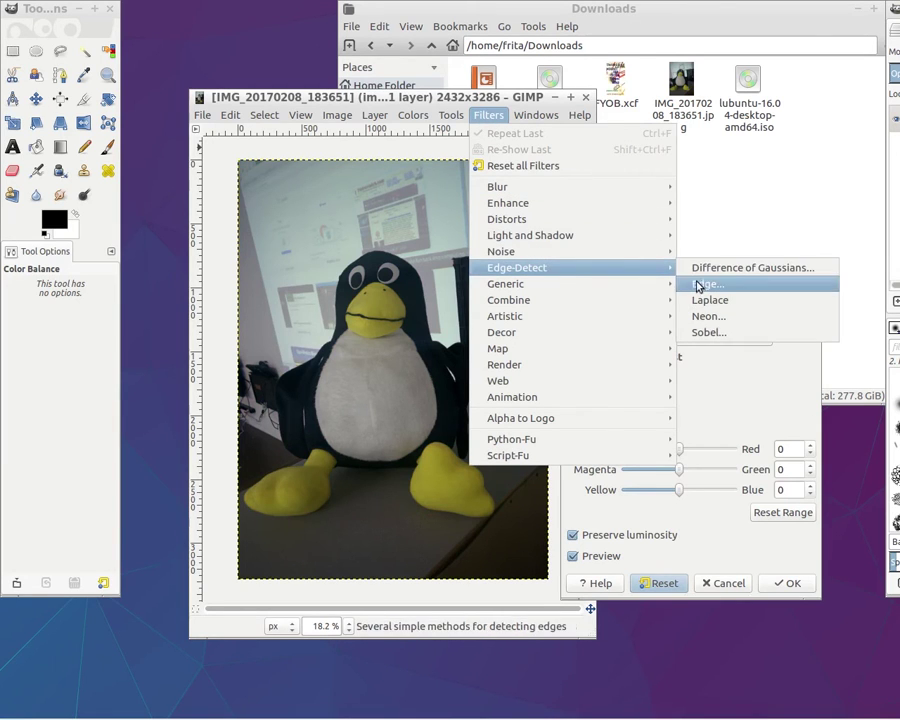
left_click(740, 270)
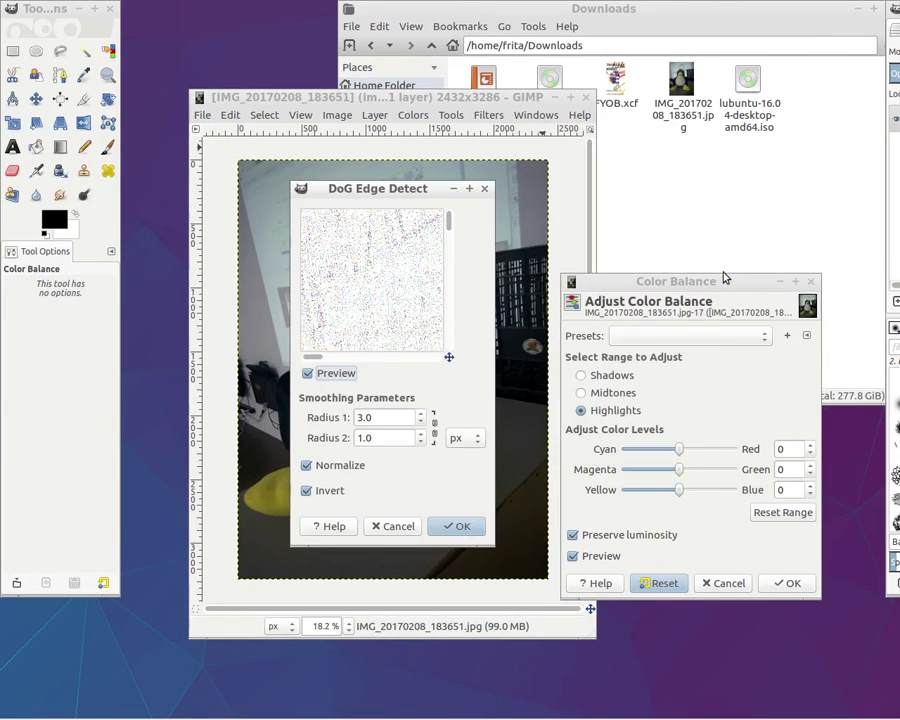
left_click(455, 527)
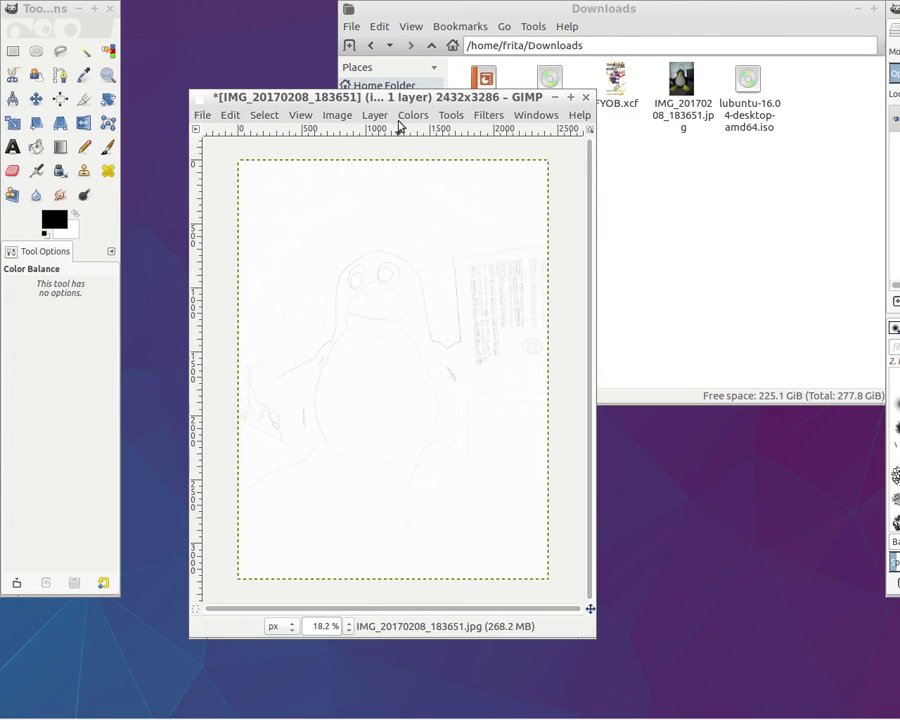
left_click(228, 121)
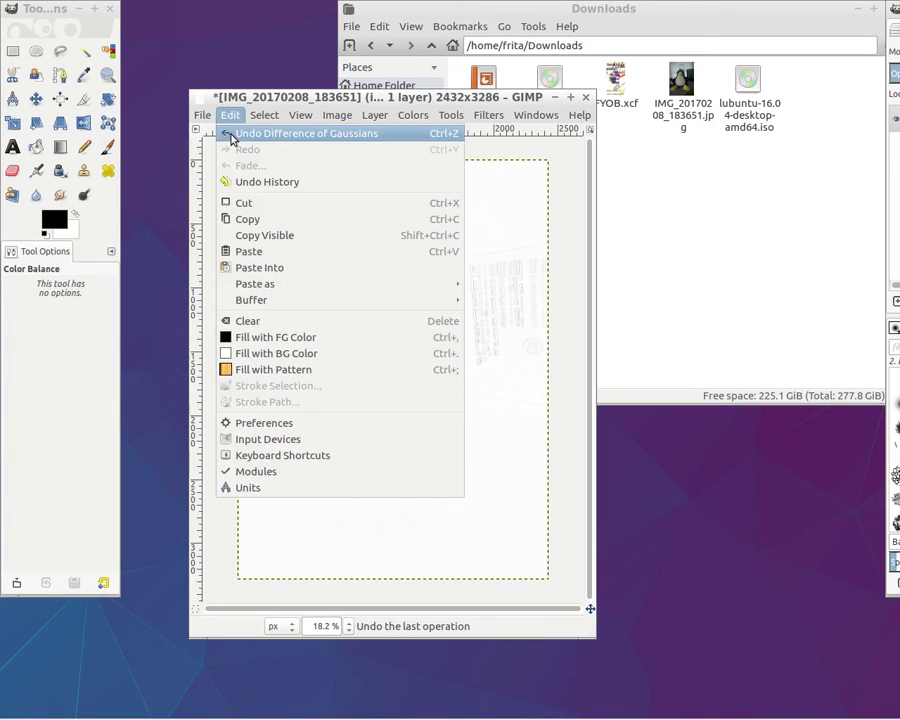
left_click(231, 134)
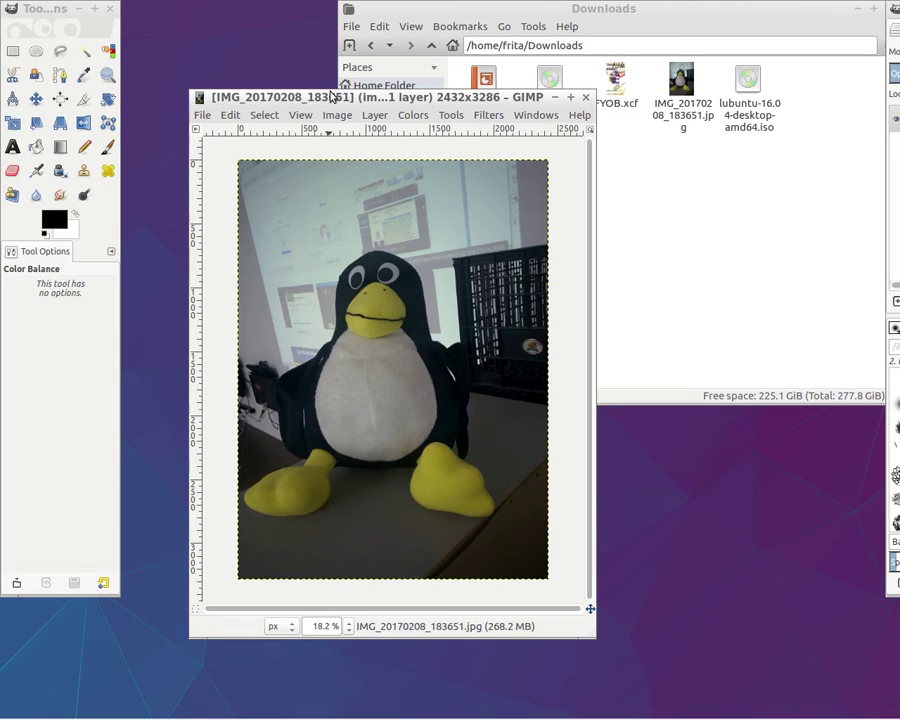
Try the Van Gogh (LIC) artistic filter on the photo with its default settings, and cancel the processing.
left_click(486, 115)
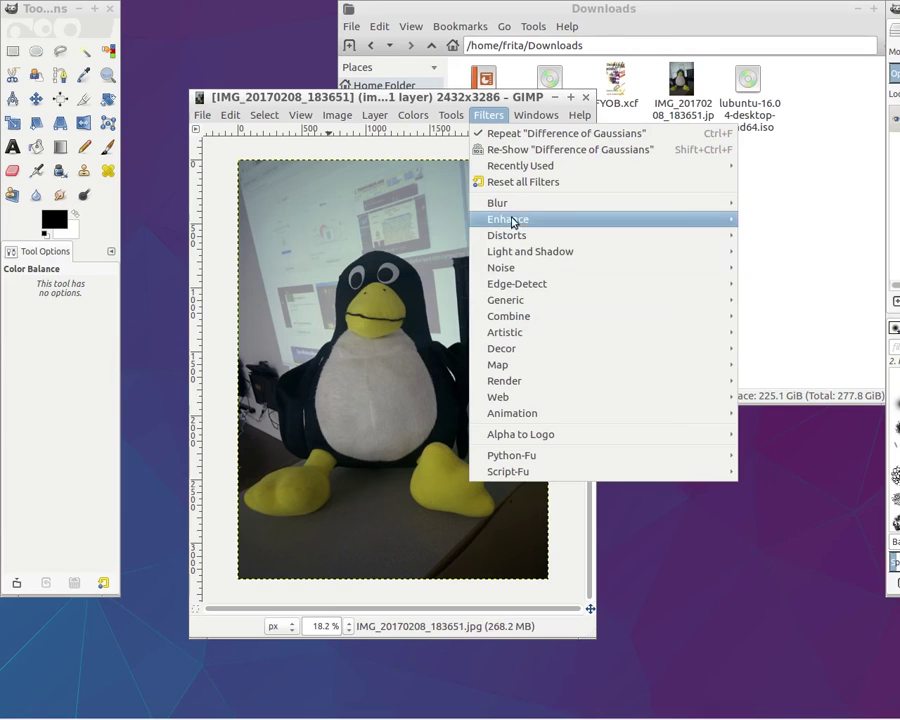
mouse_move(523, 354)
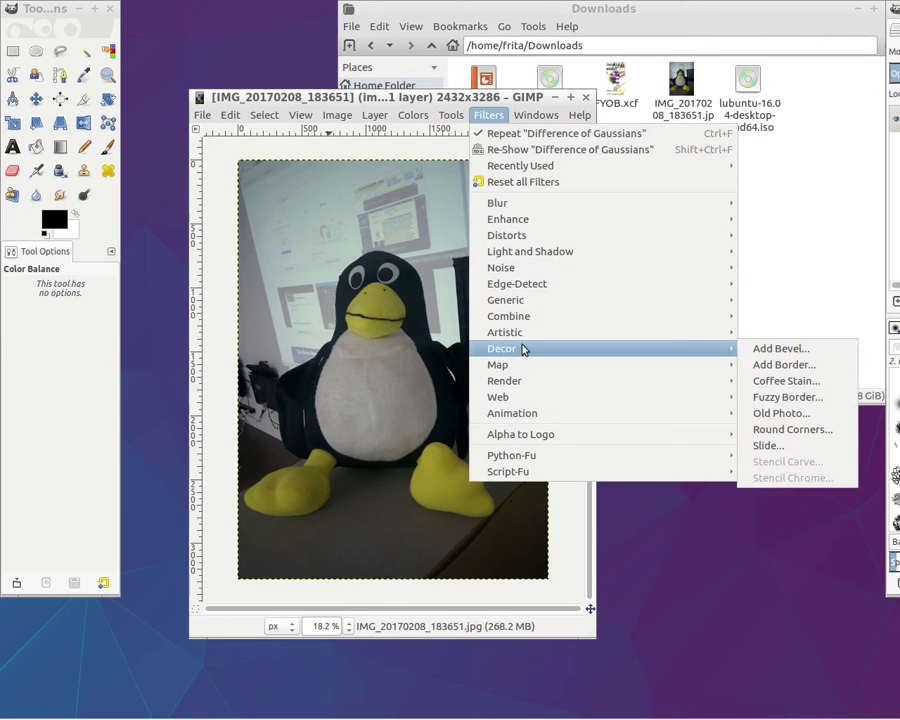
mouse_move(512, 334)
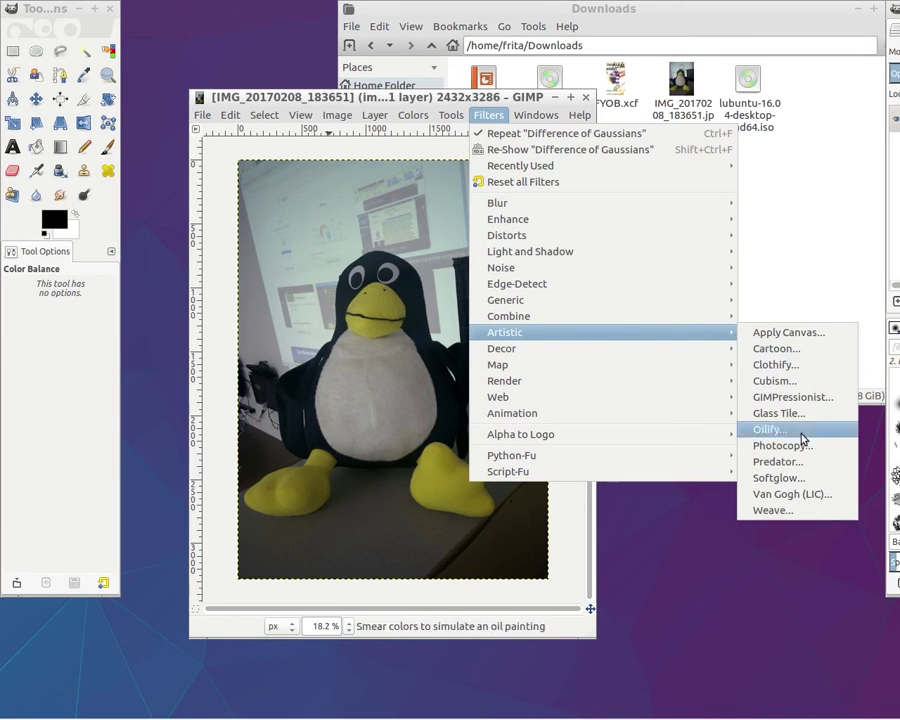
left_click(795, 497)
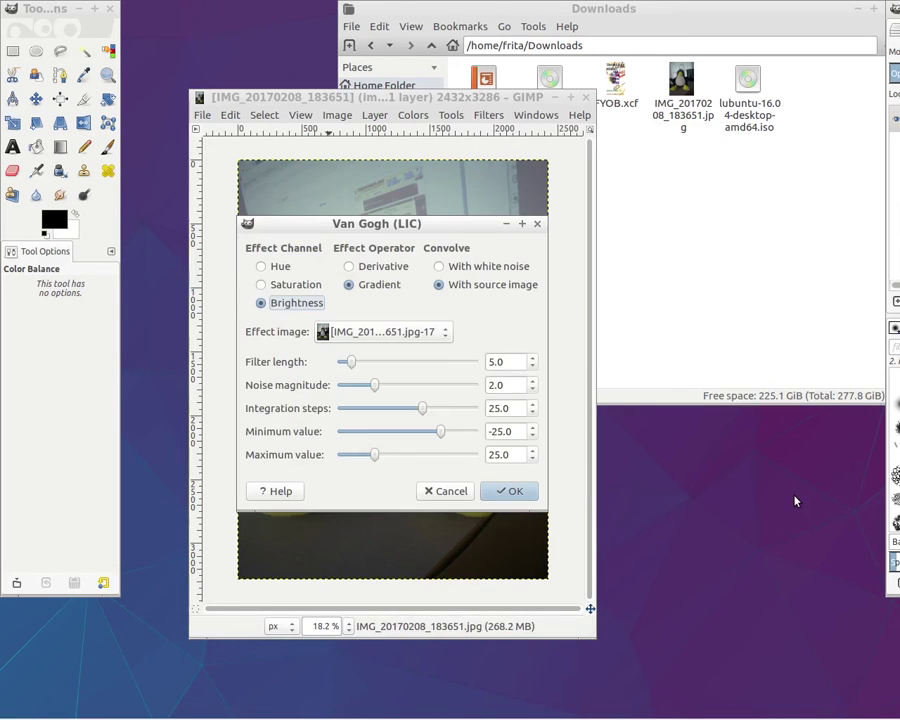
left_click(510, 491)
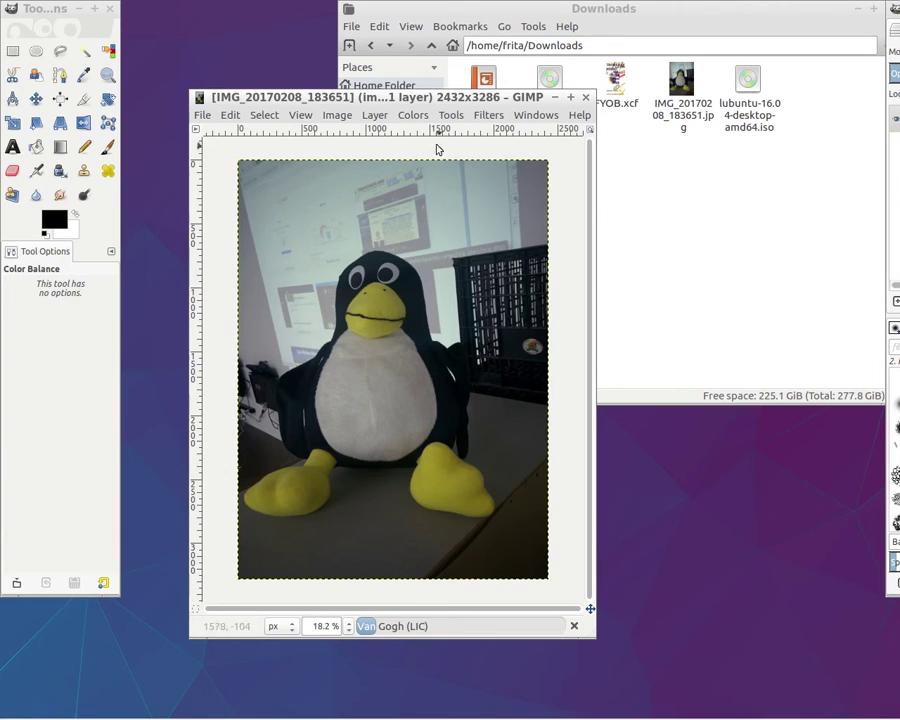
left_click(576, 628)
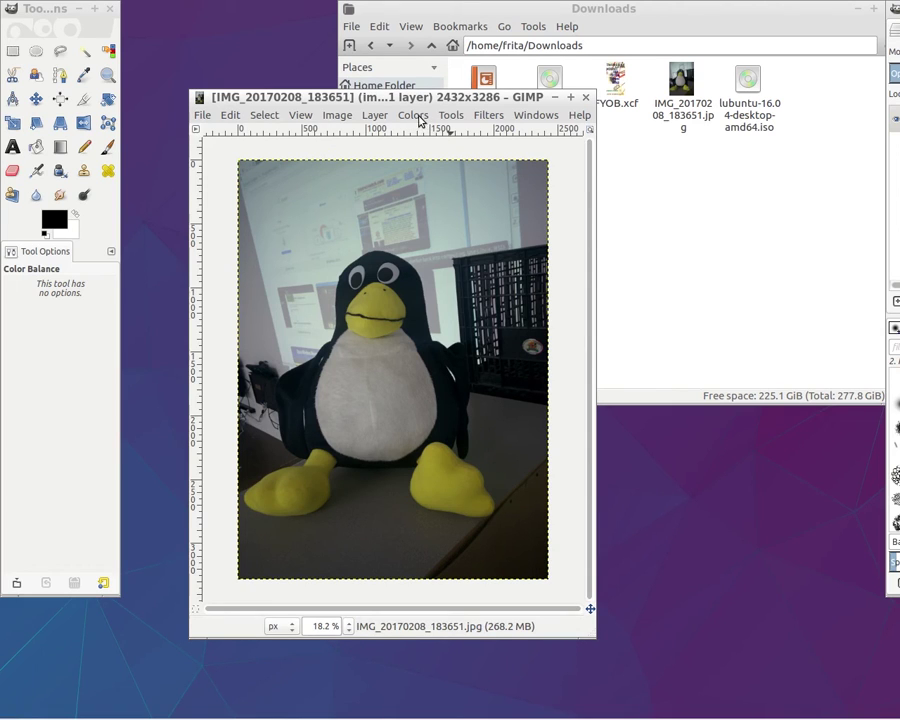
Apply the Pixelize blur to the penguin photo with 10 px pixel width and height, and undo it.
left_click(486, 116)
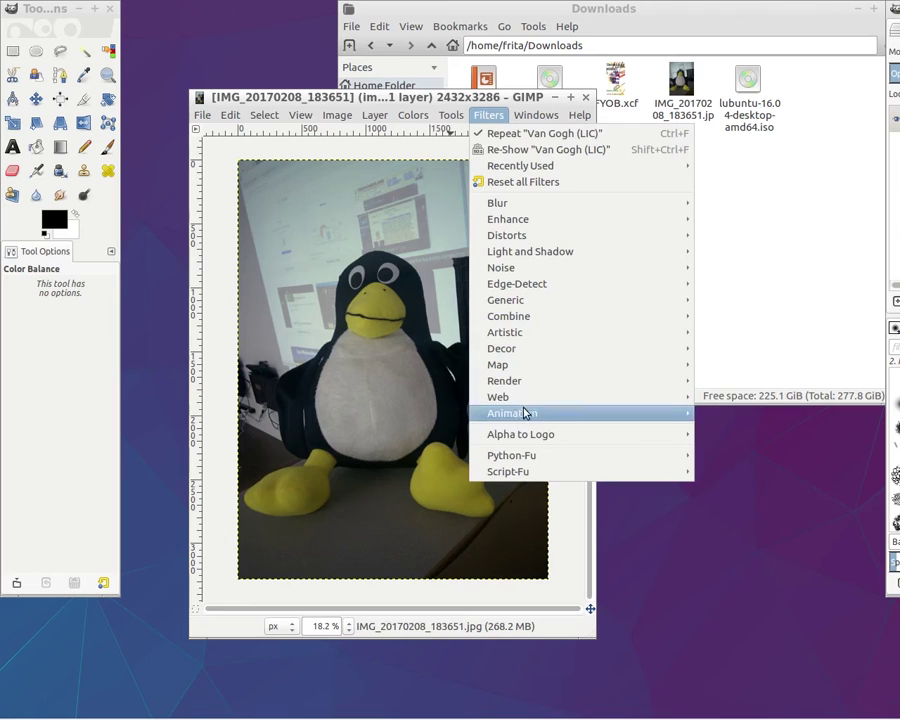
mouse_move(533, 414)
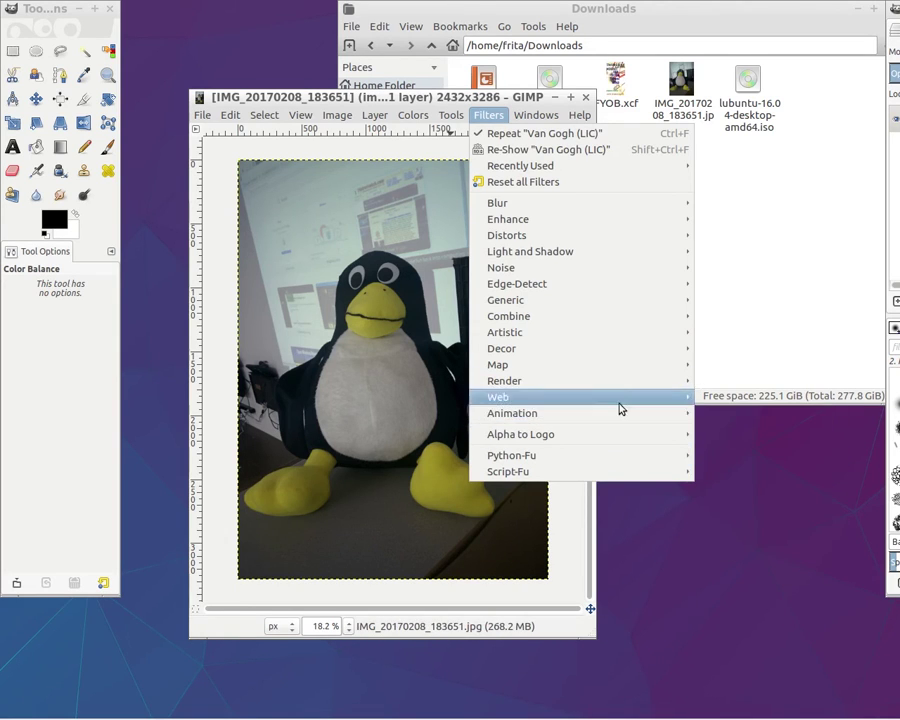
mouse_move(578, 207)
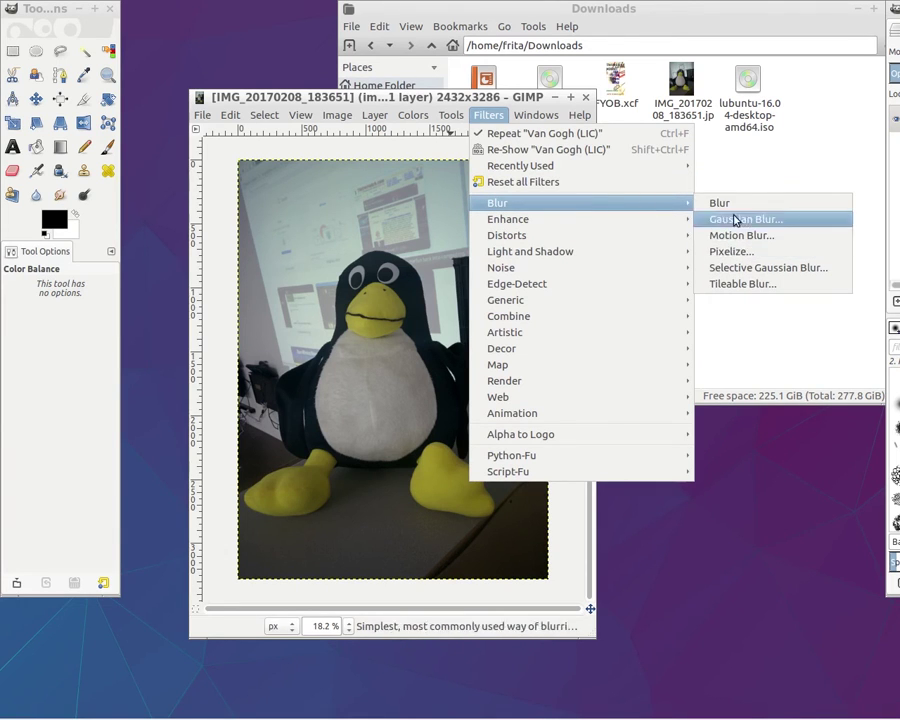
left_click(730, 252)
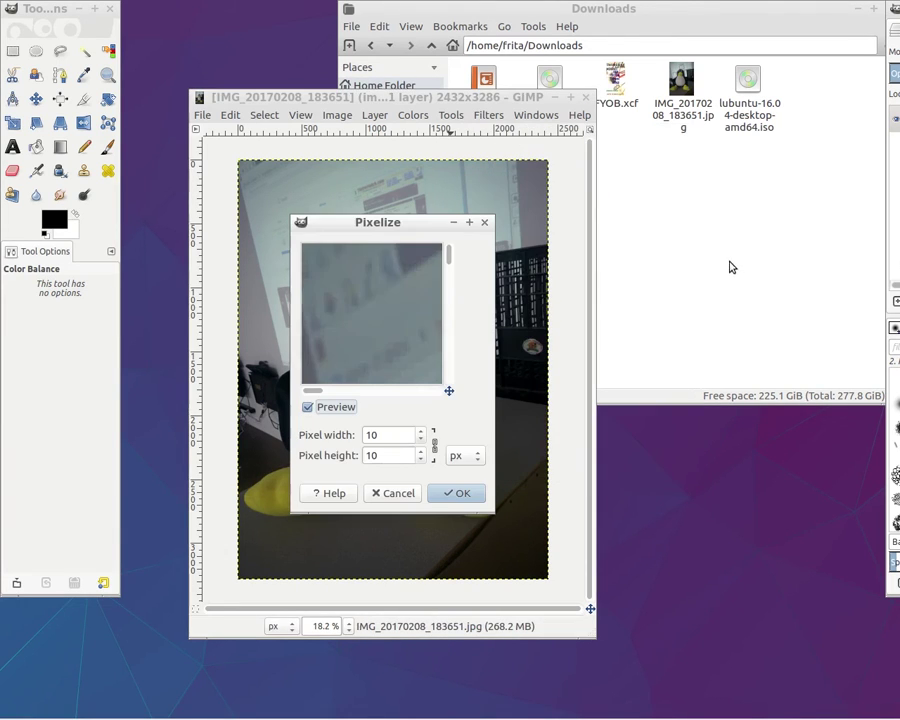
left_click(458, 493)
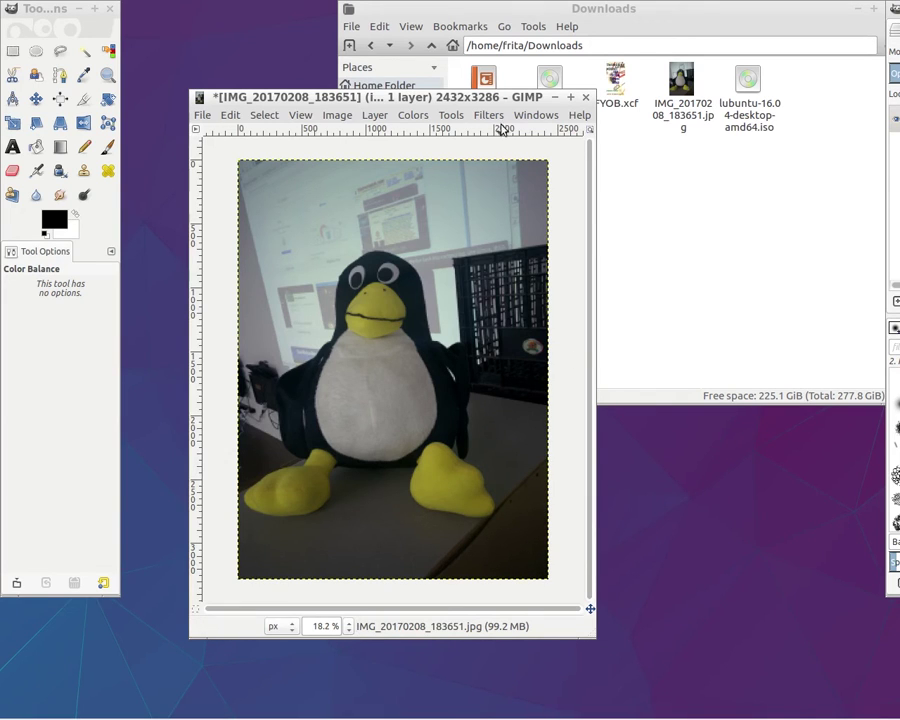
left_click(230, 115)
left_click(255, 134)
Apply Pixelize to the photo with pixel width and height set to 100 px, and undo it.
left_click(490, 116)
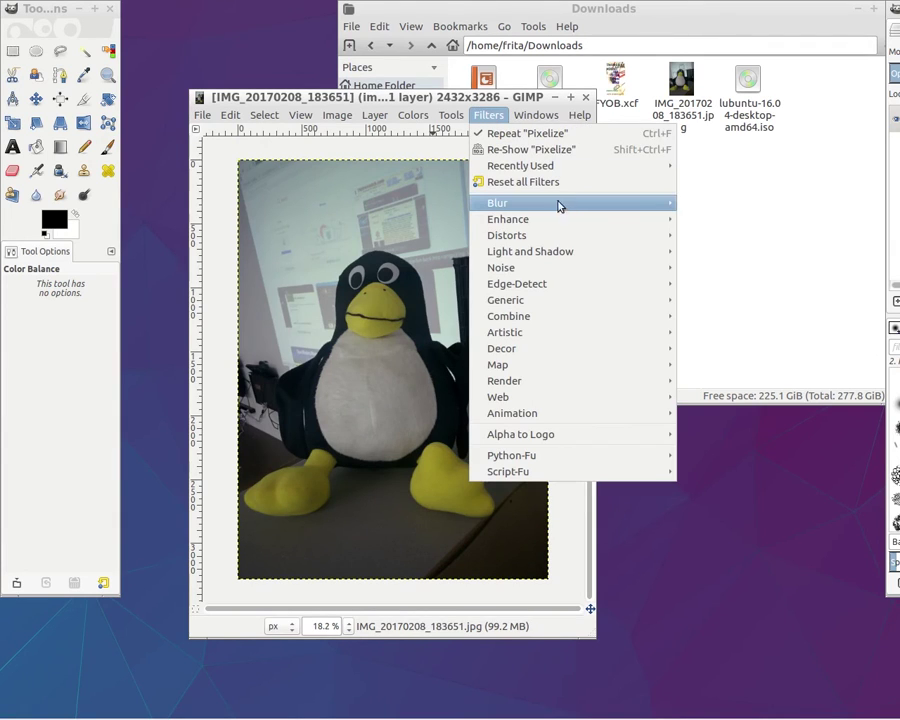
mouse_move(666, 202)
left_click(738, 253)
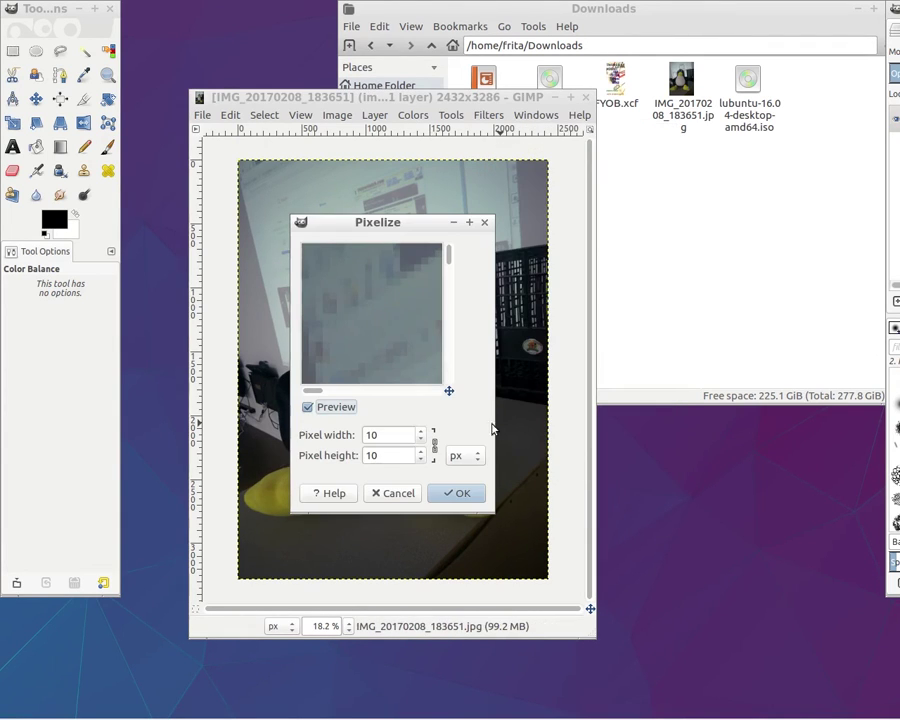
left_click(401, 436)
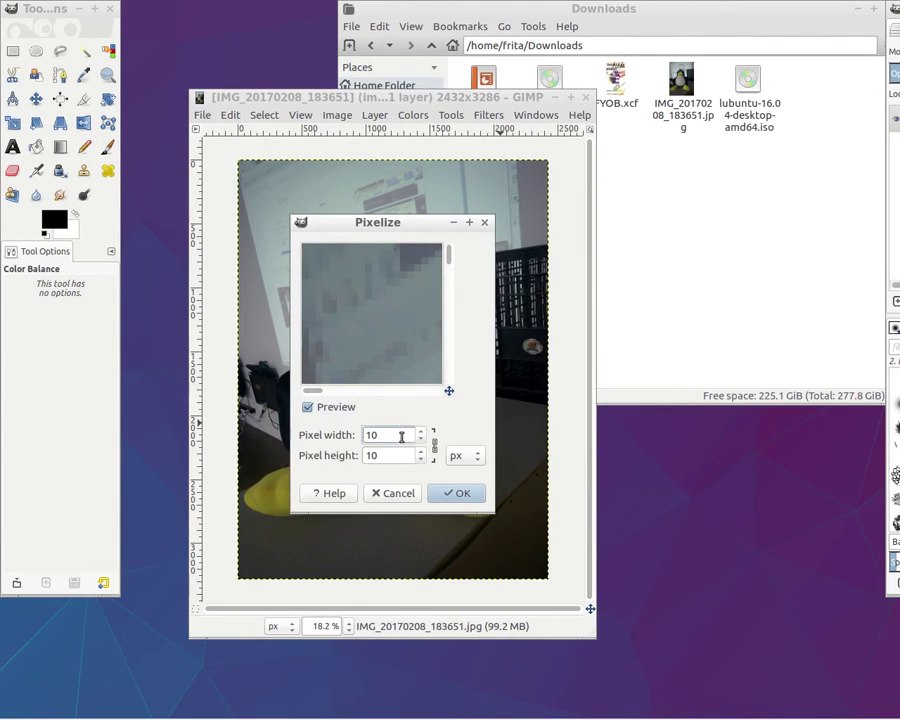
type("0")
left_click(400, 454)
type("00")
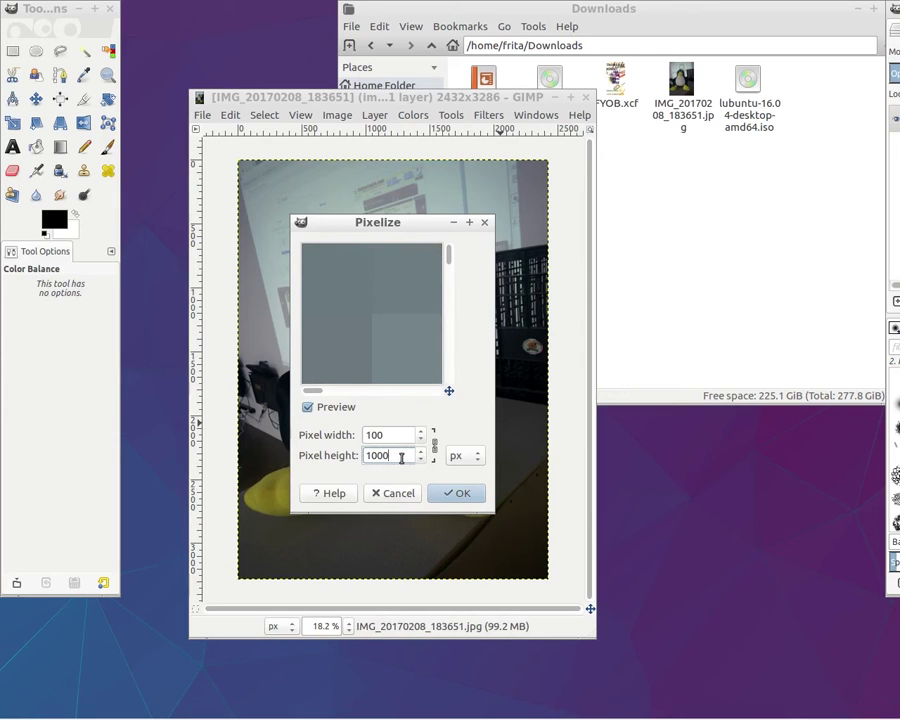
key("BackSpace")
left_click(455, 493)
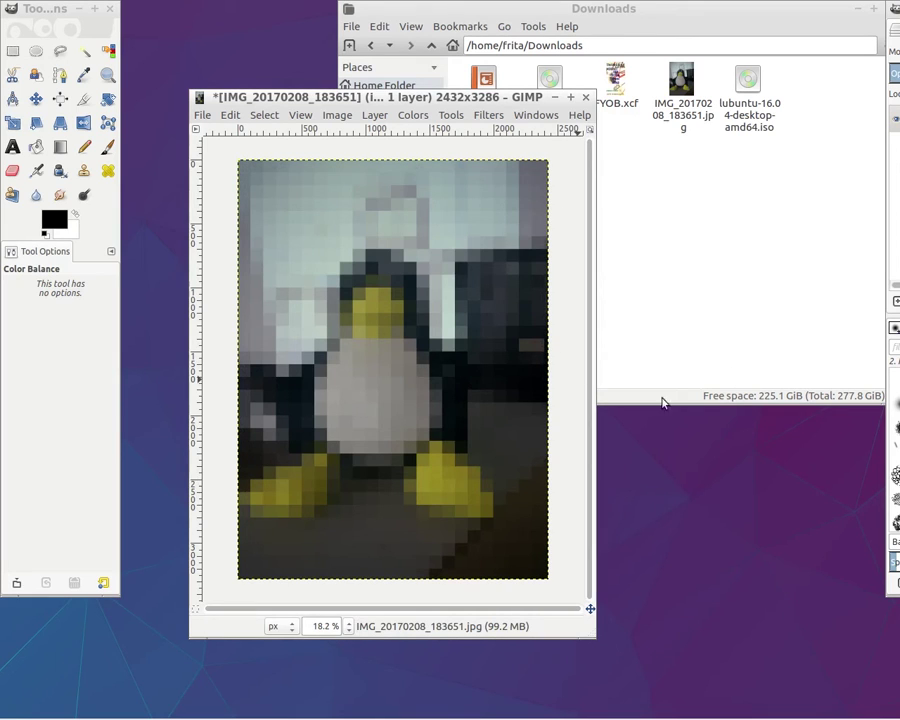
left_click(230, 115)
left_click(242, 137)
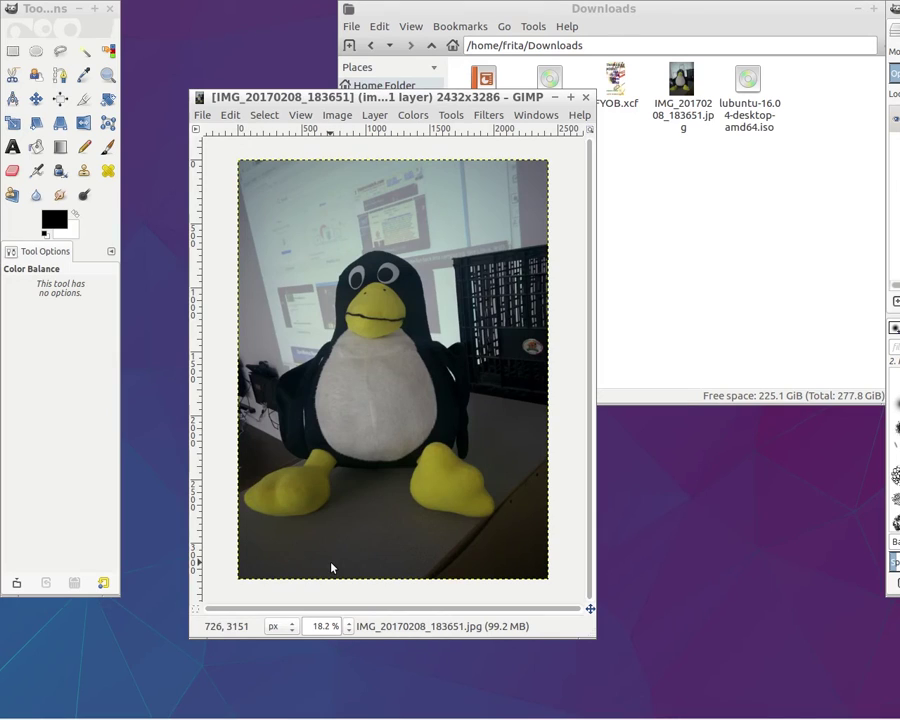
left_click(700, 264)
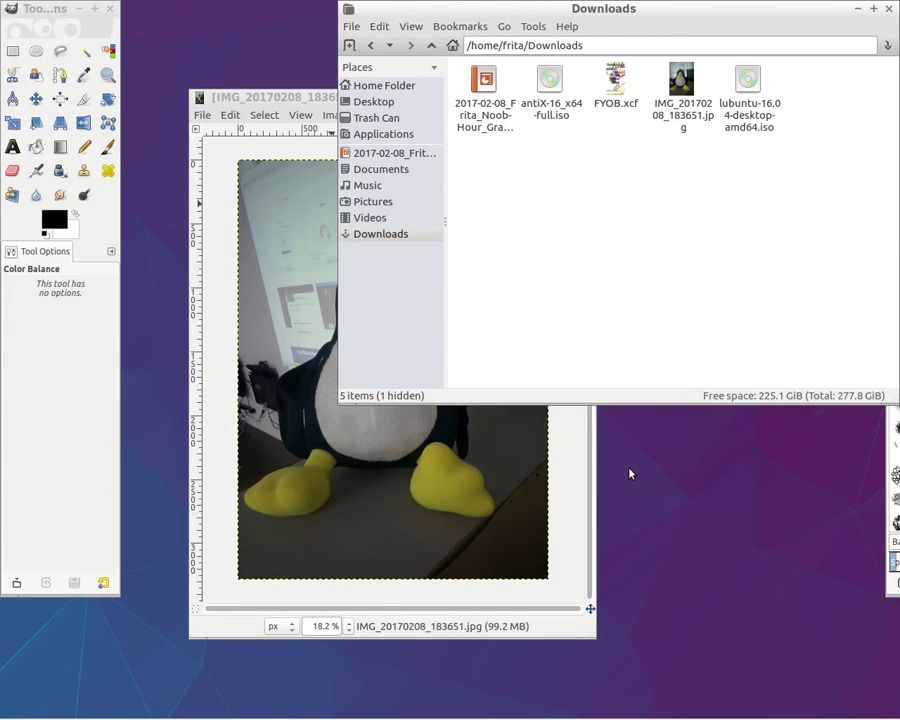
left_click(226, 273)
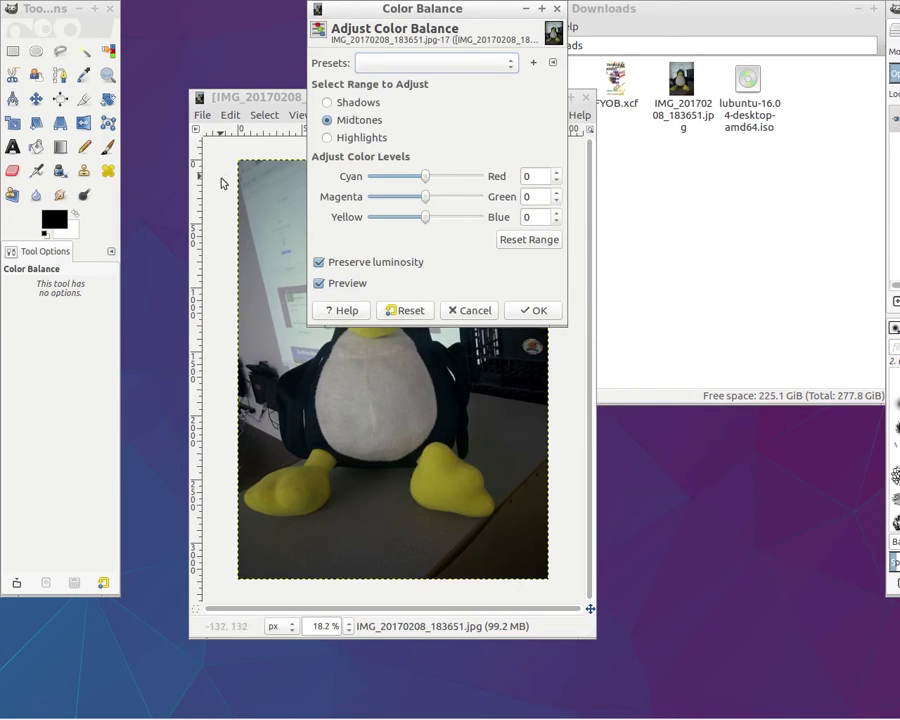
left_click(556, 9)
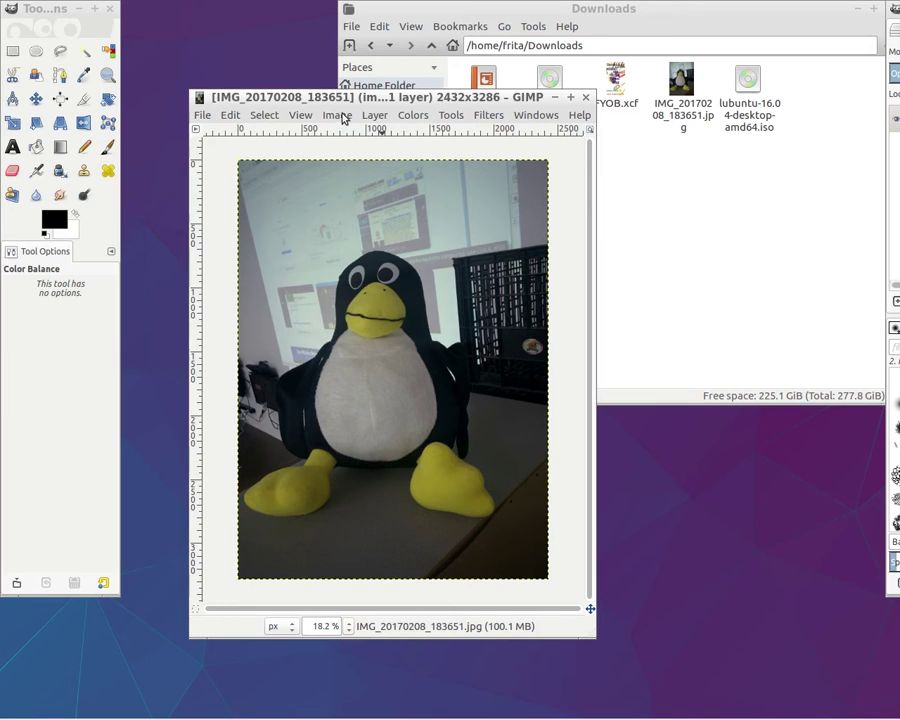
Convert white (ffffff) in the penguin photo to transparency with Color to Alpha.
left_click(412, 115)
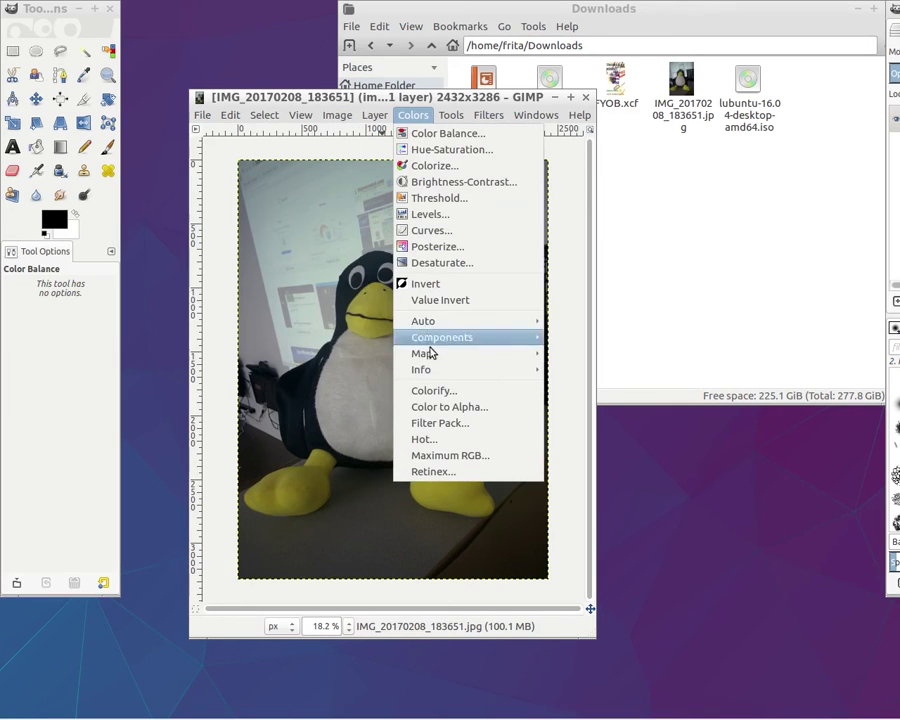
left_click(466, 410)
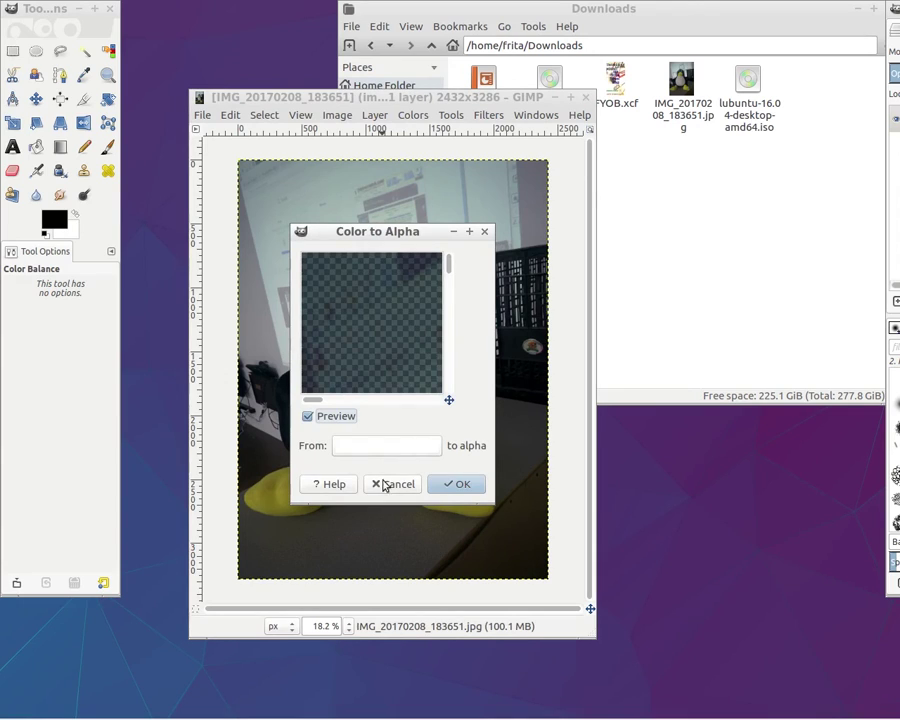
left_click(365, 447)
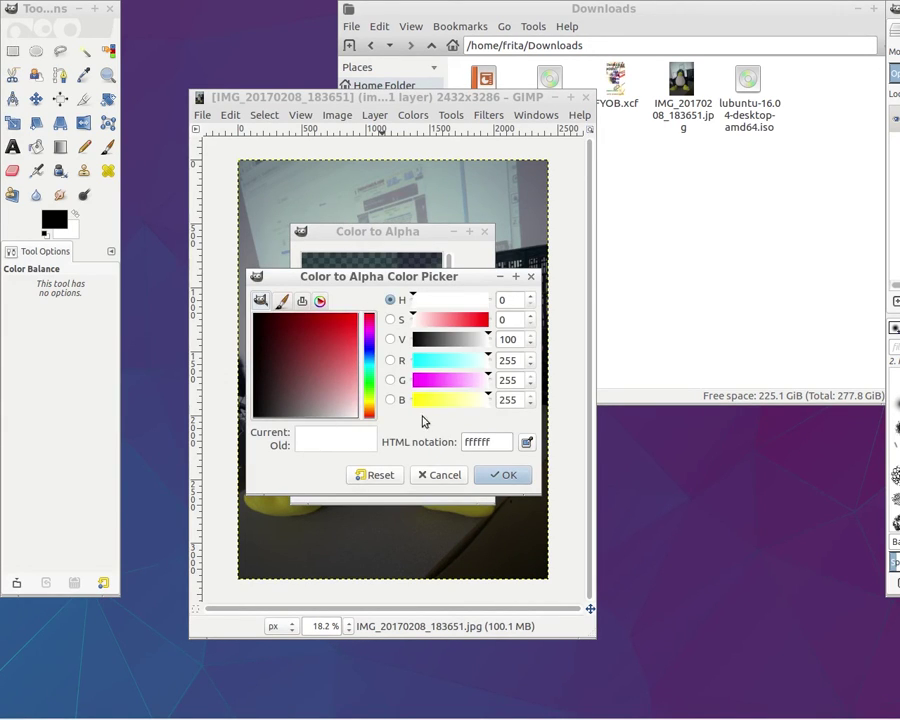
left_click(503, 479)
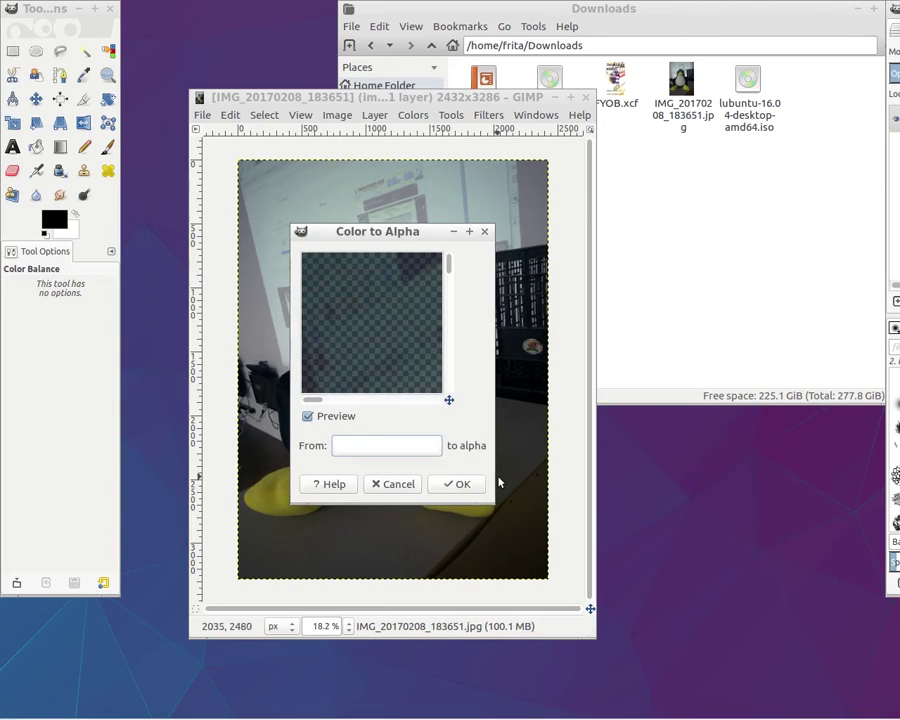
left_click(458, 485)
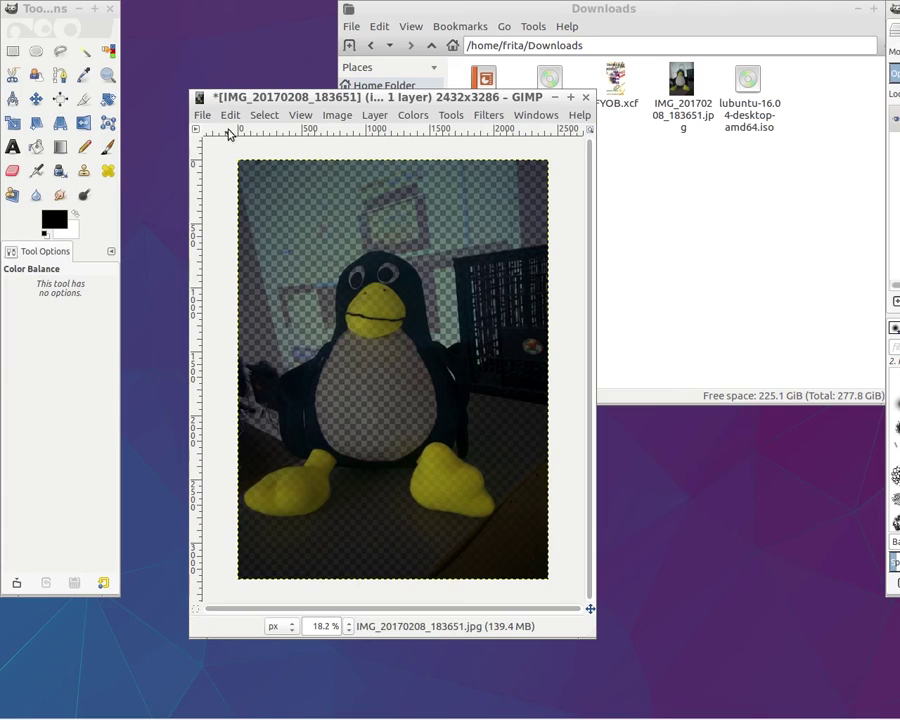
Move the off-screen Layers - Brushes window fully into view beside the penguin image window.
left_click(375, 115)
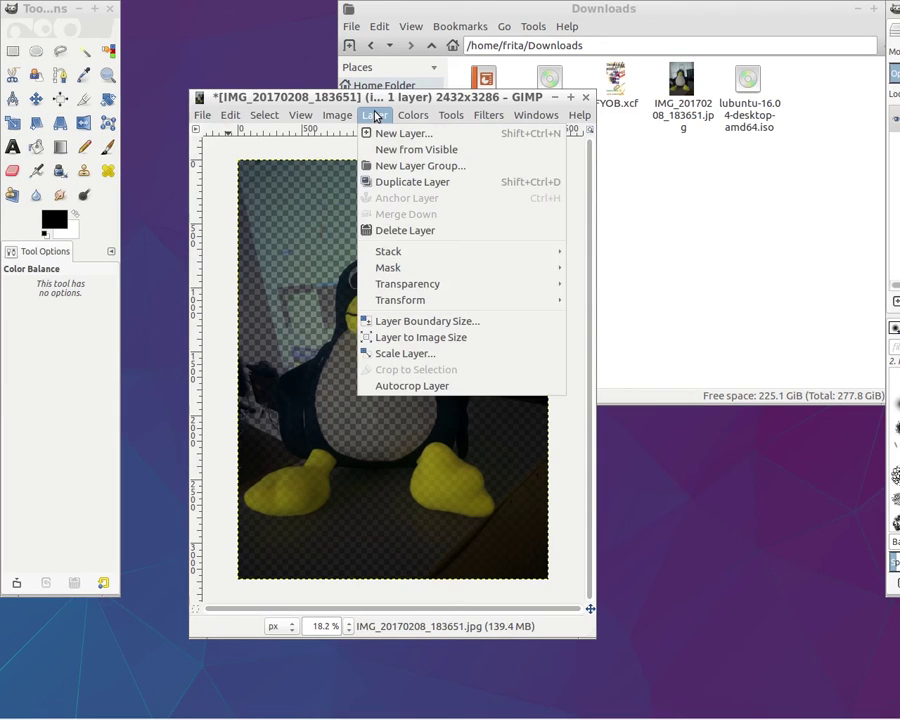
left_click(374, 106)
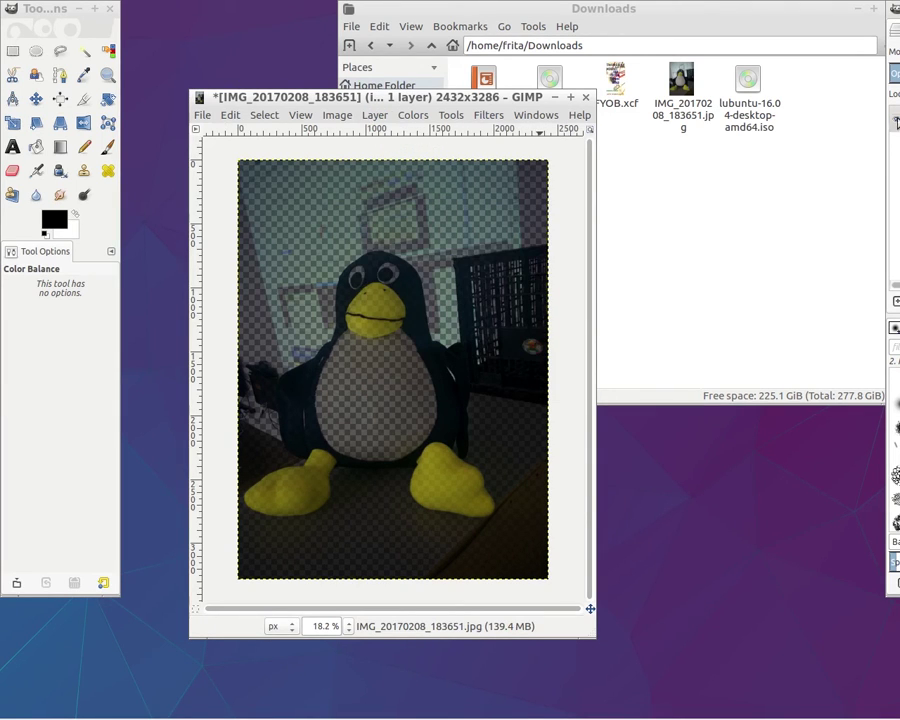
left_click(893, 18)
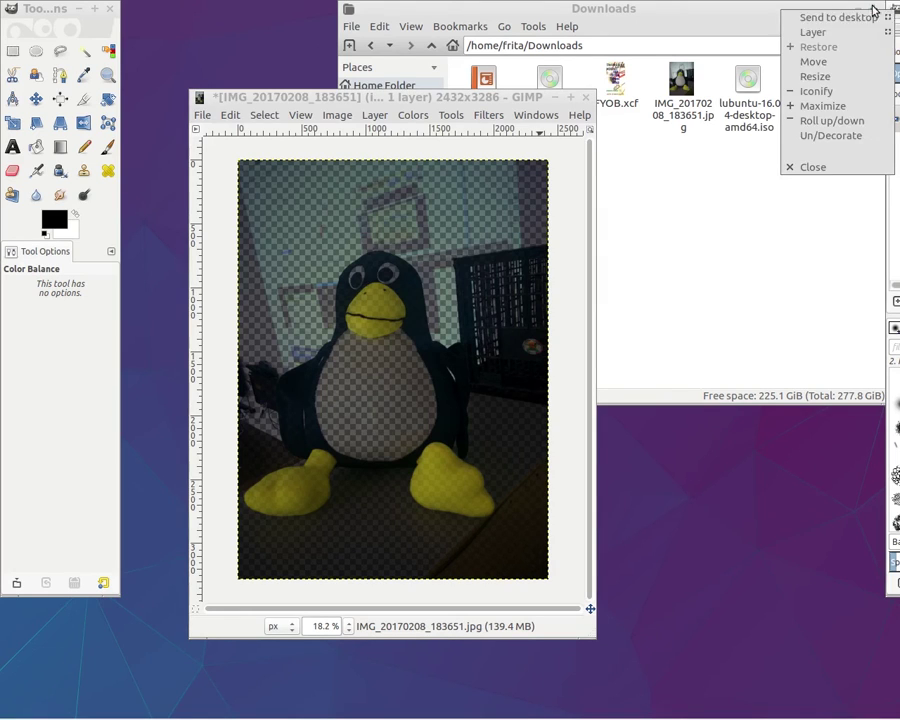
left_click(893, 18)
left_click(893, 18)
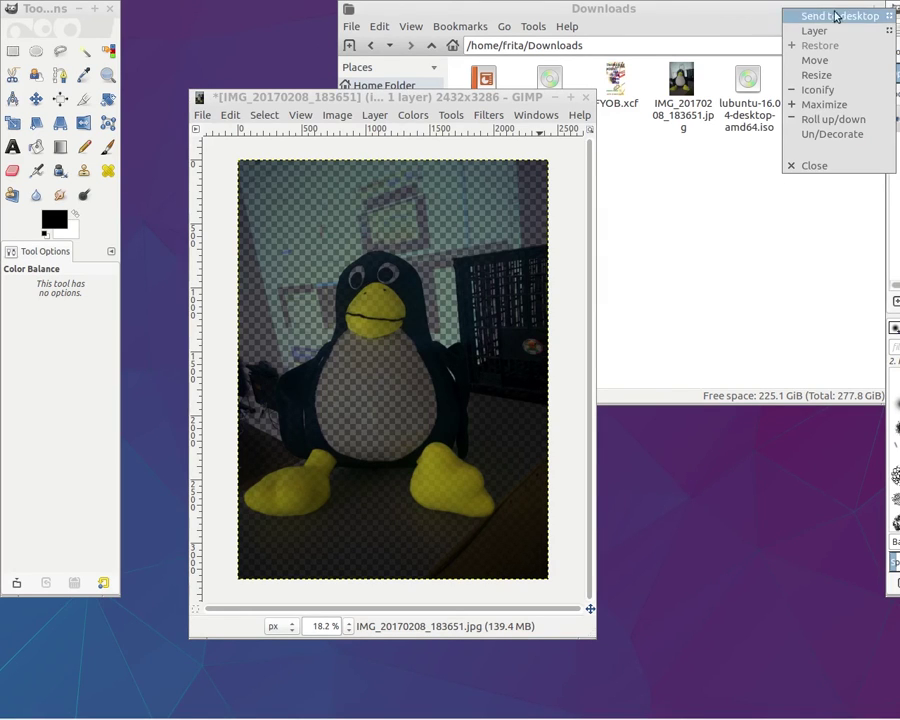
left_click(890, 203)
left_click_drag(888, 201, 826, 201)
mouse_move(892, 6)
left_mouse_down()
mouse_move(707, 17)
mouse_move(705, 58)
left_mouse_up()
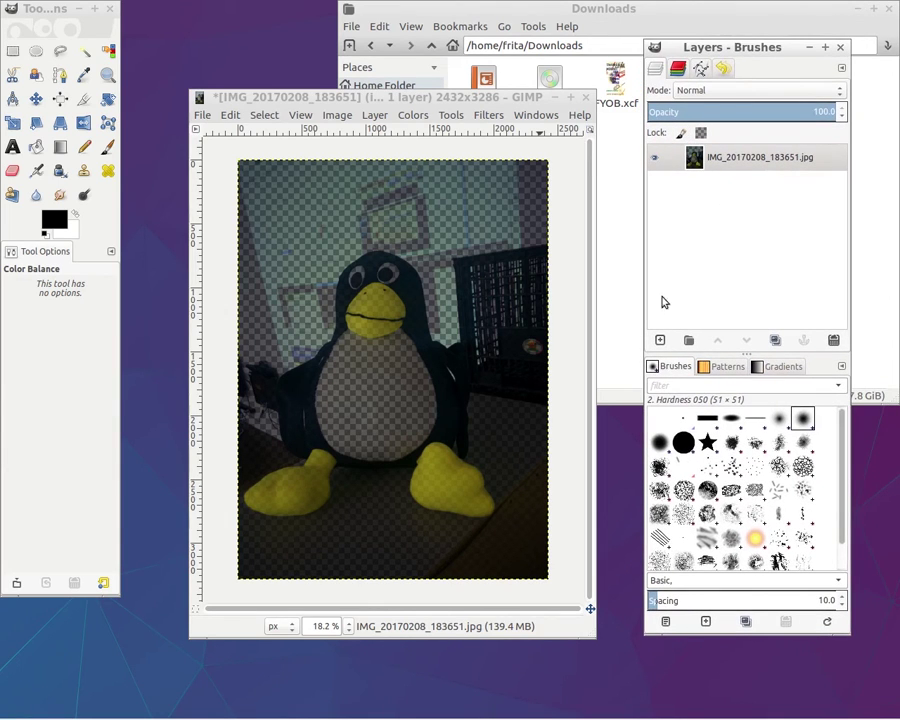
Add a 2432 x 3286 px layer filled with the background color and place it beneath the penguin photo layer.
right_click(706, 212)
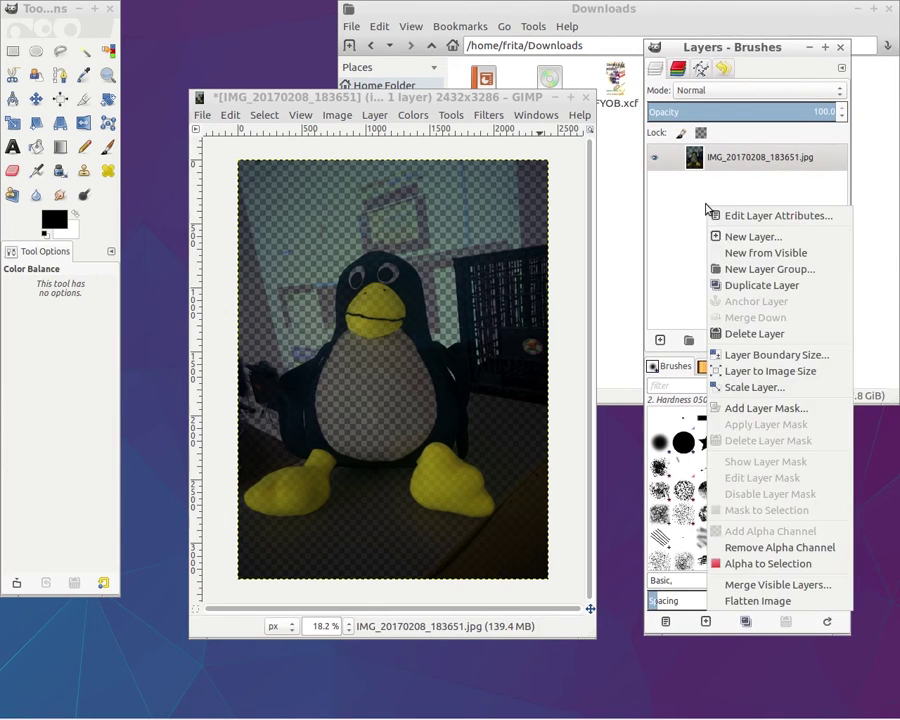
left_click(751, 237)
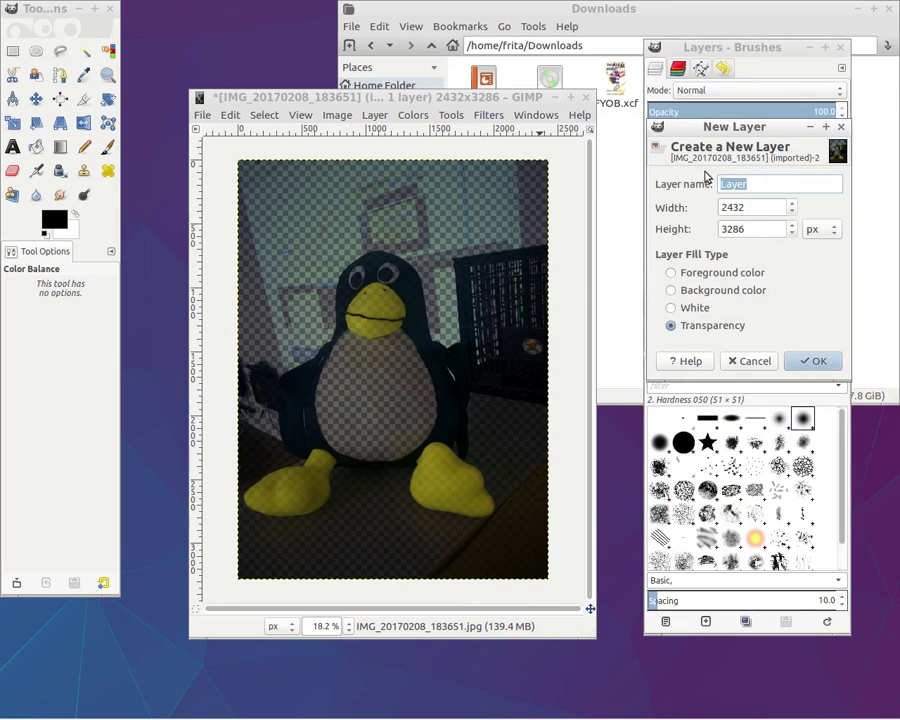
left_click(671, 308)
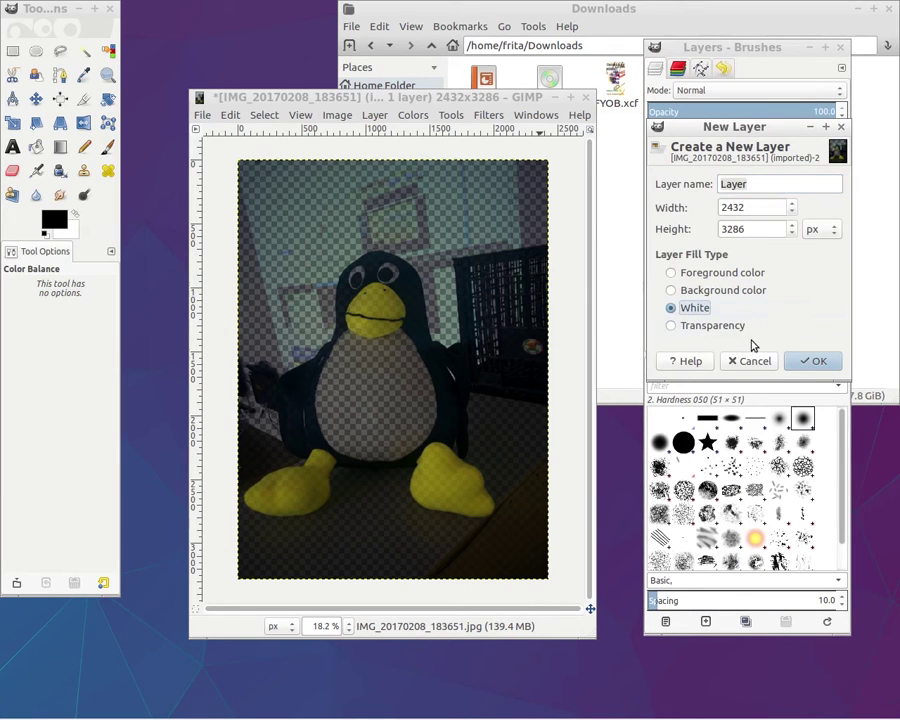
left_click(672, 292)
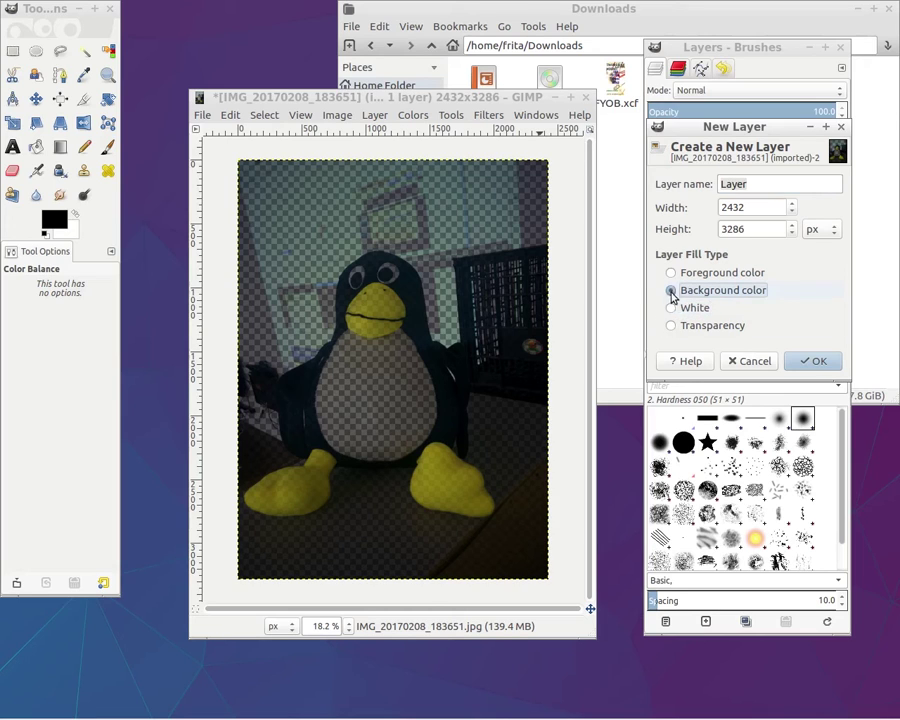
left_click(813, 362)
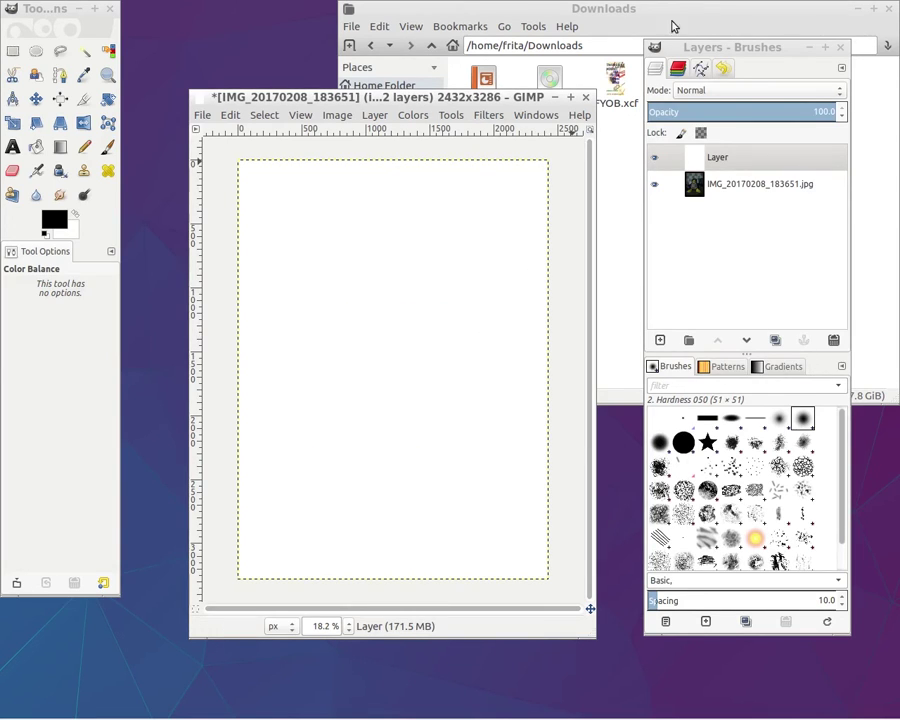
left_click_drag(727, 165, 721, 223)
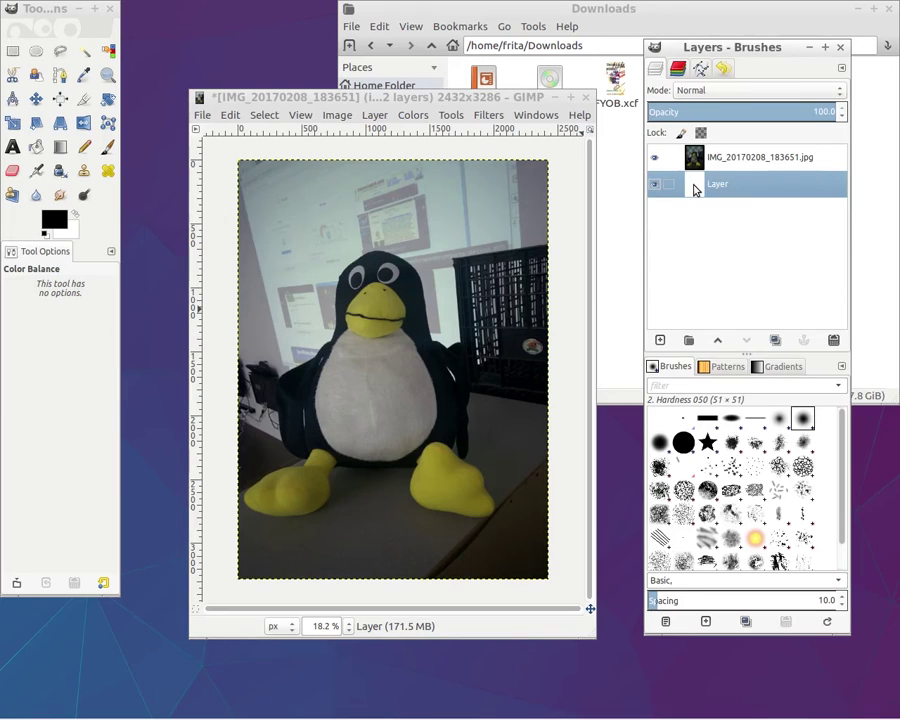
right_click(697, 190)
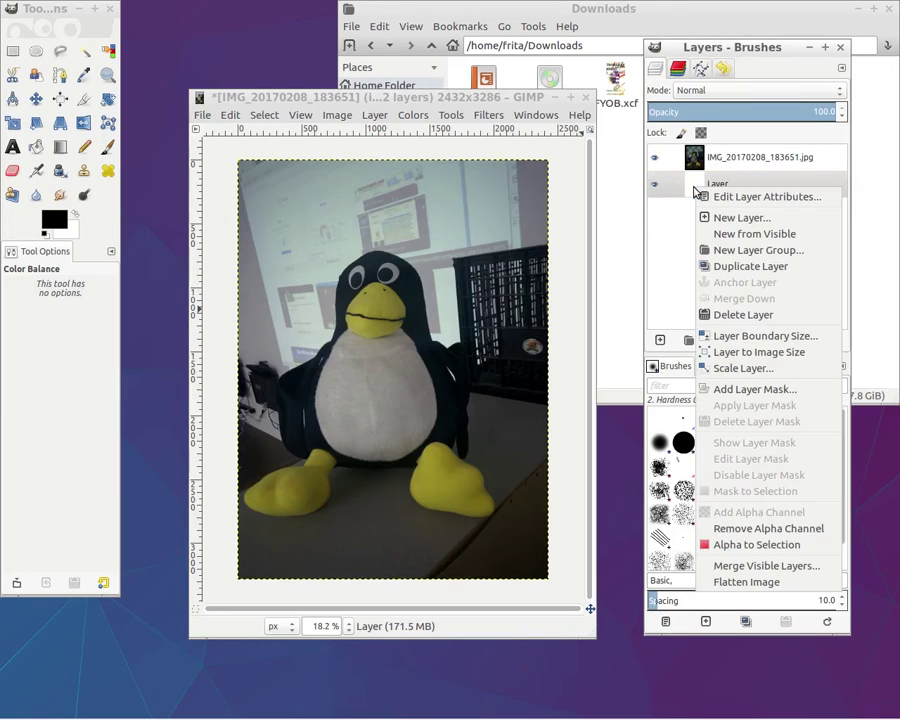
left_click(751, 197)
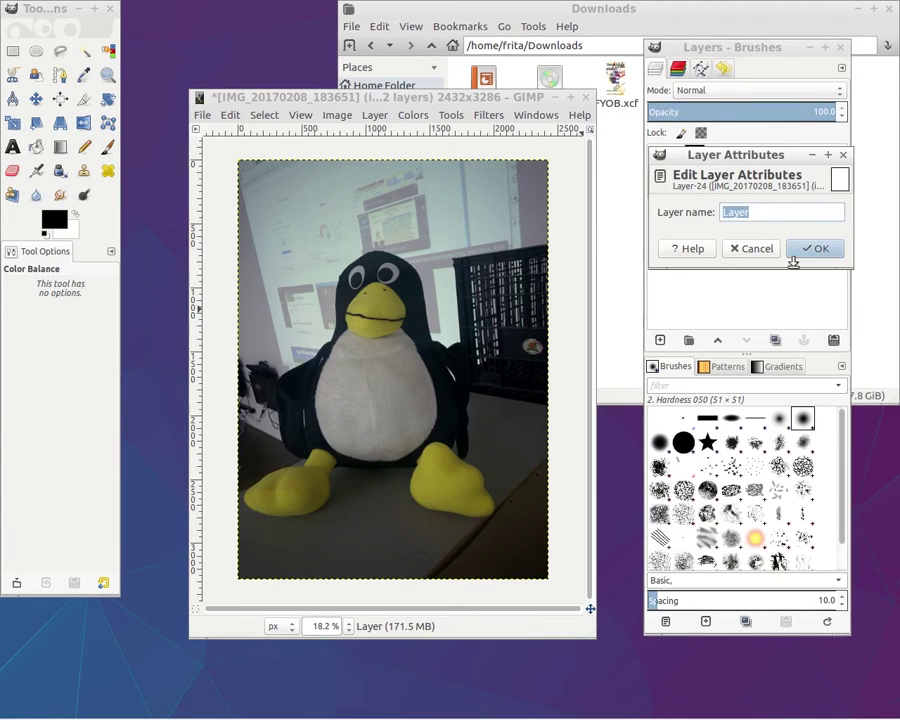
left_click(748, 249)
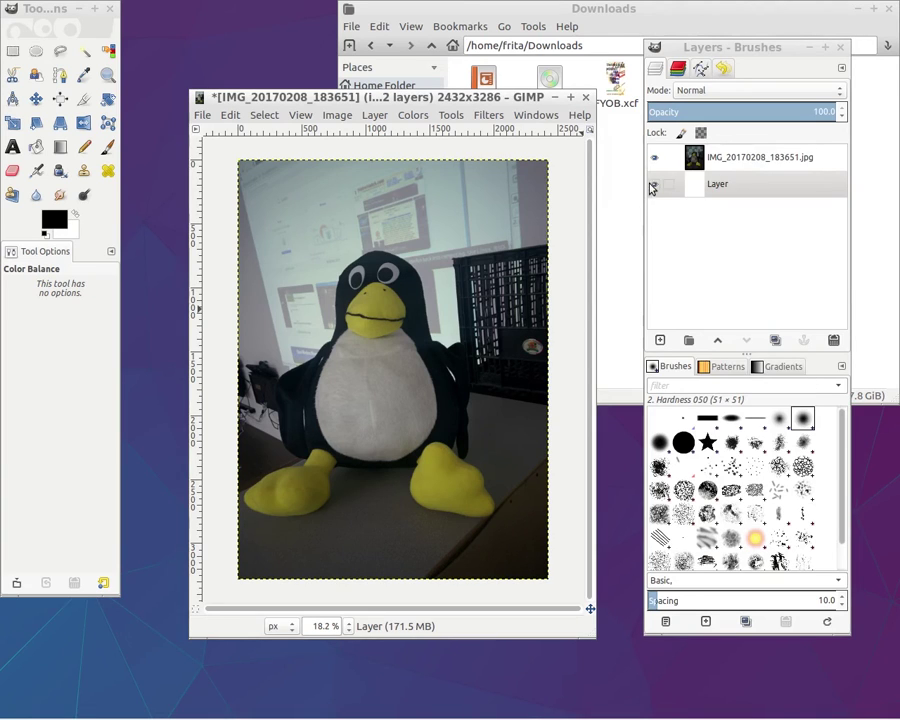
Set the foreground color to a red, ec5353.
left_click(653, 185)
left_click(47, 220)
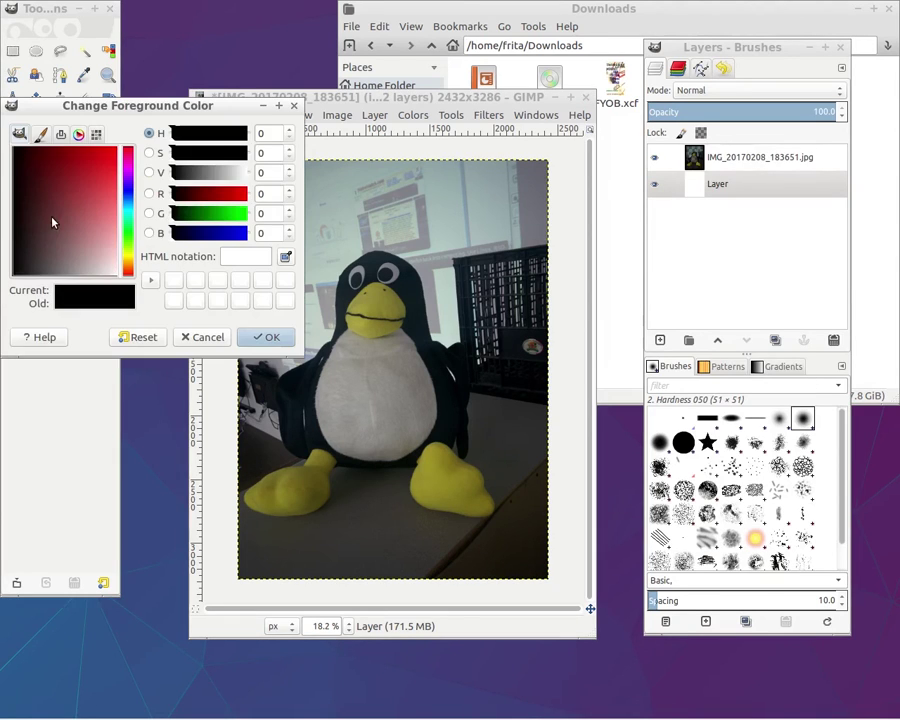
left_click_drag(115, 176, 80, 153)
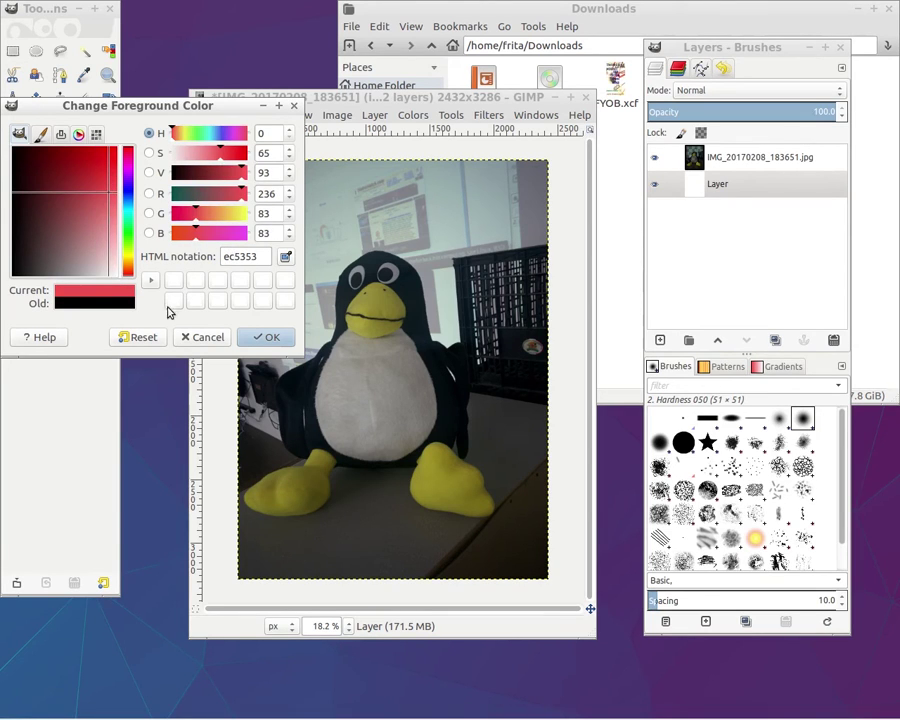
left_click(264, 337)
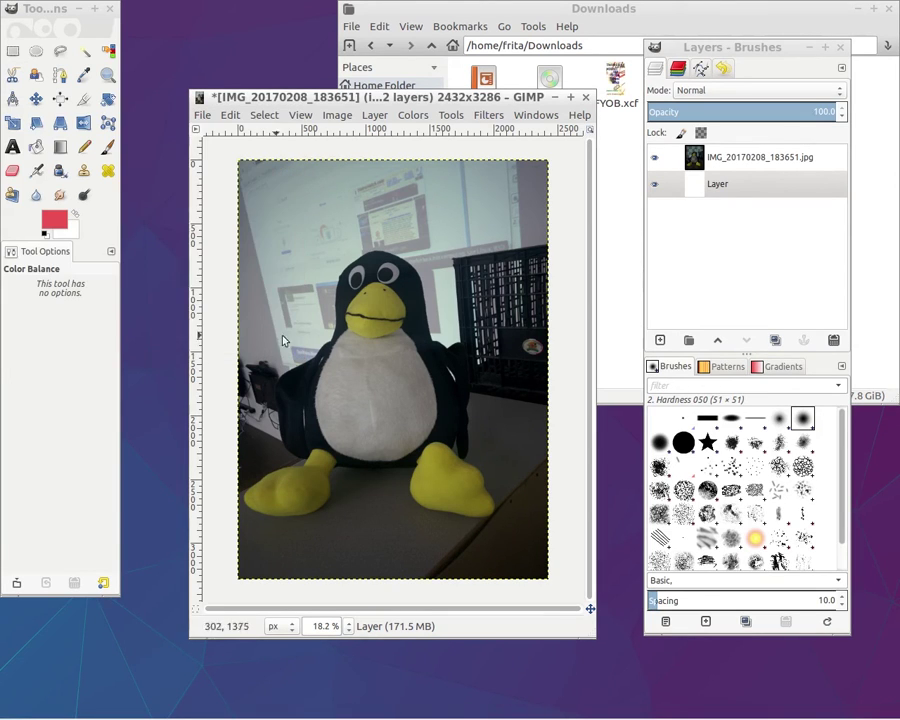
Add a 2432 x 3286 px layer filled with the foreground color between the penguin photo and the white layer.
left_click(757, 188)
right_click(745, 225)
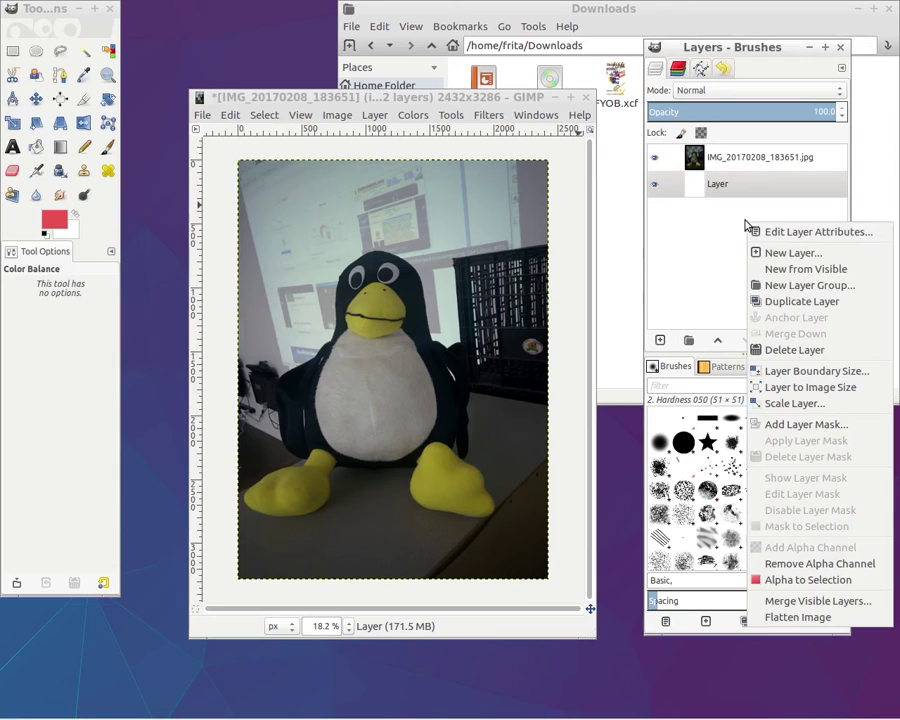
left_click(774, 254)
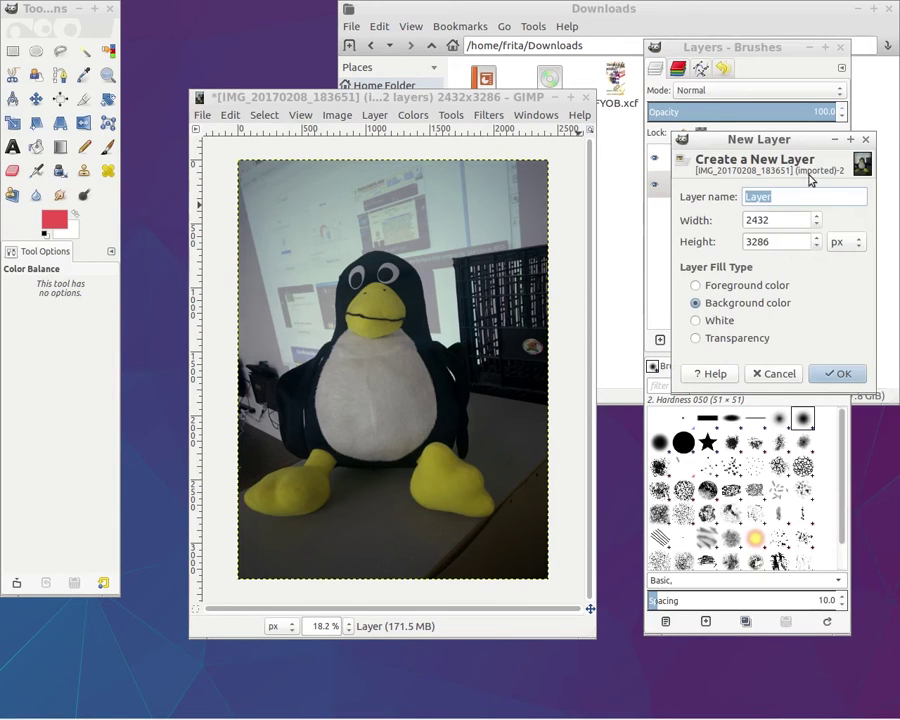
left_click(716, 289)
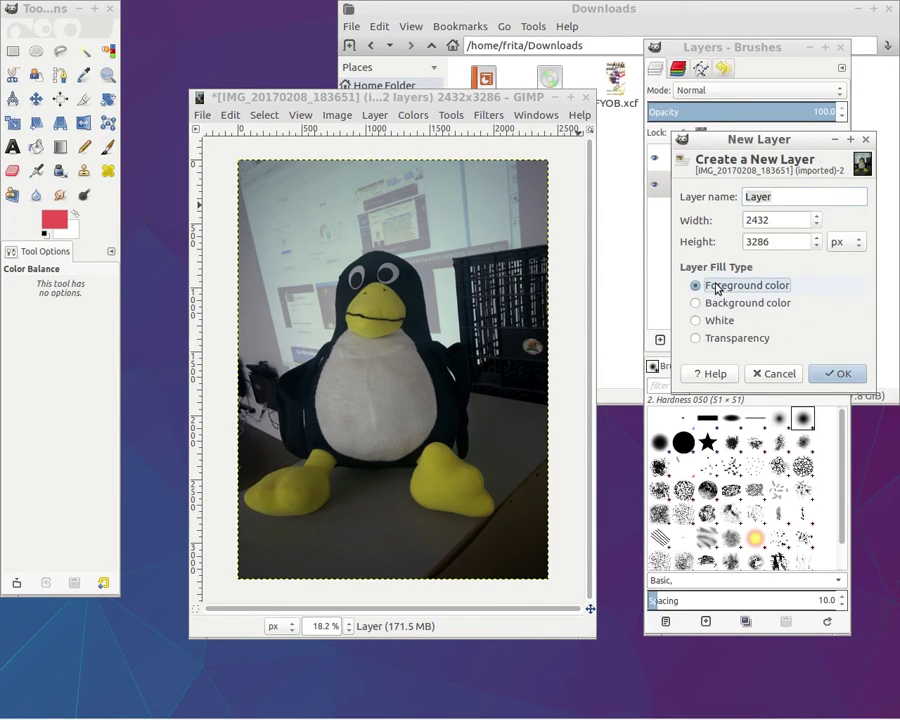
left_click(836, 376)
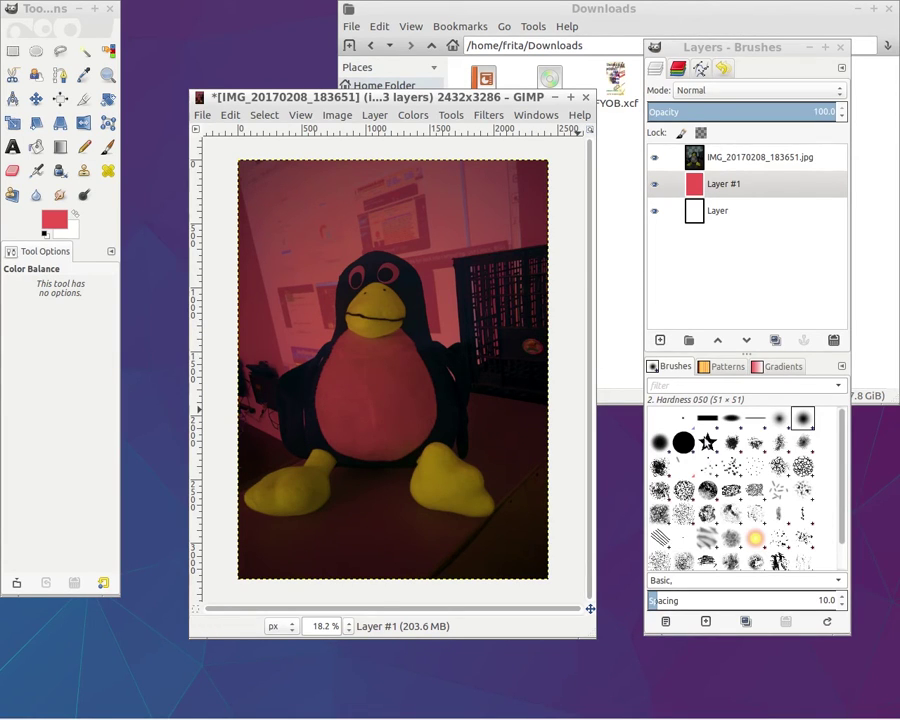
Choose the Cell 02 brush for the Airbrush tool and set the background color to light cyan, 51ffff.
left_click(806, 468)
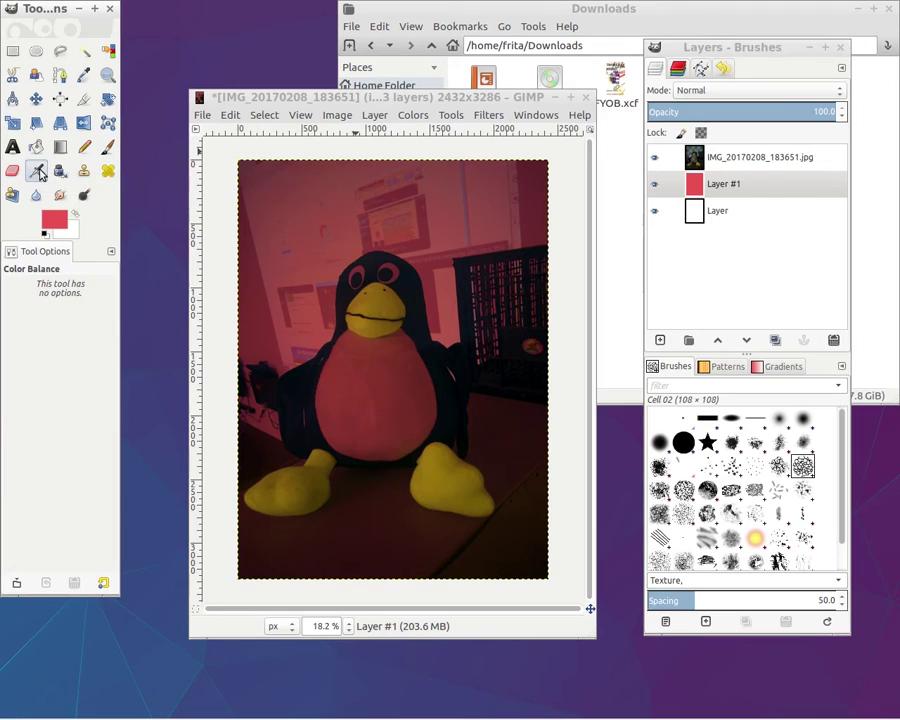
left_click(37, 172)
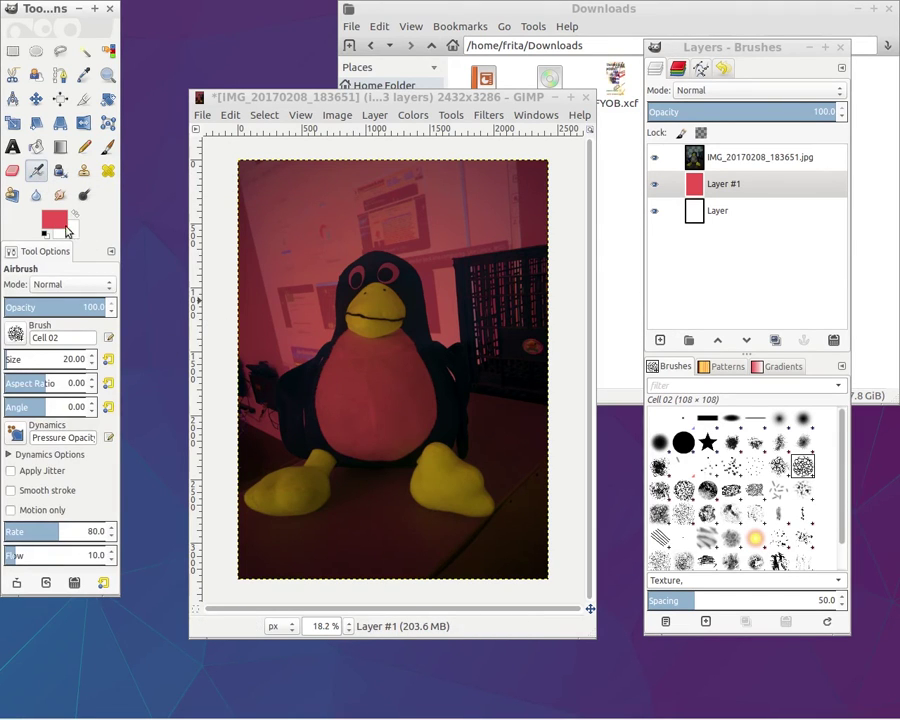
left_click(75, 236)
left_click_drag(177, 188, 195, 193)
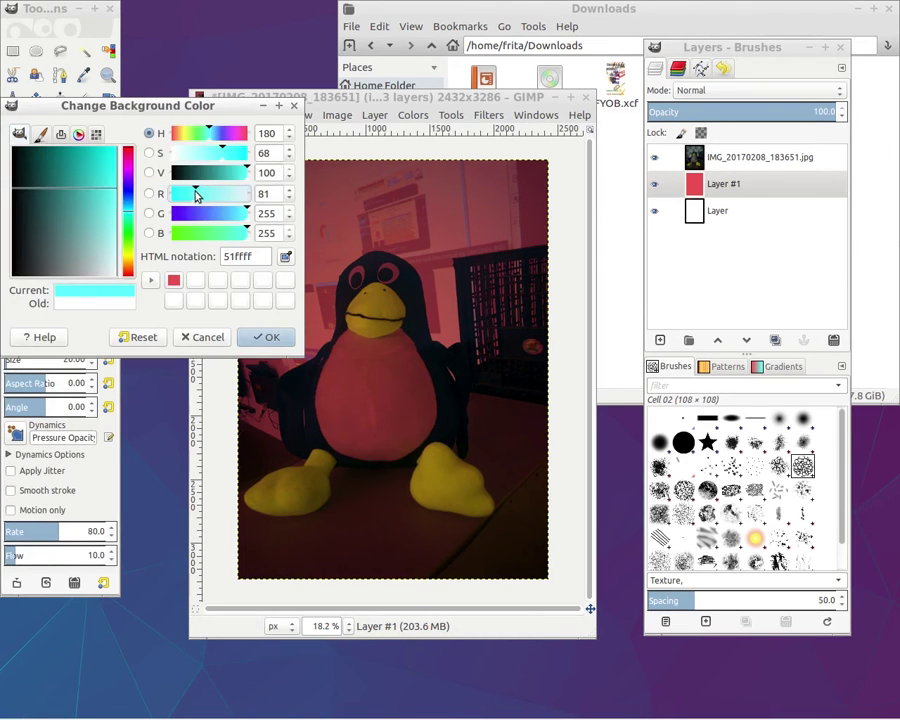
left_click(252, 341)
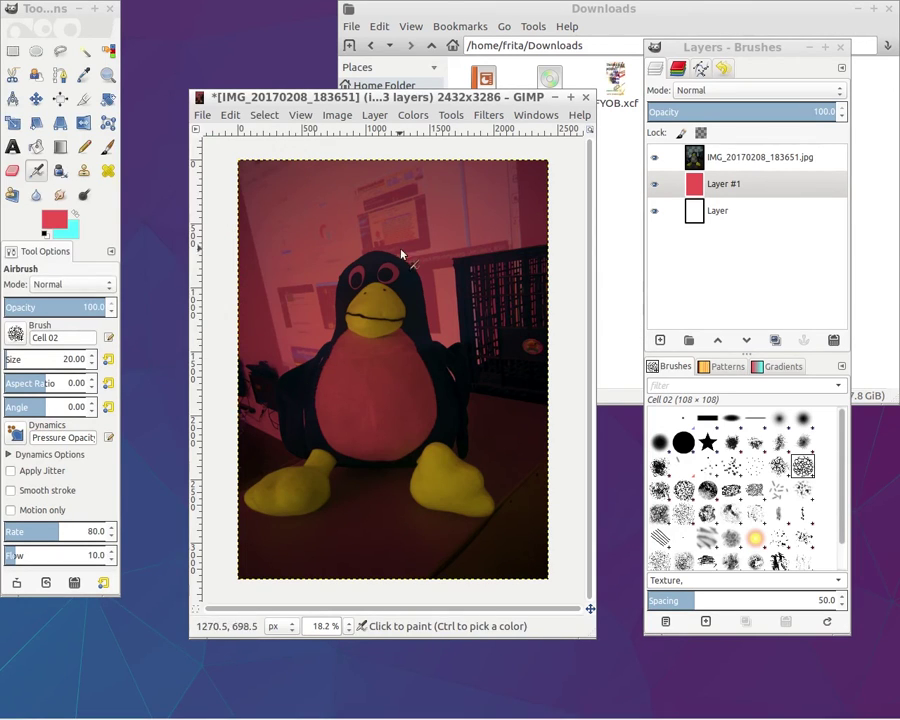
Airbrush thin freehand strokes across the penguin on the photo layer with the Chalk 03 brush.
left_click(36, 170)
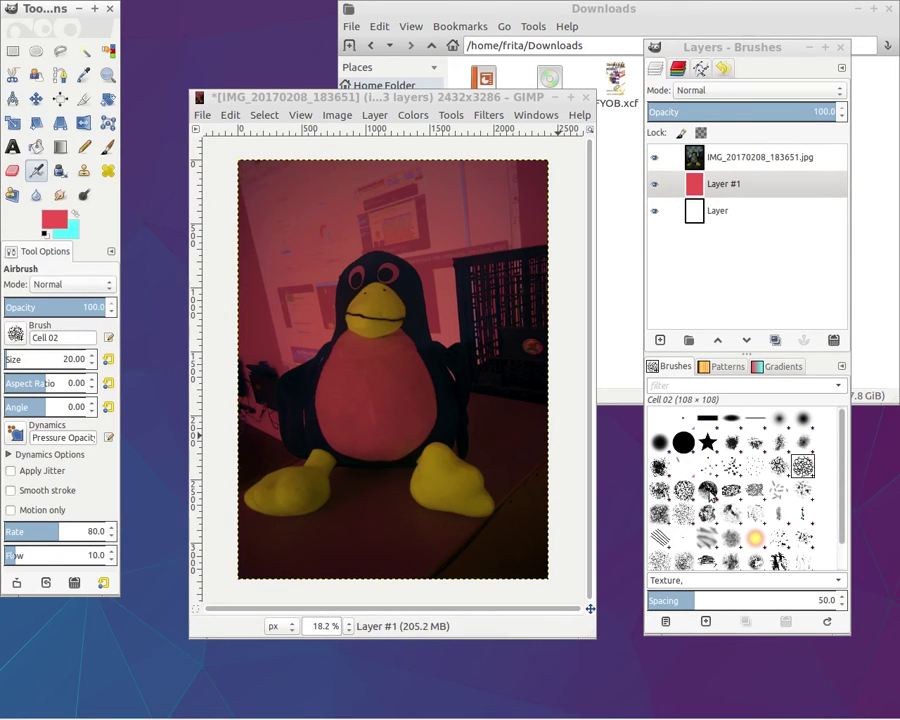
left_click(708, 490)
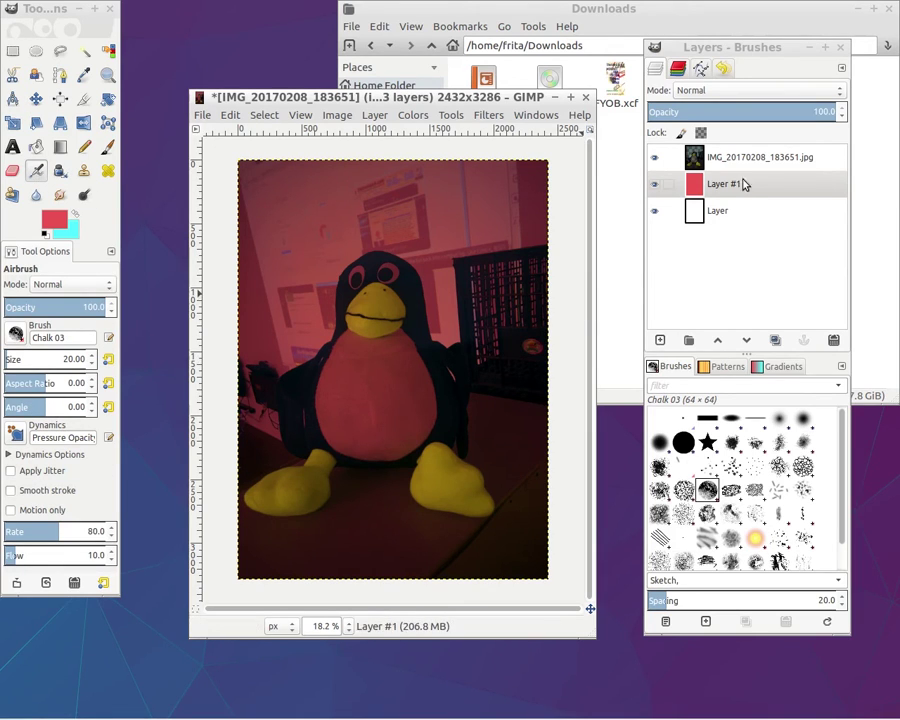
left_click(699, 212)
left_click(697, 156)
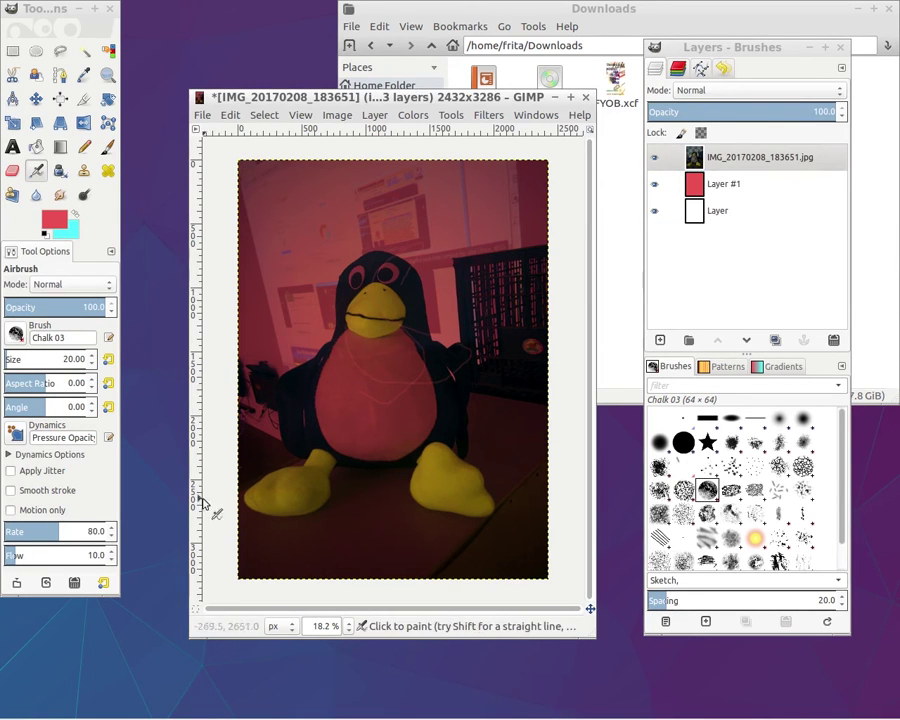
Set the Airbrush to the Cell 02 brush at 99 opacity and inspect that brush in the Brush Editor.
left_click(70, 234)
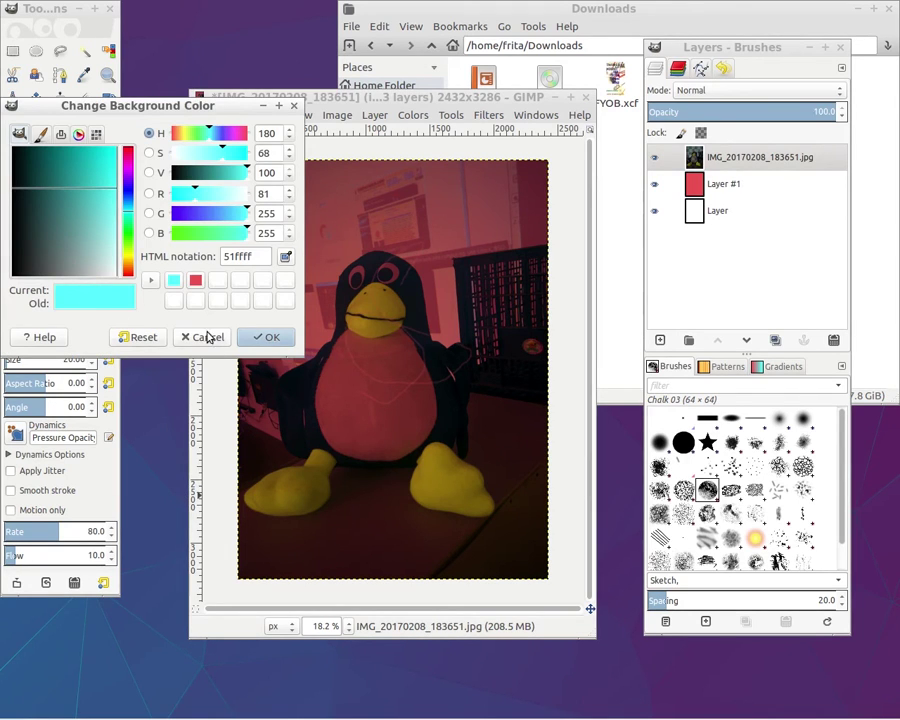
left_click(272, 337)
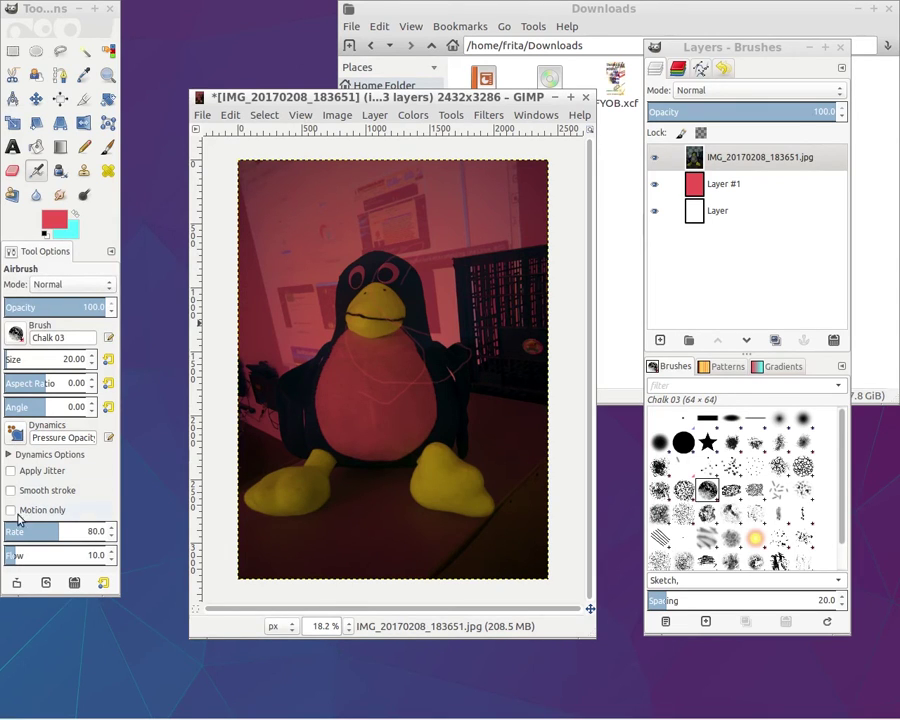
left_click(17, 335)
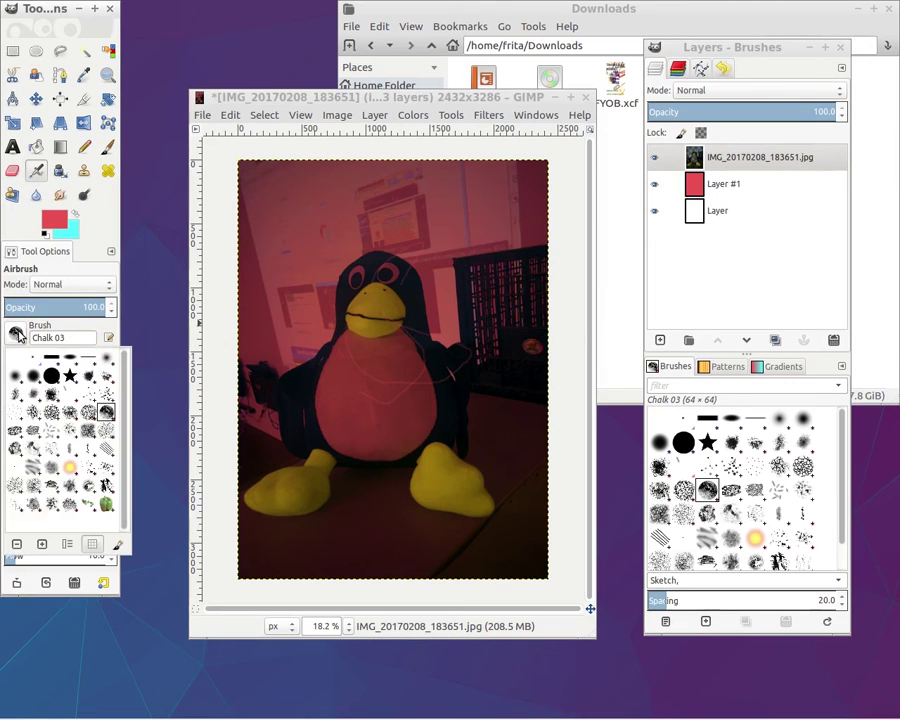
left_click(50, 414)
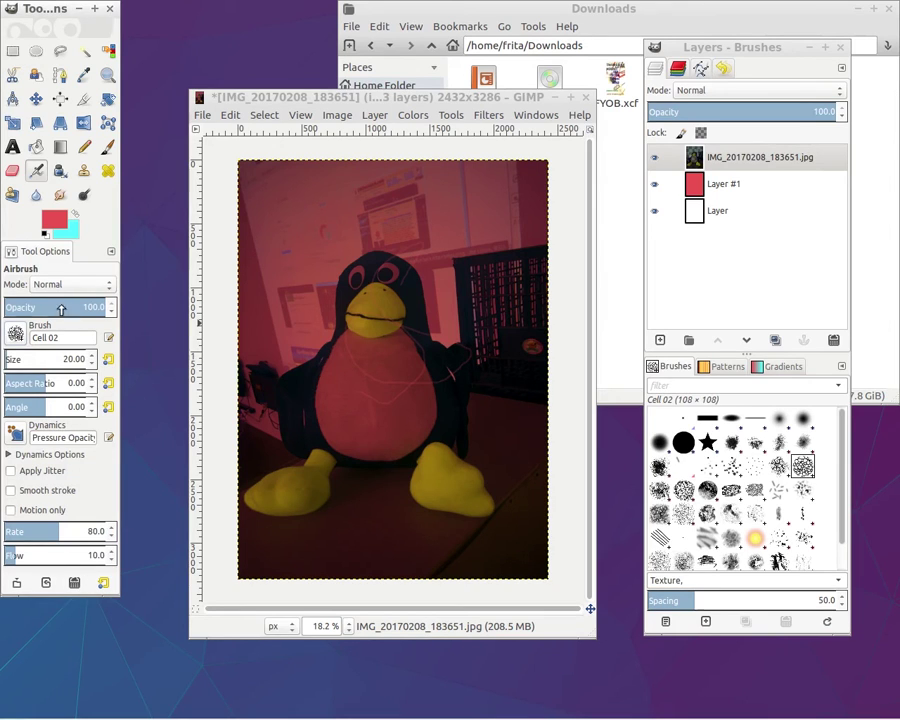
left_click(110, 312)
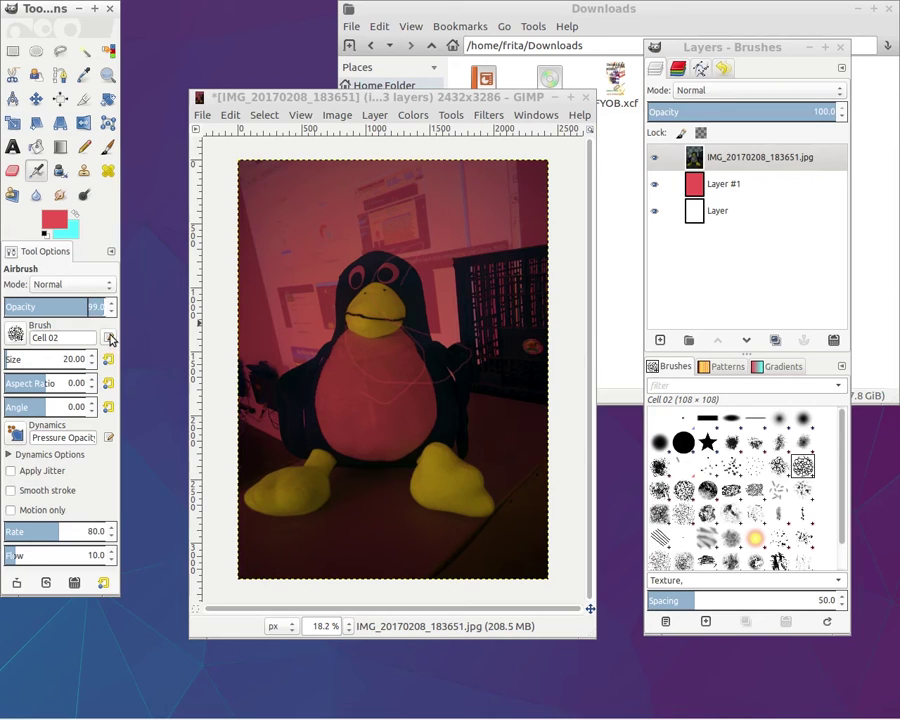
left_click(110, 338)
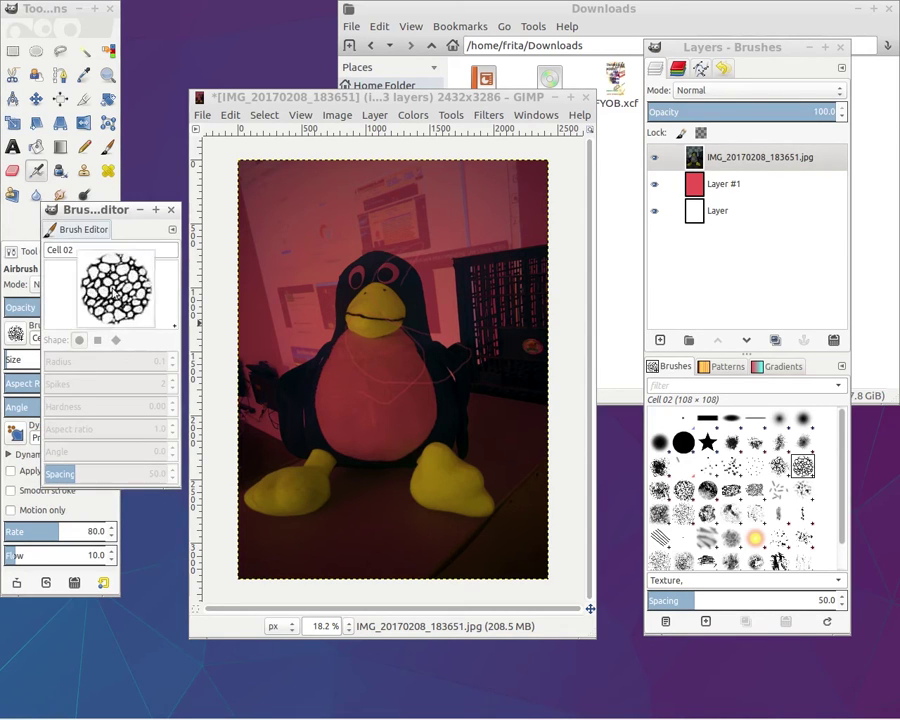
left_click(171, 209)
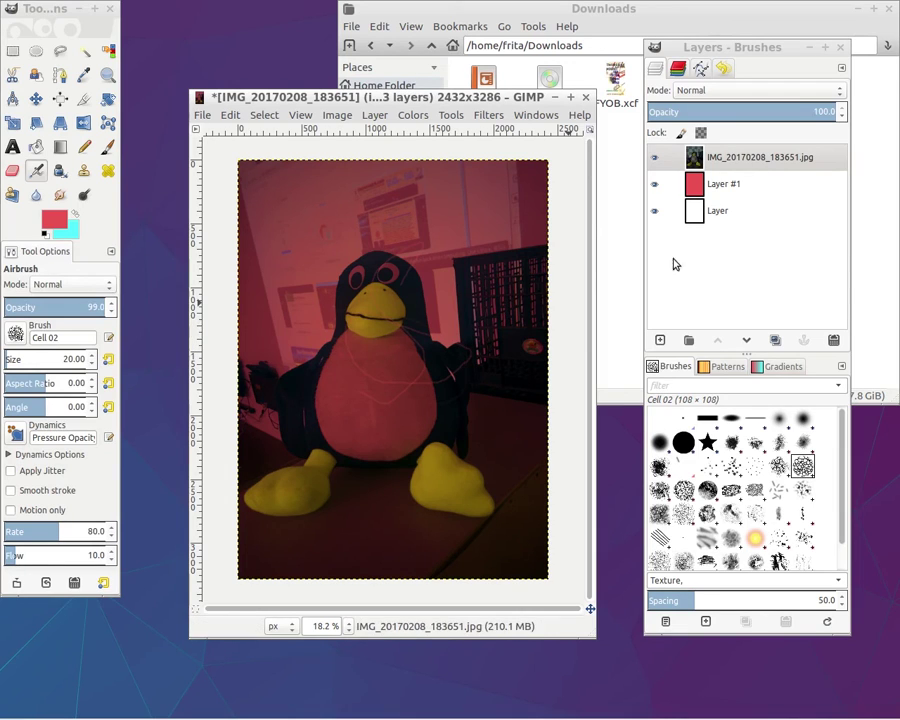
left_click(203, 114)
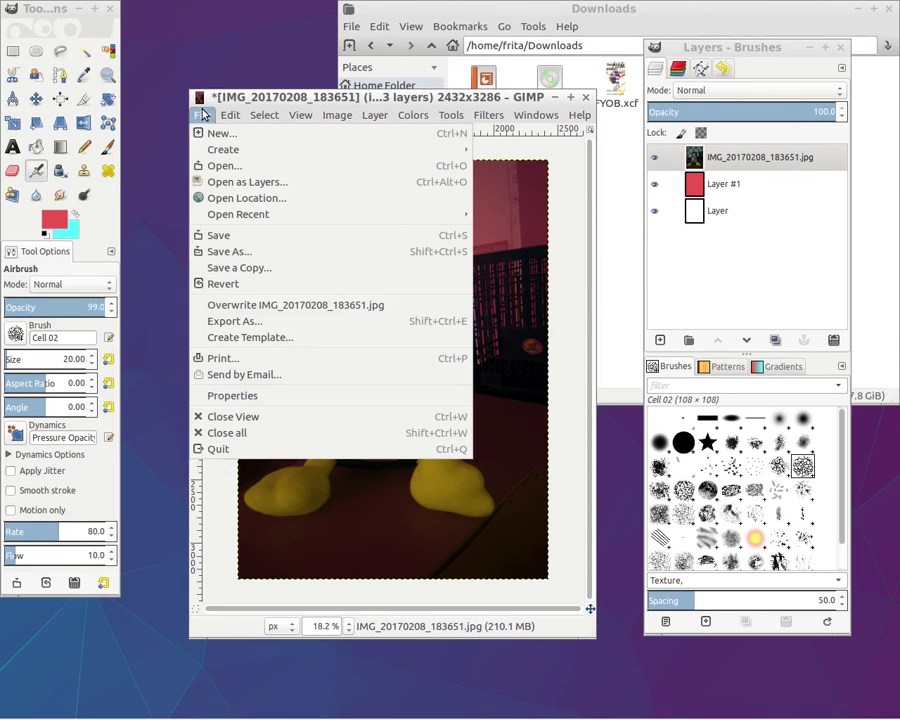
mouse_move(264, 114)
left_click(572, 343)
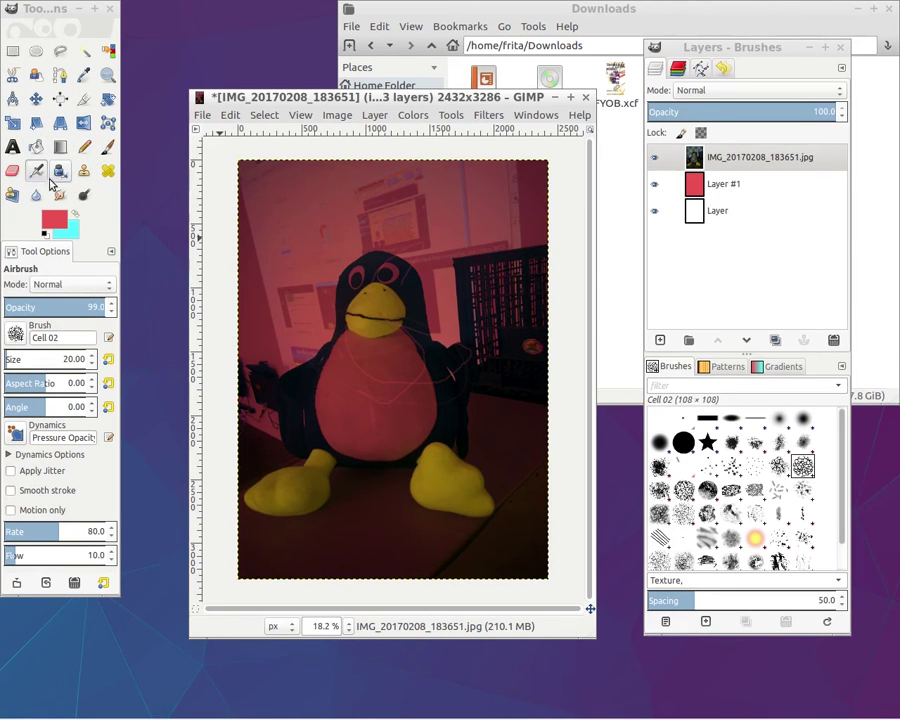
Draw freehand red loops over the penguin on the photo layer with the Ink tool at size 16.
left_click(59, 174)
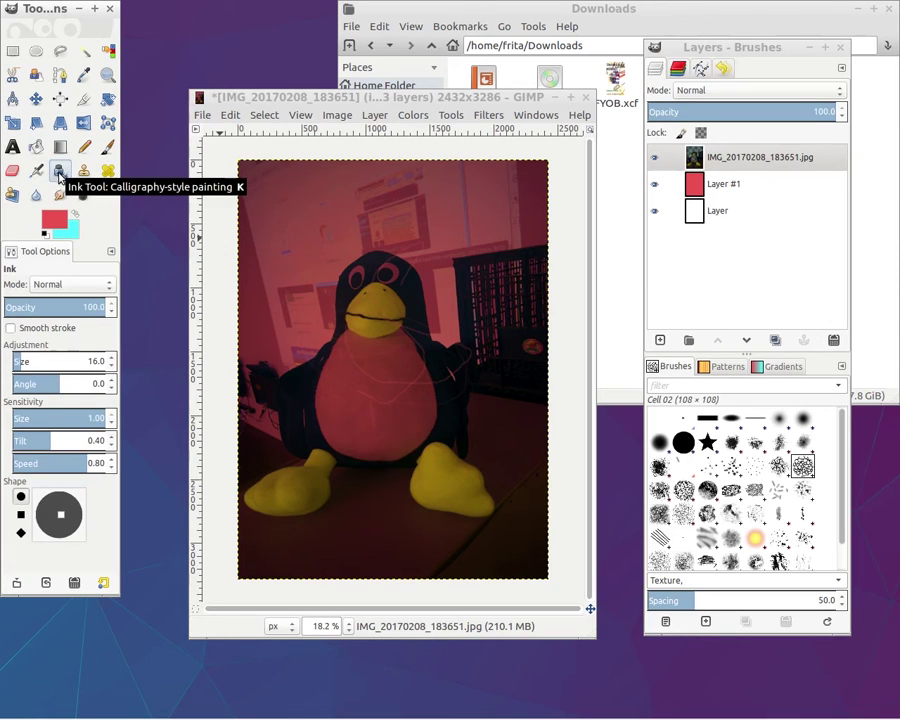
mouse_move(277, 353)
left_mouse_down()
mouse_move(366, 349)
mouse_move(424, 366)
mouse_move(380, 485)
mouse_move(362, 417)
mouse_move(380, 475)
left_mouse_up()
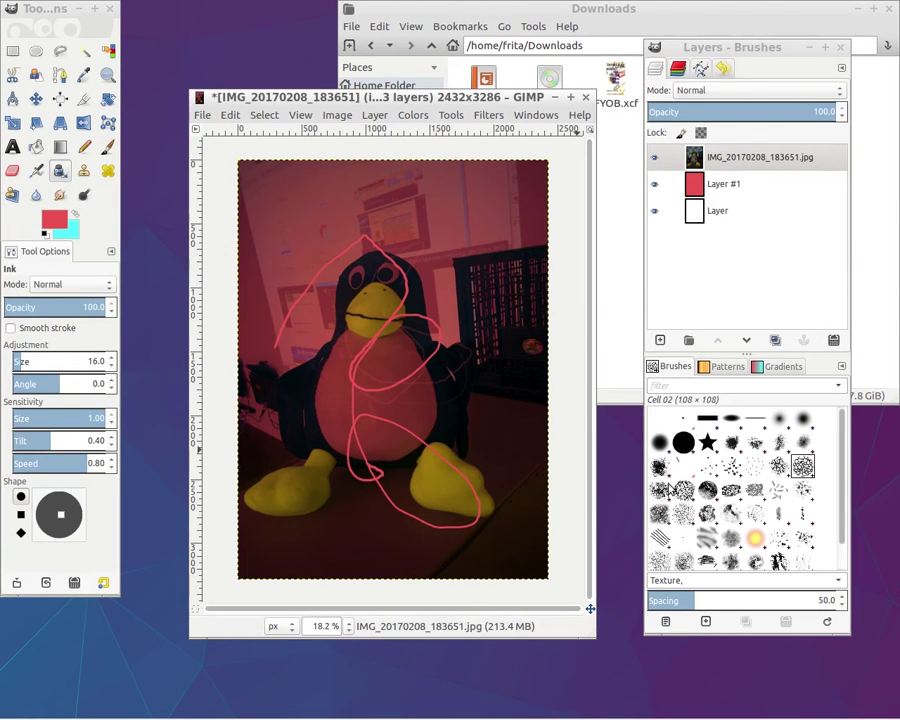
mouse_move(290, 445)
left_mouse_down()
mouse_move(354, 467)
mouse_move(380, 372)
mouse_move(566, 275)
mouse_move(428, 337)
mouse_move(492, 358)
mouse_move(458, 446)
left_mouse_up()
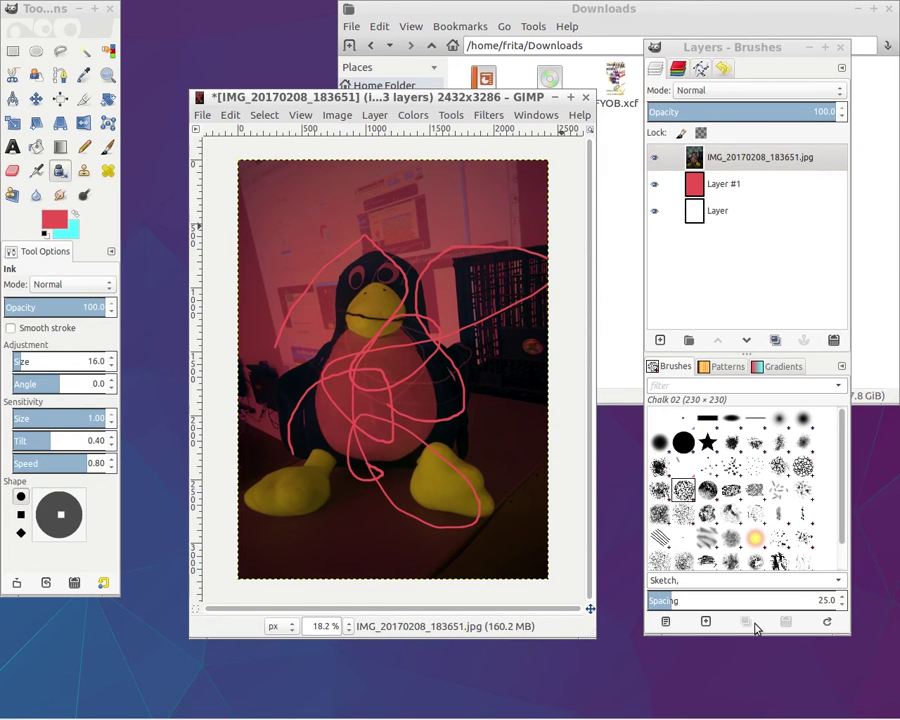
Check the running Audacity and SimpleScreenRecorder recordings on desktop 1 and return to the GIMP desktop.
key("ctrl+alt+Left")
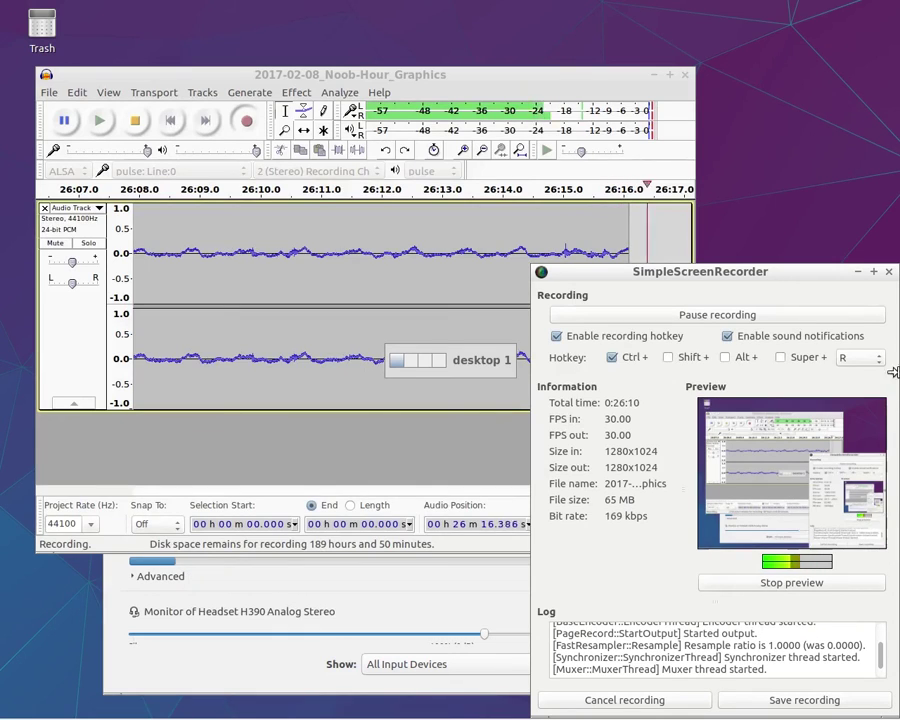
key("ctrl+alt+Right")
key("ctrl+alt+Right")
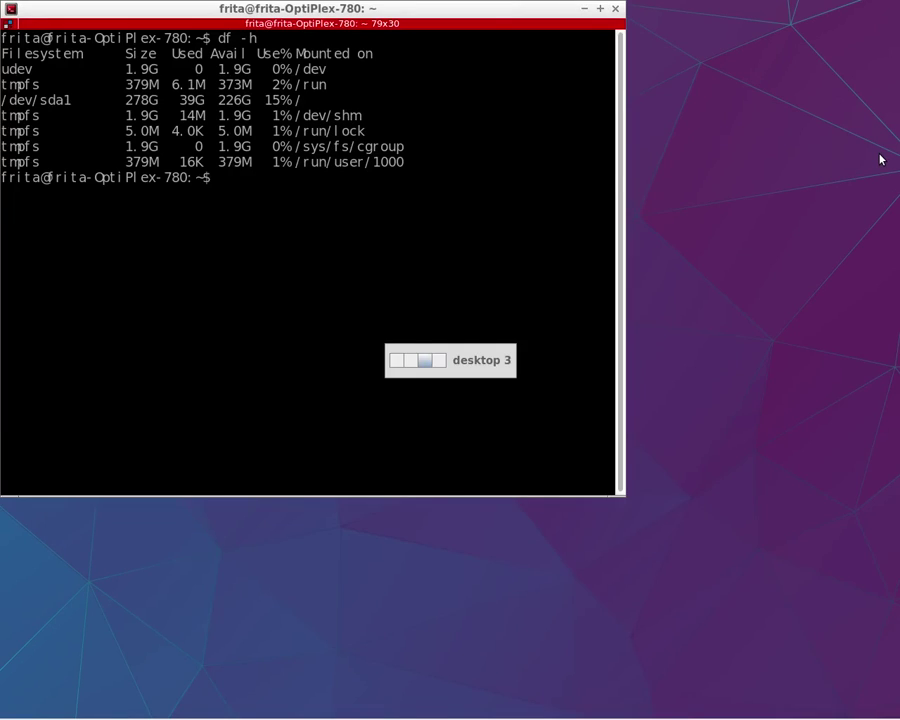
key("ctrl+alt+Left")
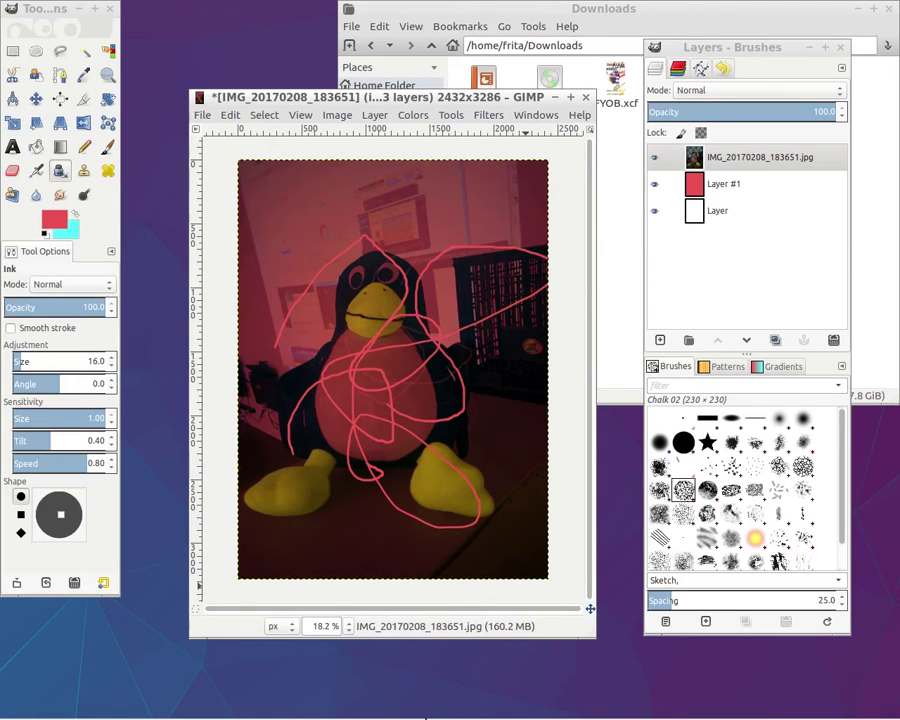
Switch to the LibreOffice Impress presentation and start the slide show from slide 14, Non-WYSIWYG Graphics.
mouse_move(378, 716)
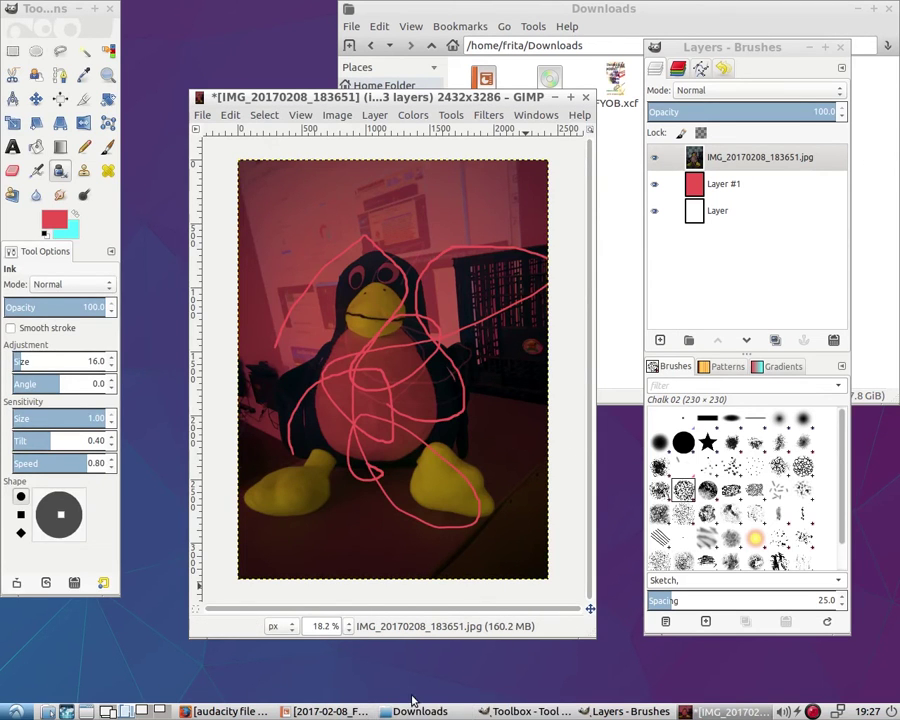
left_click(318, 711)
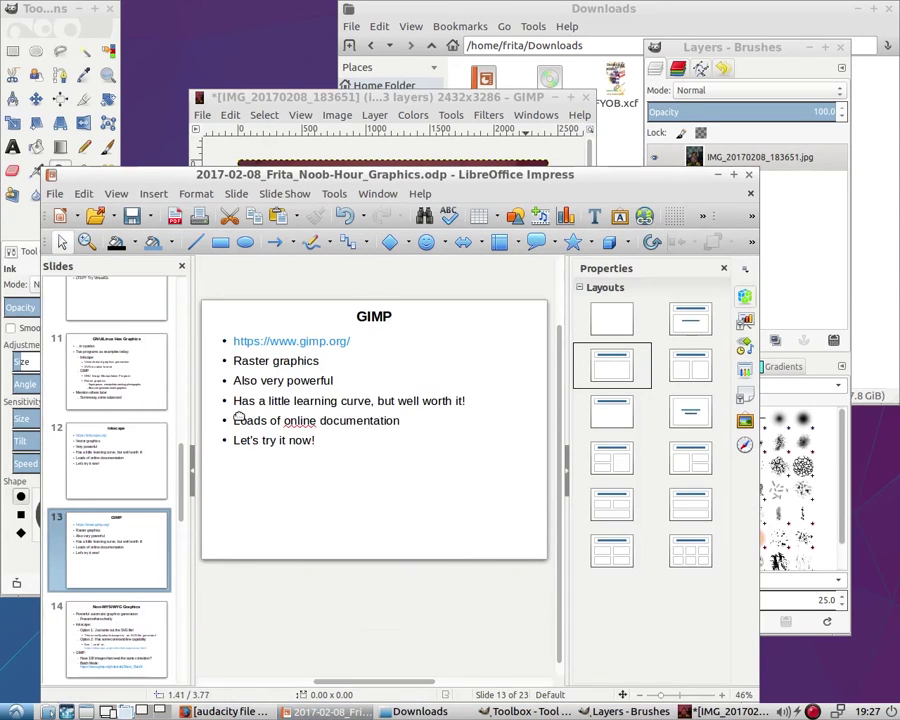
left_click(128, 646)
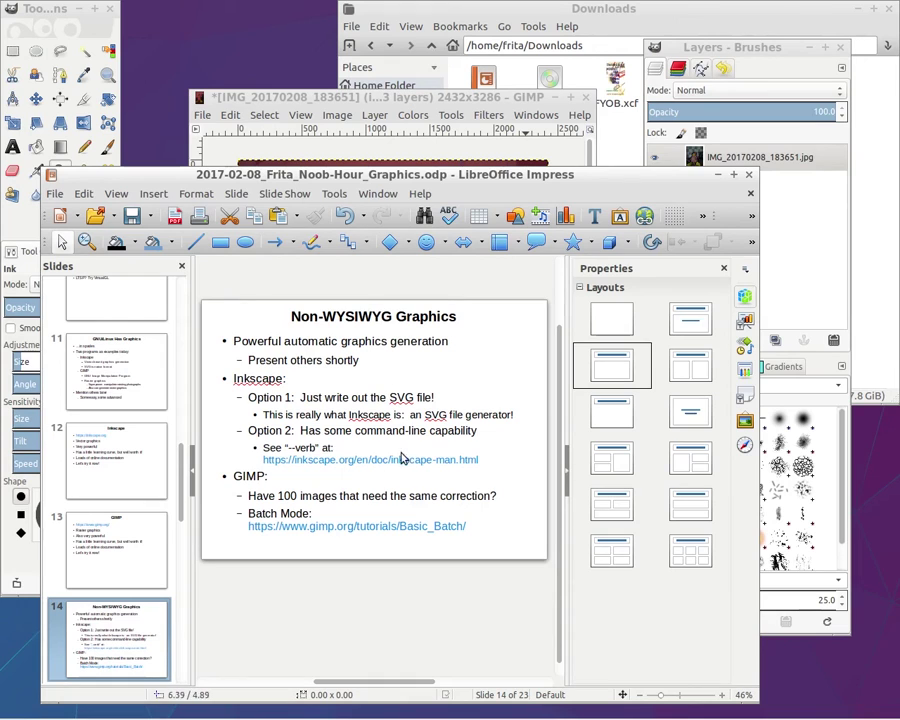
left_click(284, 193)
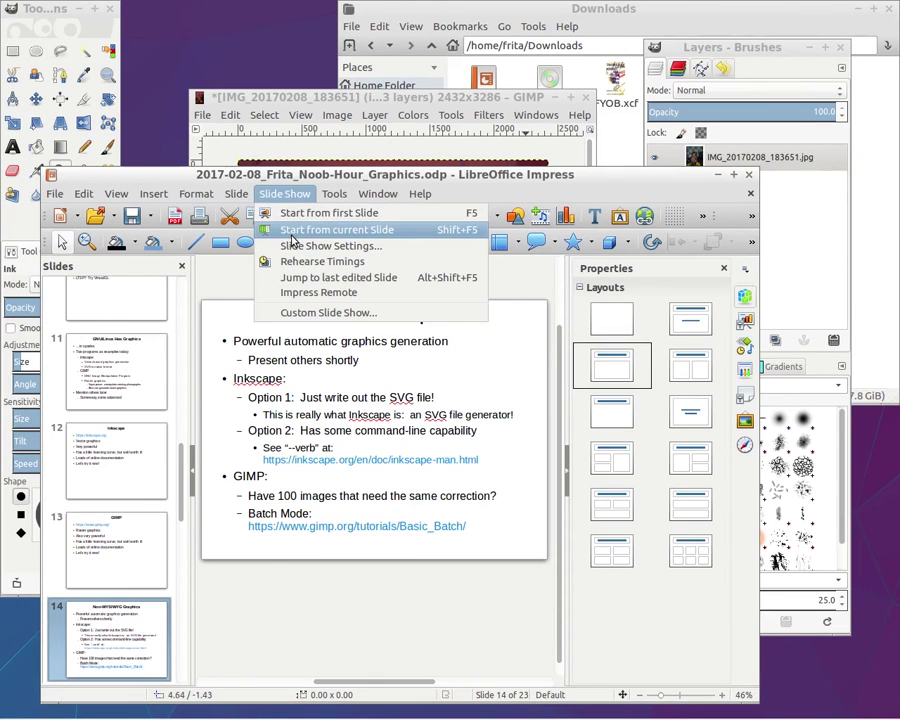
left_click(293, 233)
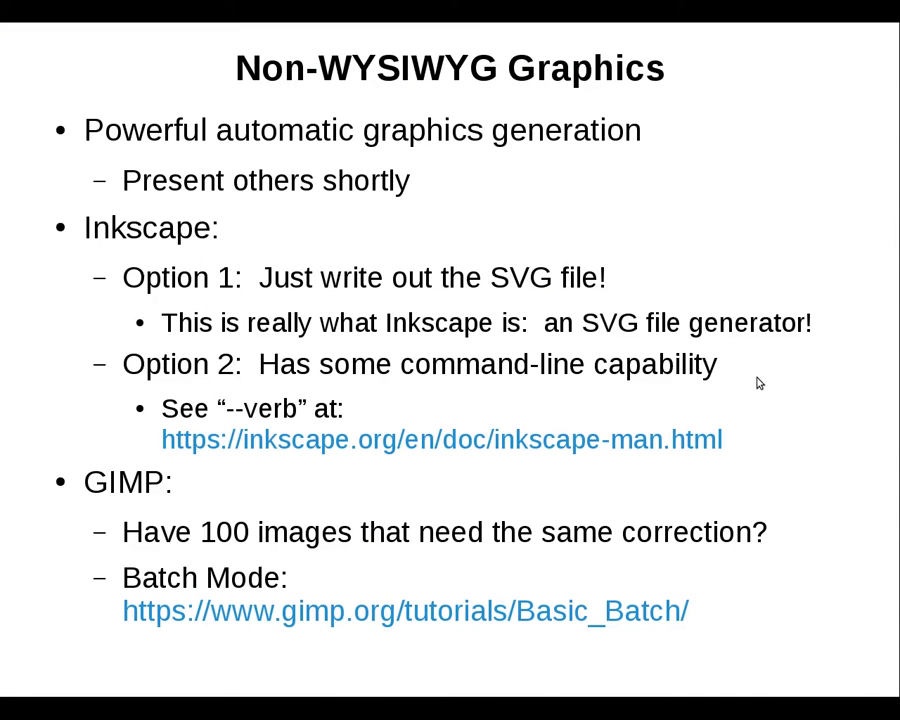